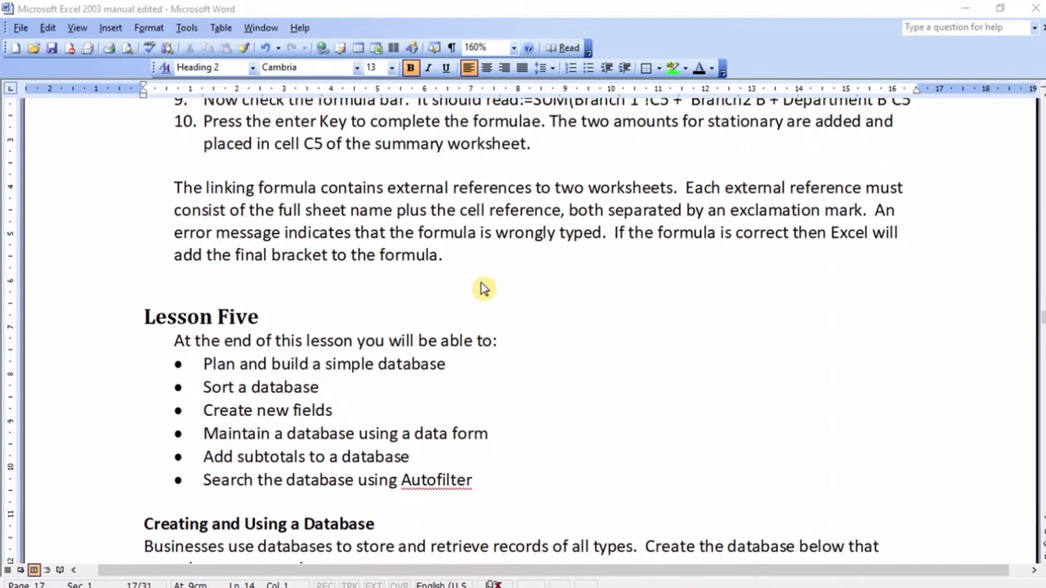
Step: Read the Lesson Five objectives and the sample customer orders table in the Excel manual
scroll(455, 292, "down", 2)
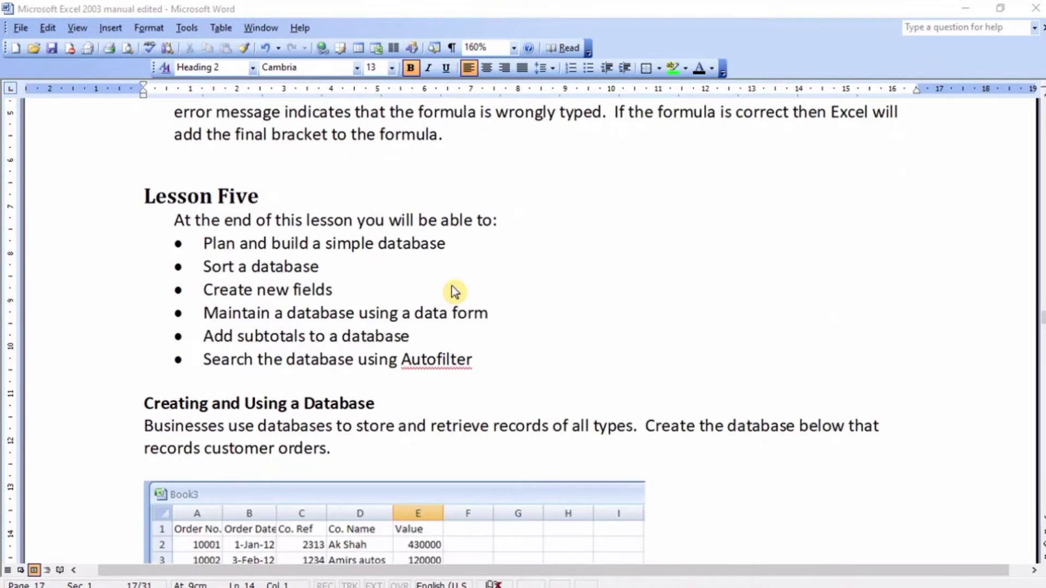
scroll(456, 292, "down", 1)
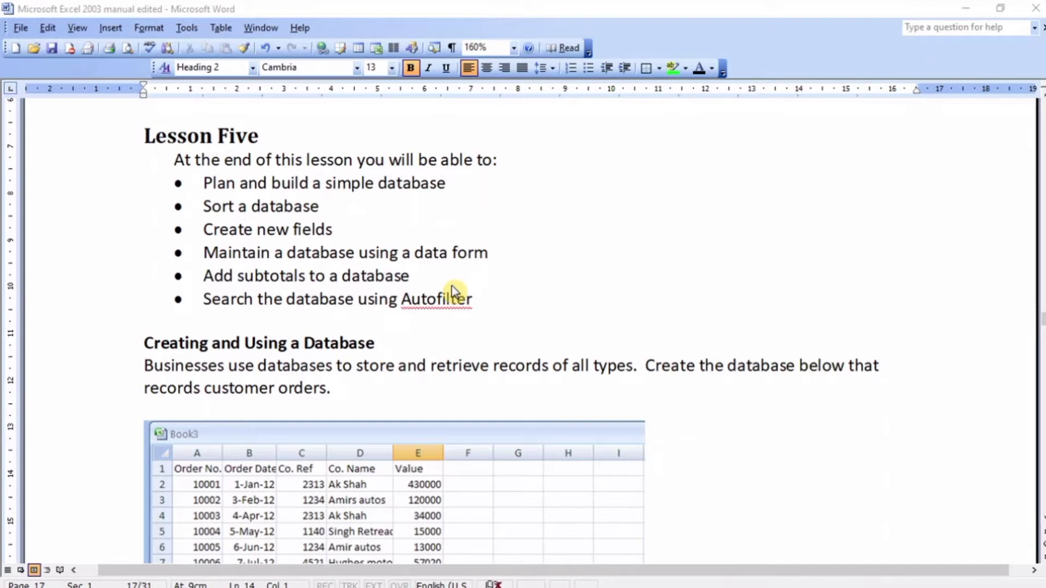
scroll(452, 292, "down", 3)
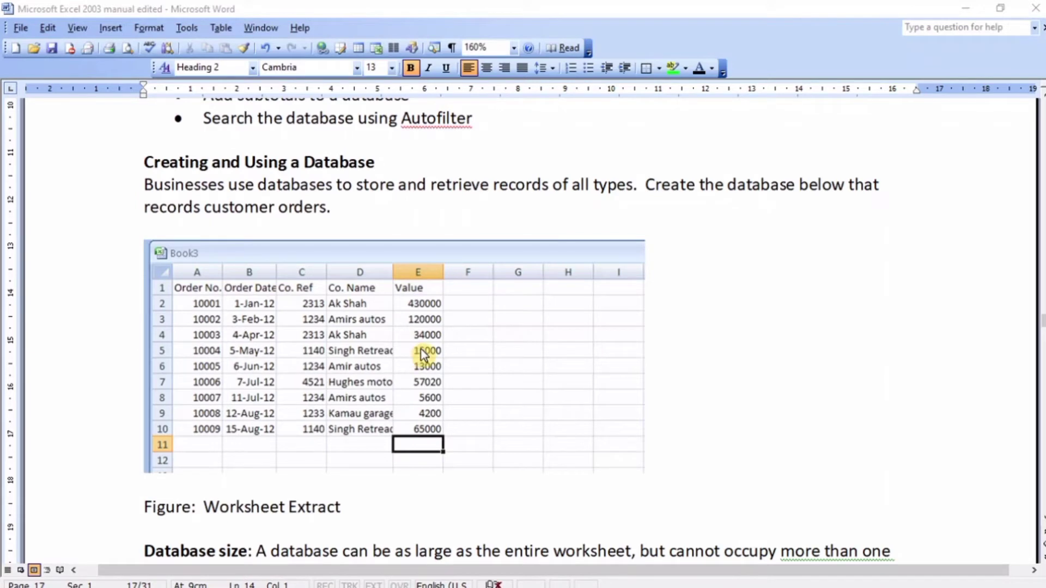
scroll(319, 357, "down", 3)
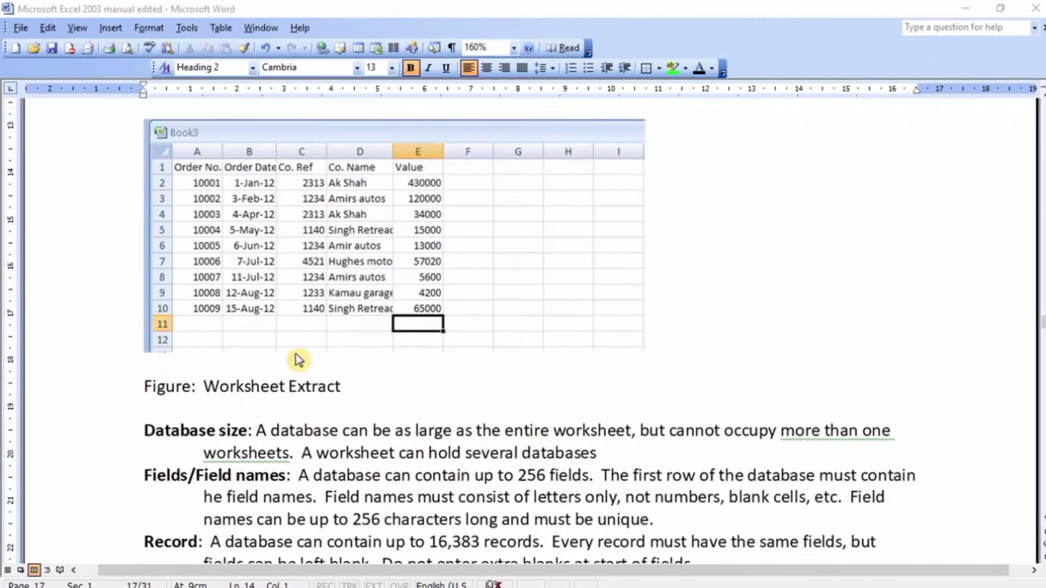
scroll(297, 358, "up", 2)
scroll(297, 358, "up", 1)
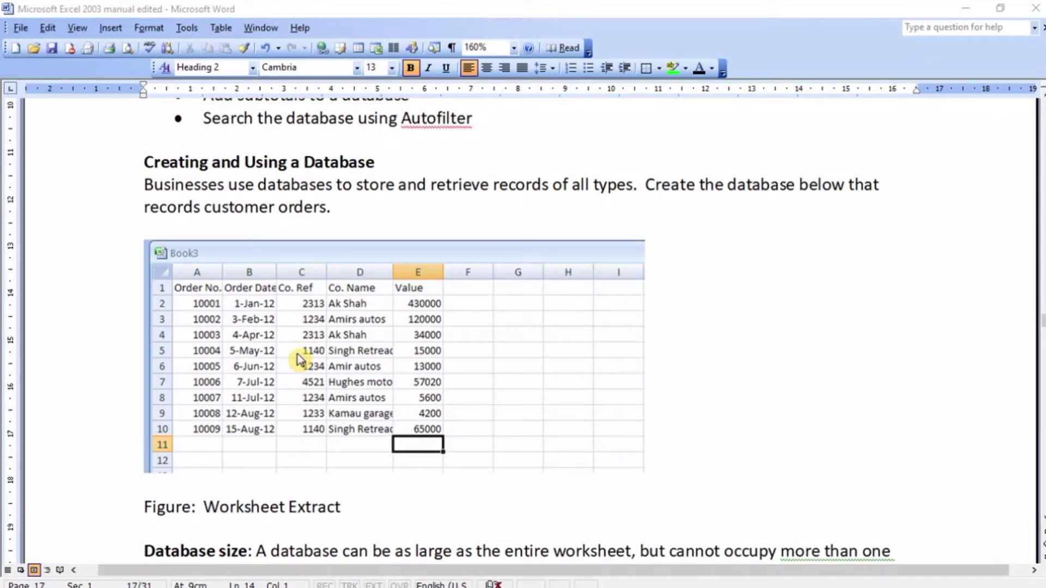
scroll(381, 364, "down", 2)
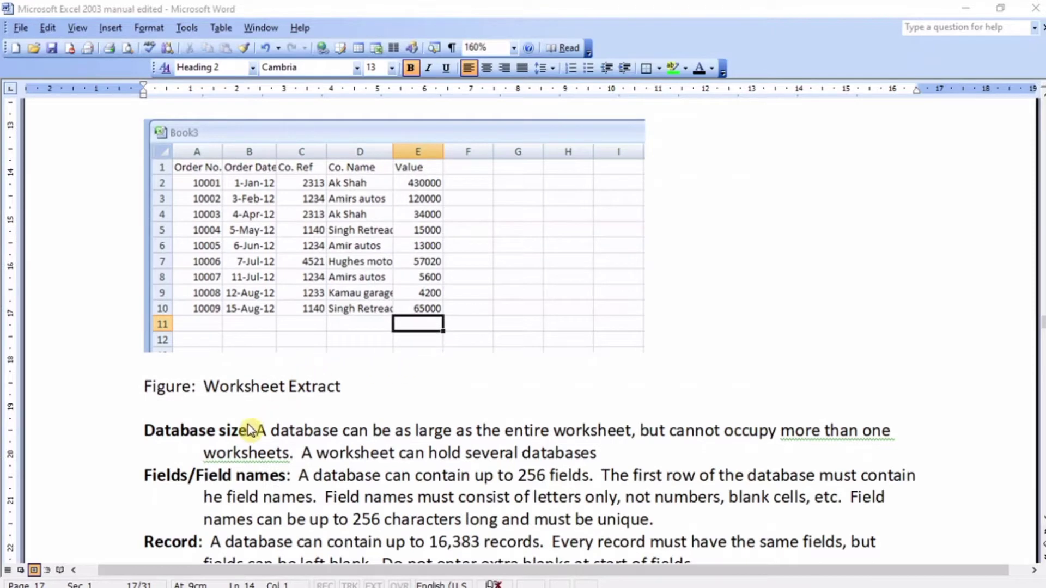
scroll(225, 437, "down", 1)
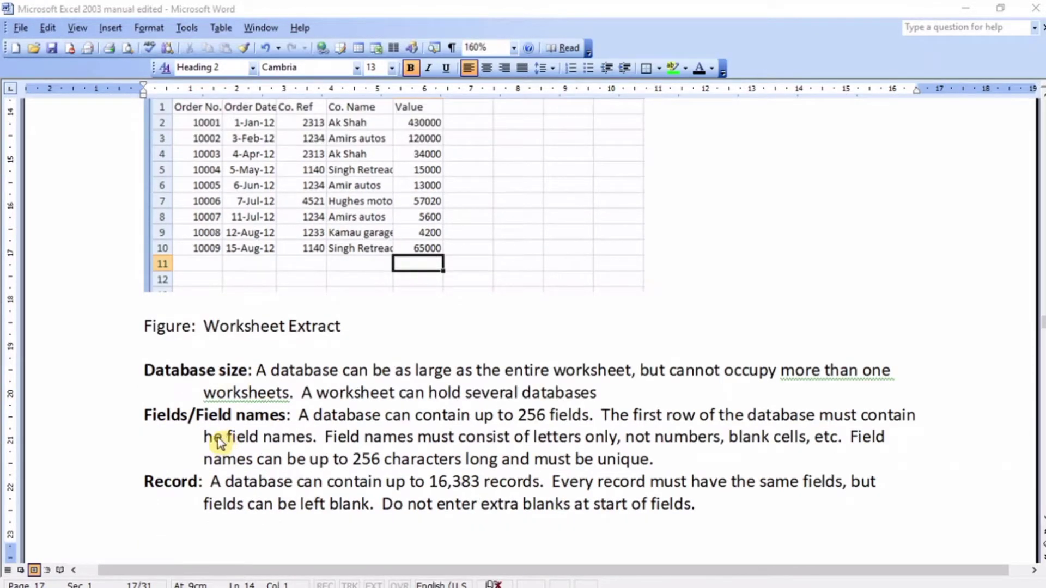
Step: Review the manual's rules on database size, field names, records and capitalization, and the section on sorting the database
scroll(228, 479, "up", 1)
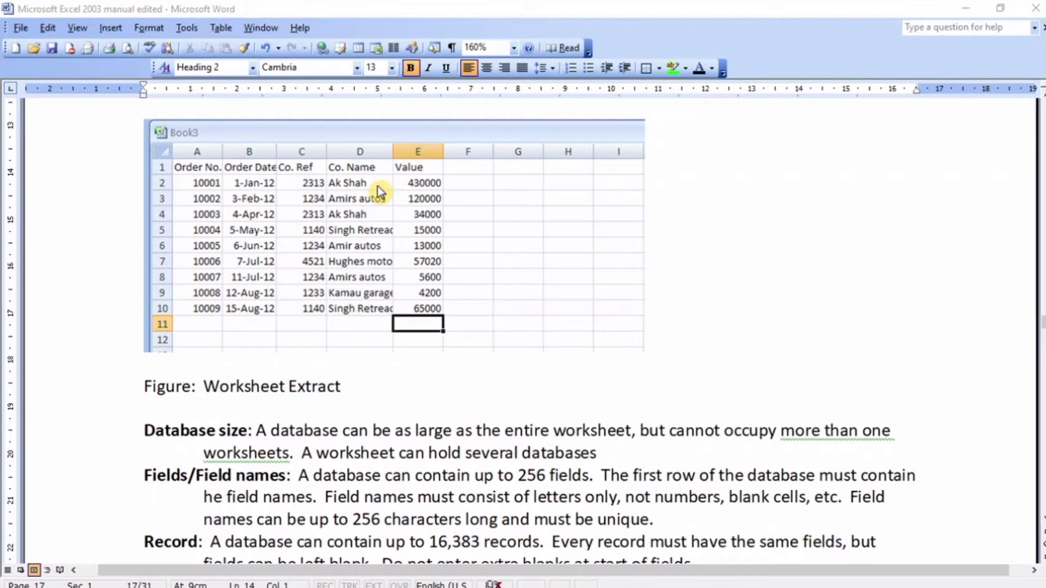
left_click(184, 183)
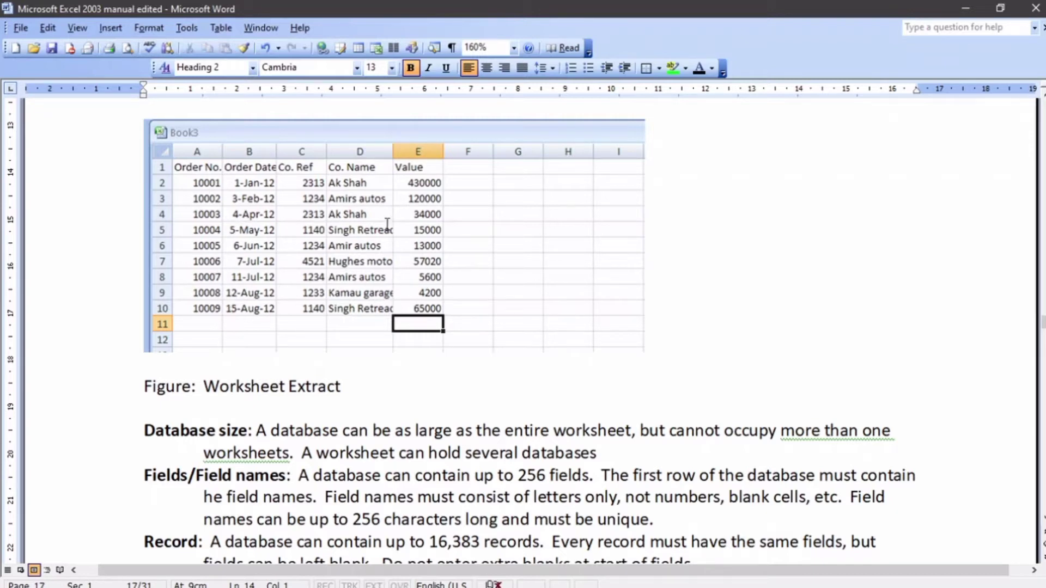
scroll(284, 195, "down", 3)
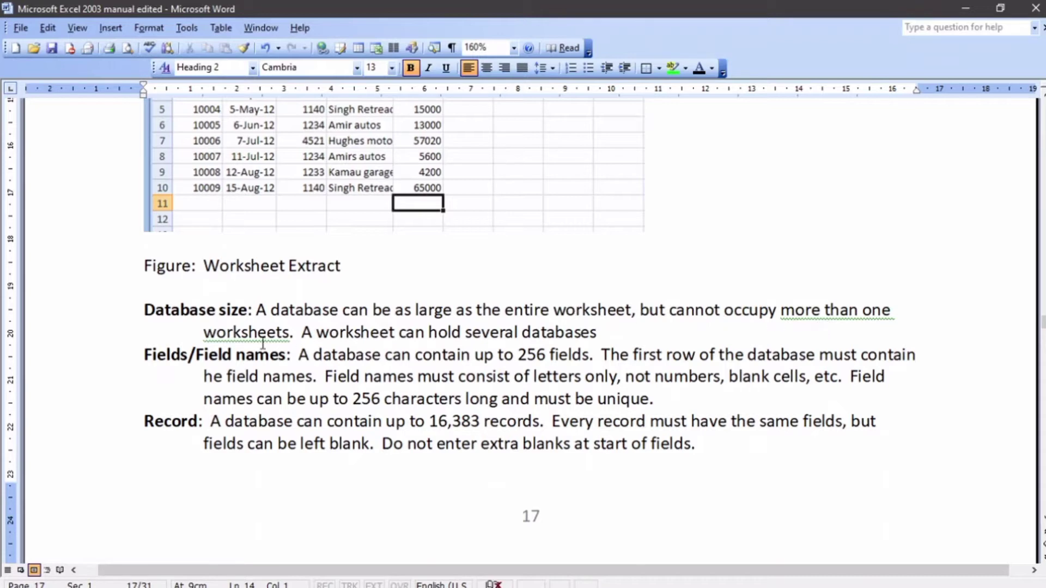
scroll(260, 343, "up", 1)
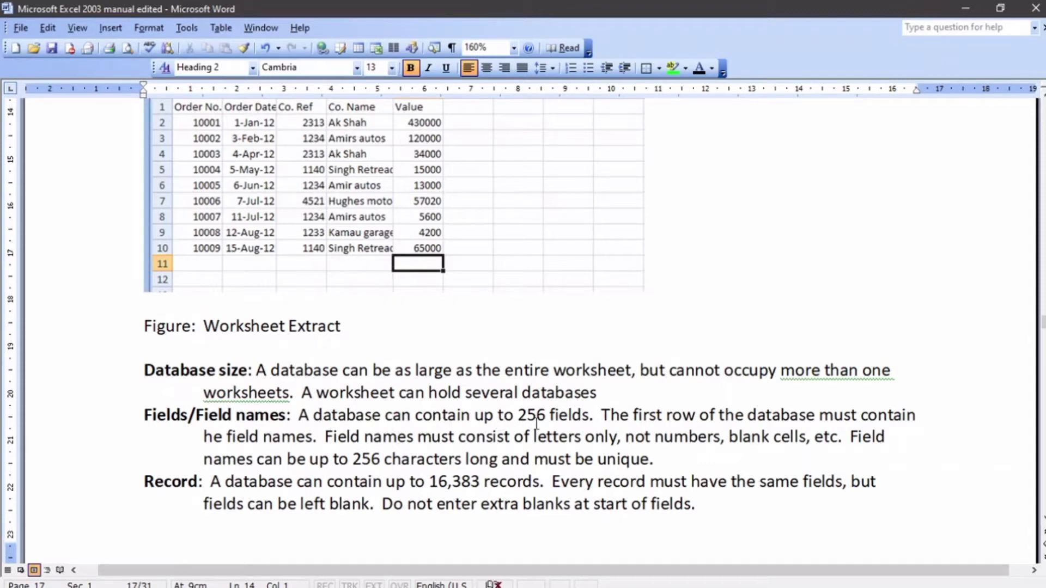
scroll(505, 430, "up", 2)
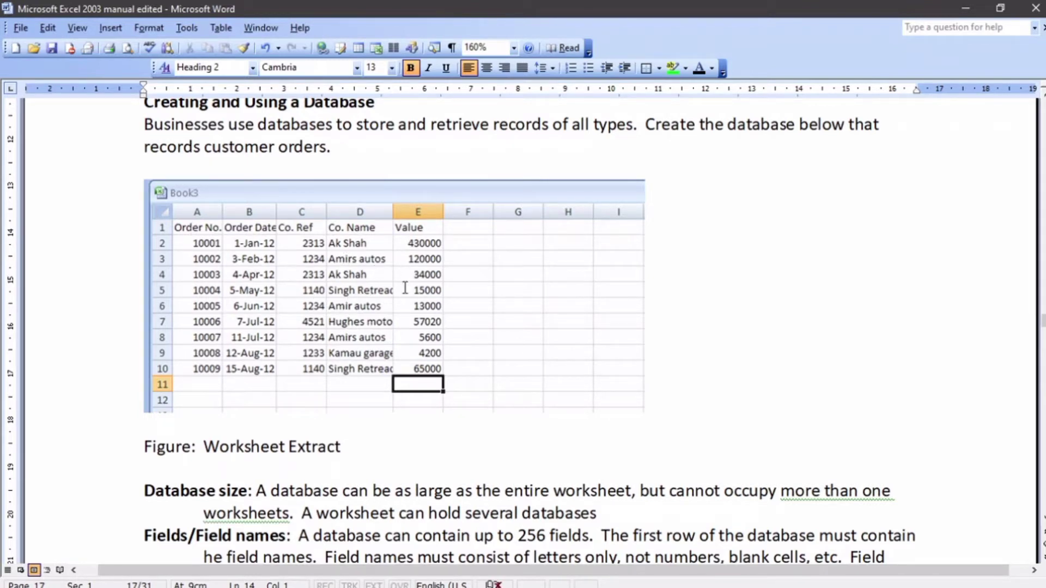
scroll(405, 288, "down", 1)
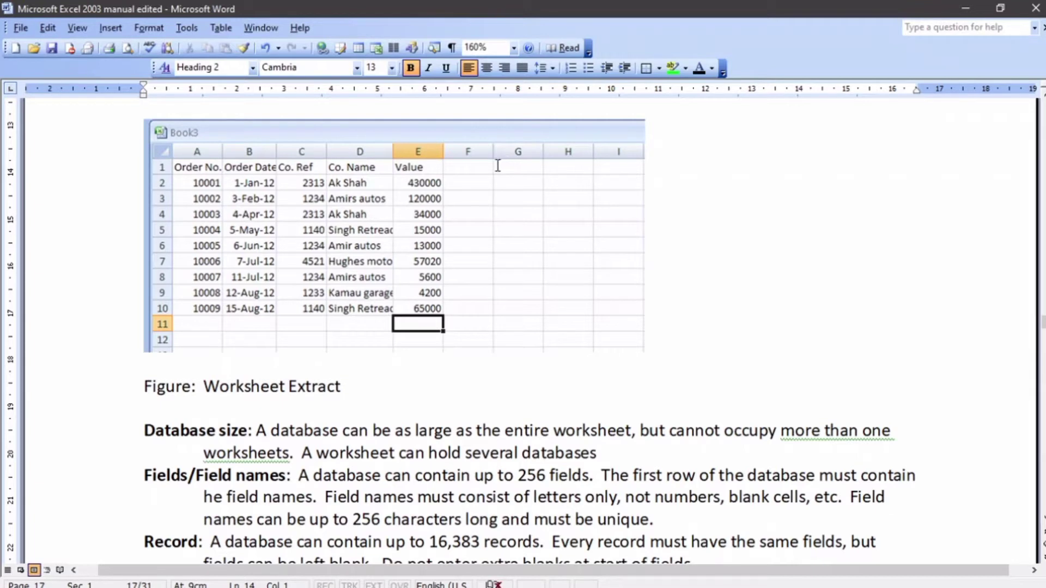
scroll(445, 222, "down", 3)
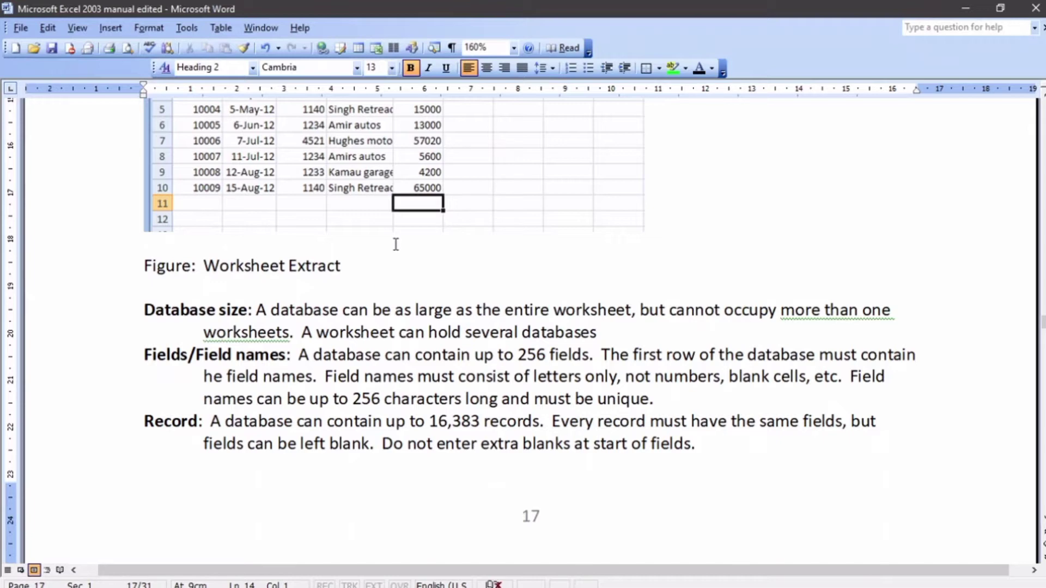
scroll(213, 198, "down", 5)
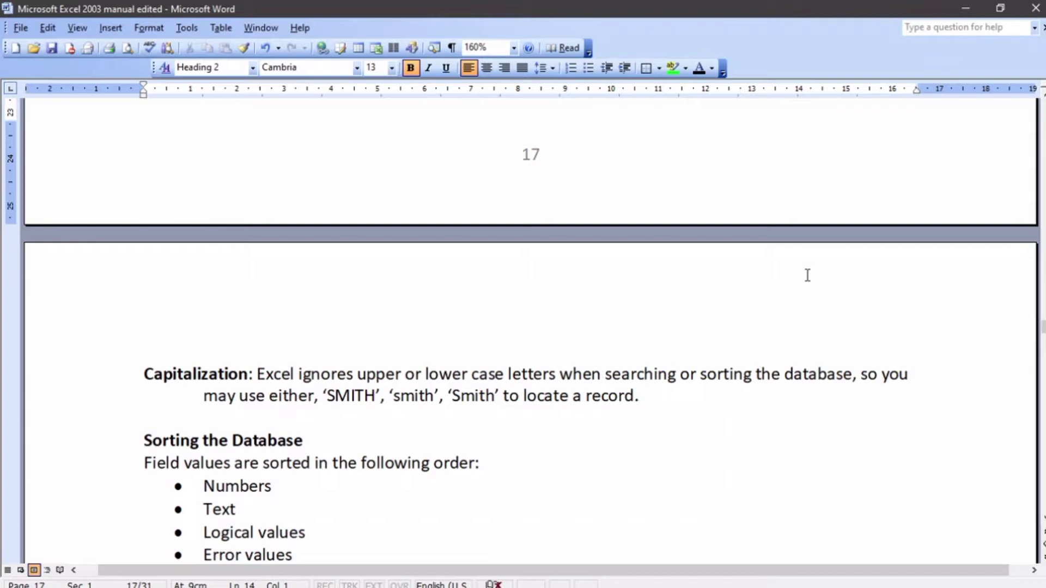
scroll(735, 325, "down", 2)
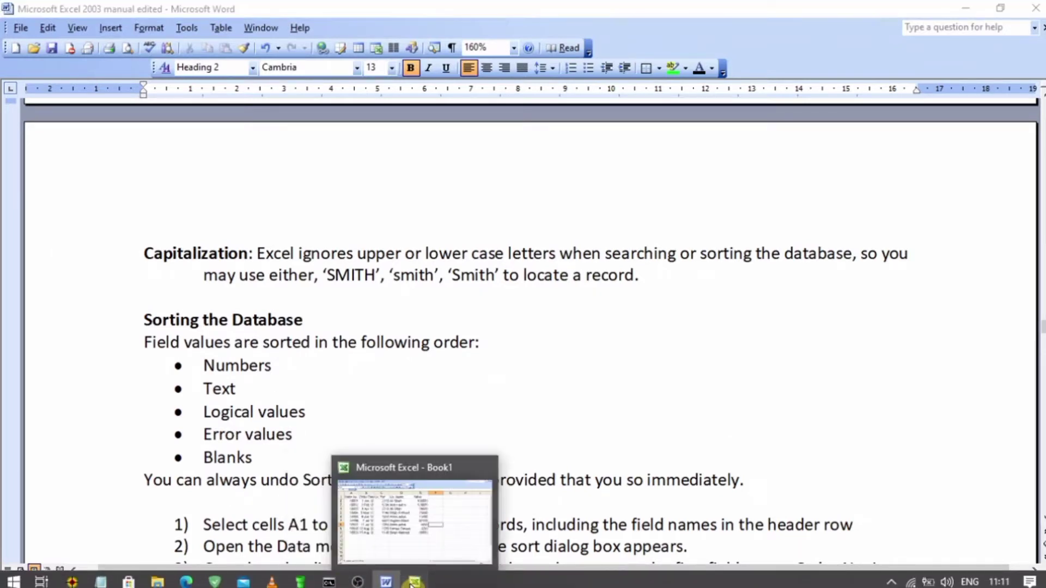
Step: In the Book1 workbook in Excel, bold the field names in A1:E1 and widen the Order Date column to fit its heading
left_click(410, 581)
left_click_drag(82, 133, 568, 137)
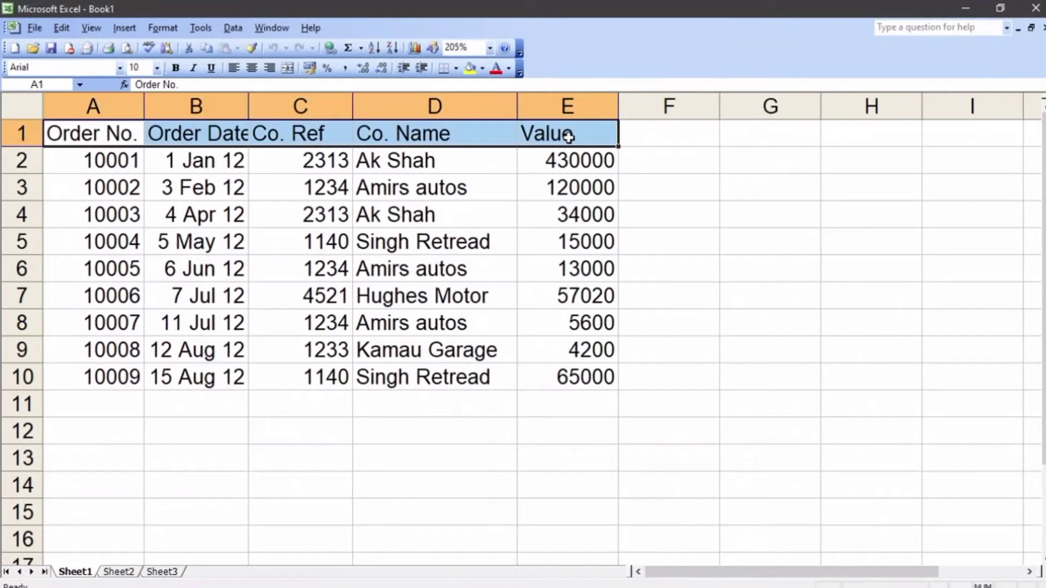
left_click(174, 68)
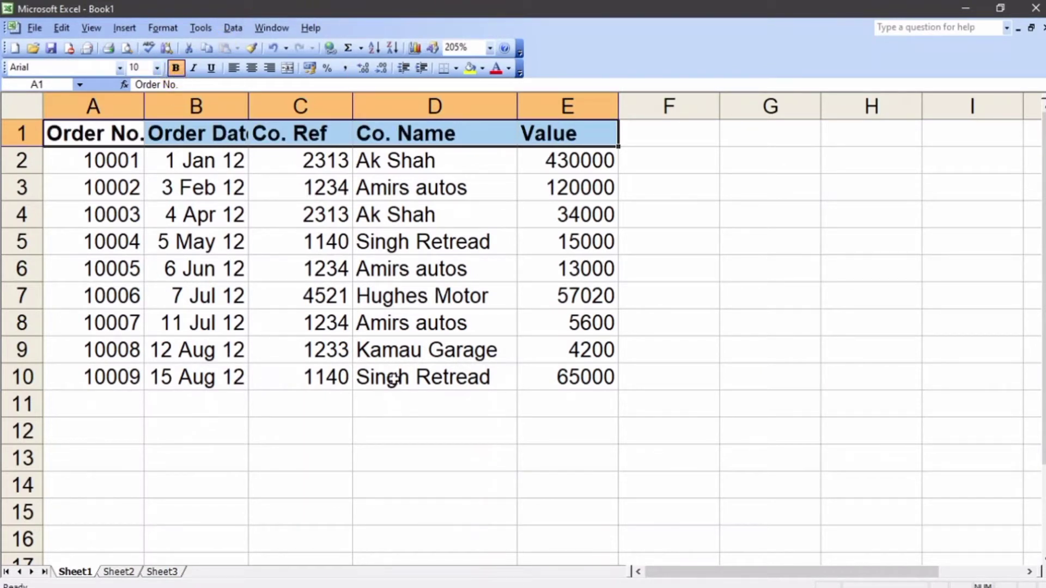
left_click(332, 418)
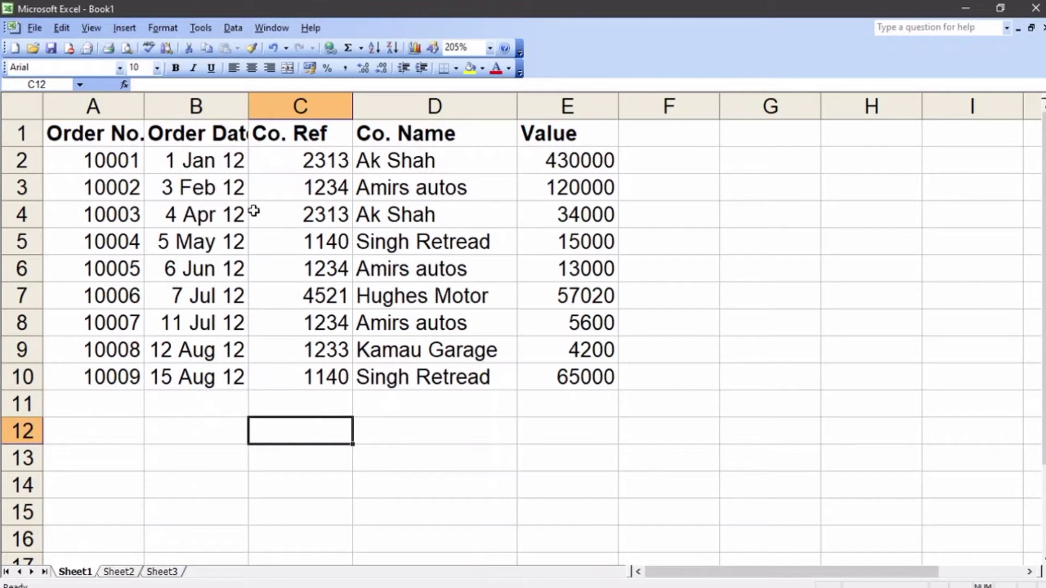
left_click_drag(248, 105, 273, 105)
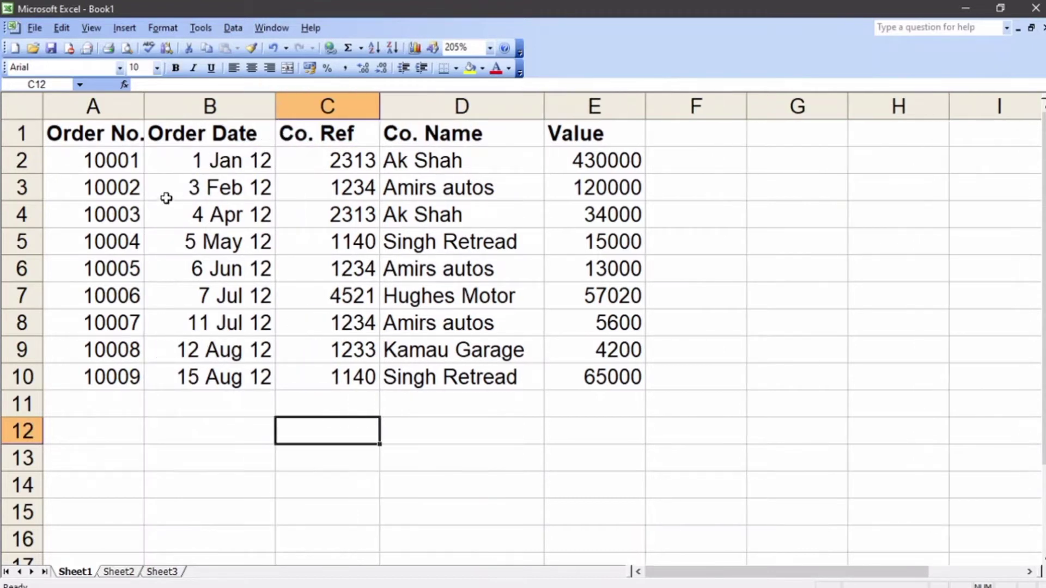
left_click_drag(68, 135, 583, 134)
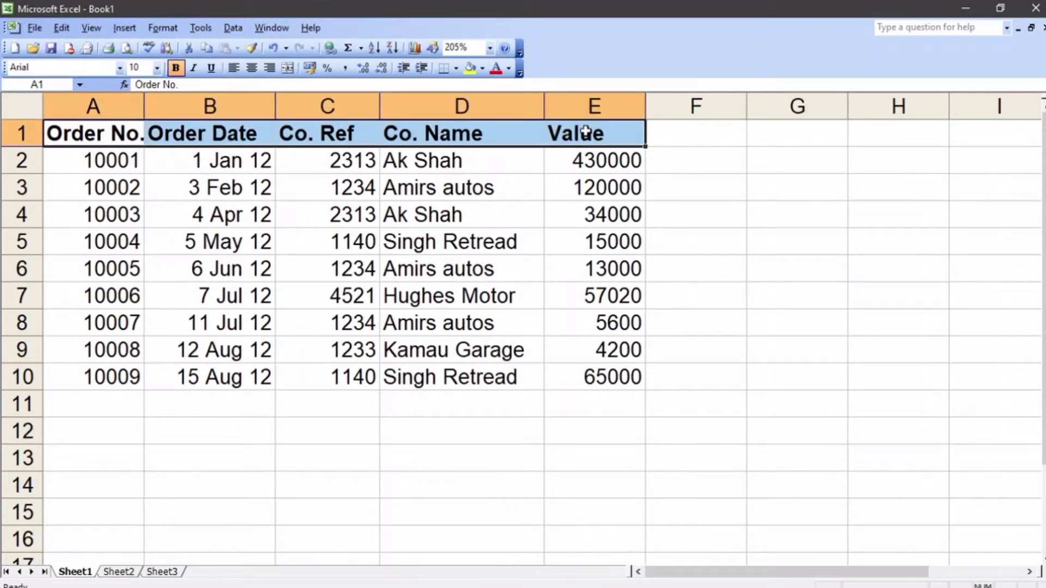
left_click_drag(67, 172, 610, 389)
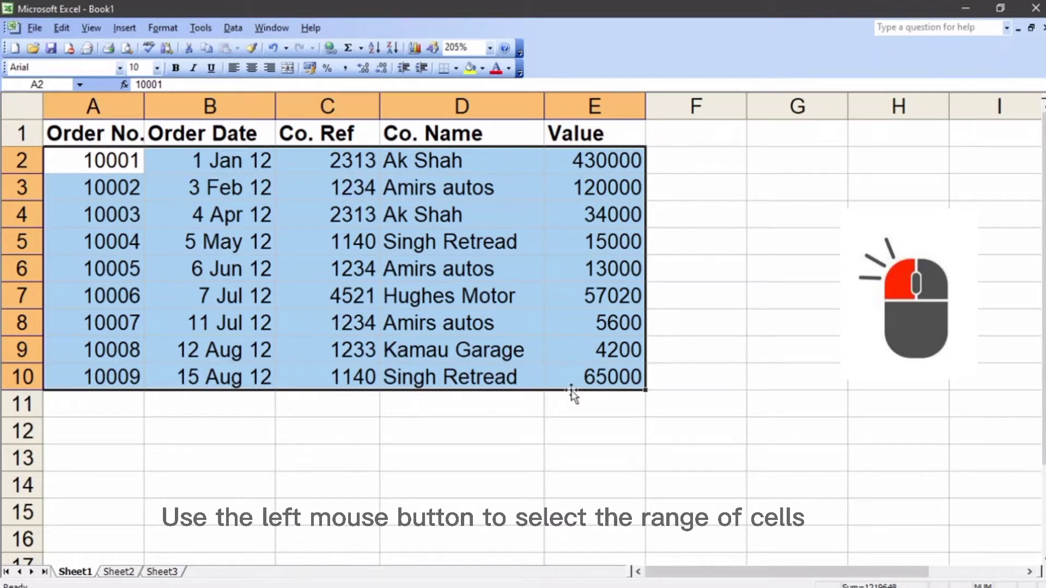
left_click(479, 443)
Step: Select A1:E10 including the header row and sort the records by Co. Name in ascending order
left_click_drag(63, 131, 599, 382)
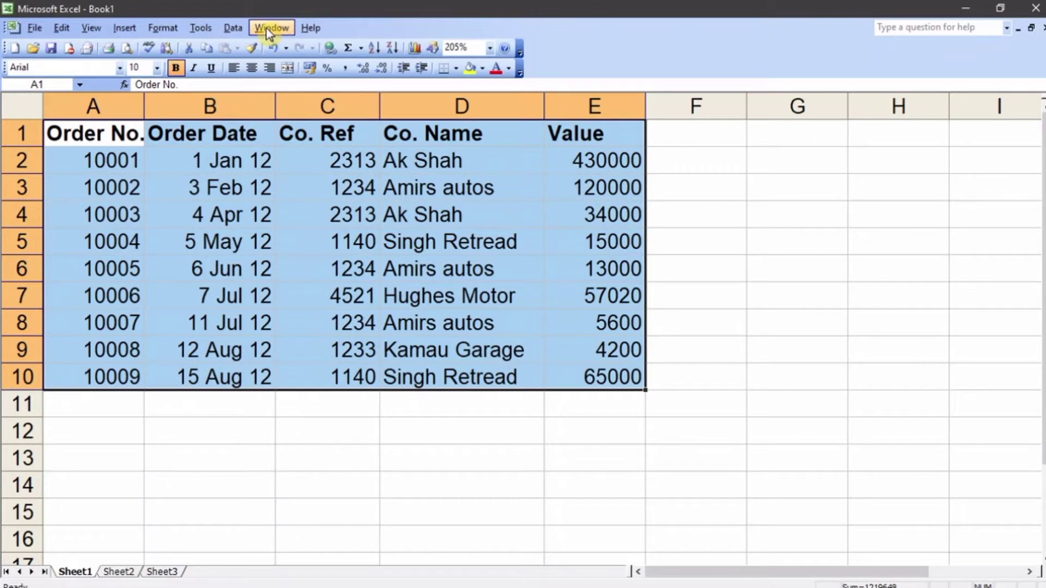
left_click(233, 27)
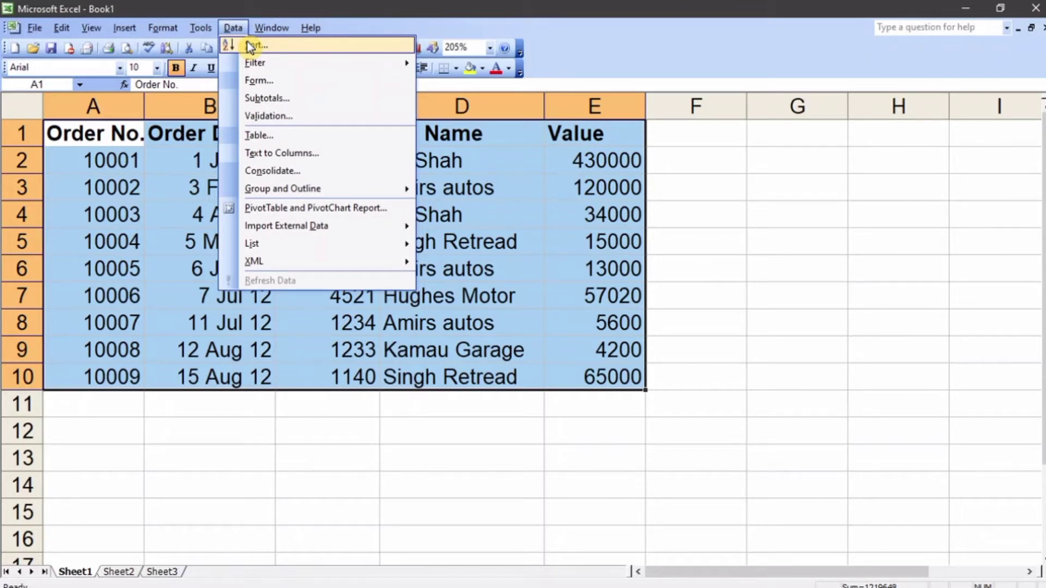
left_click(284, 46)
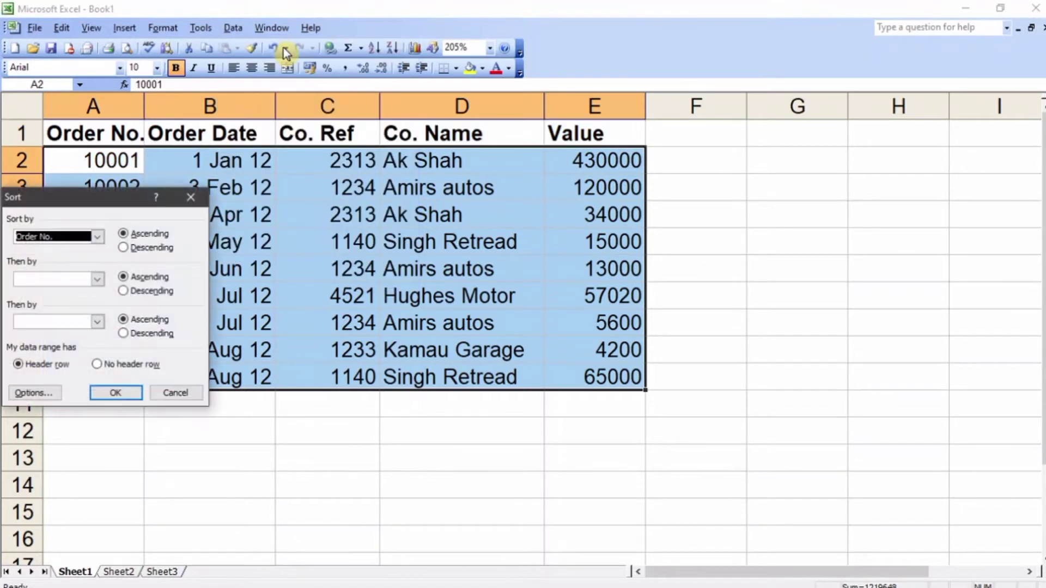
left_click_drag(116, 201, 723, 167)
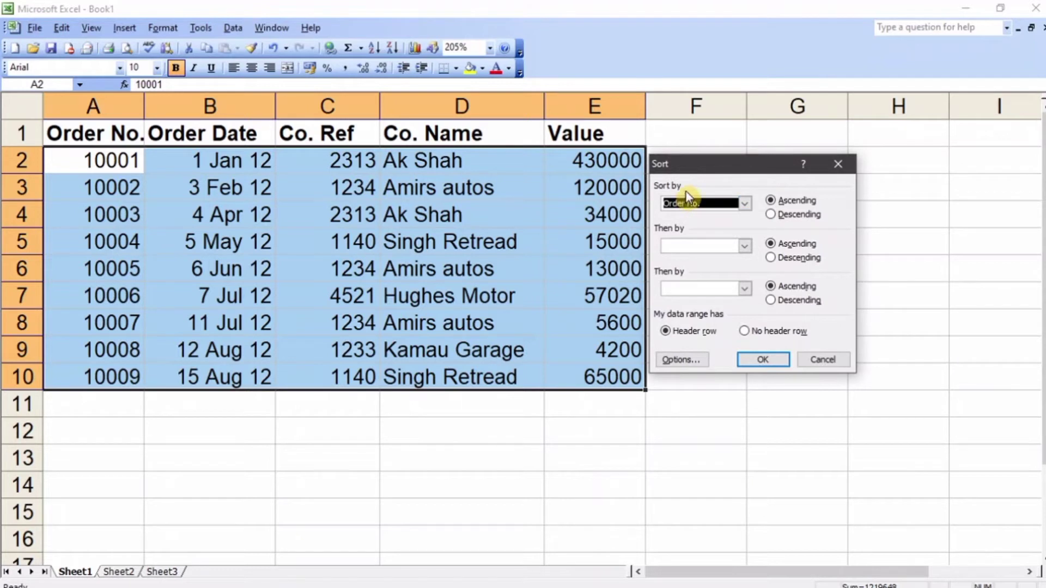
left_click(745, 204)
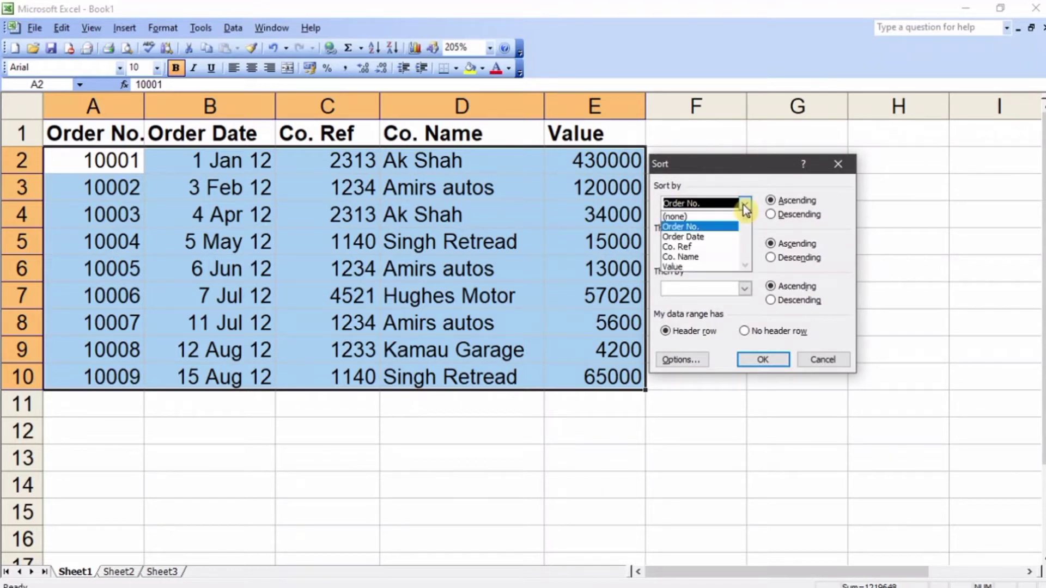
left_click(715, 257)
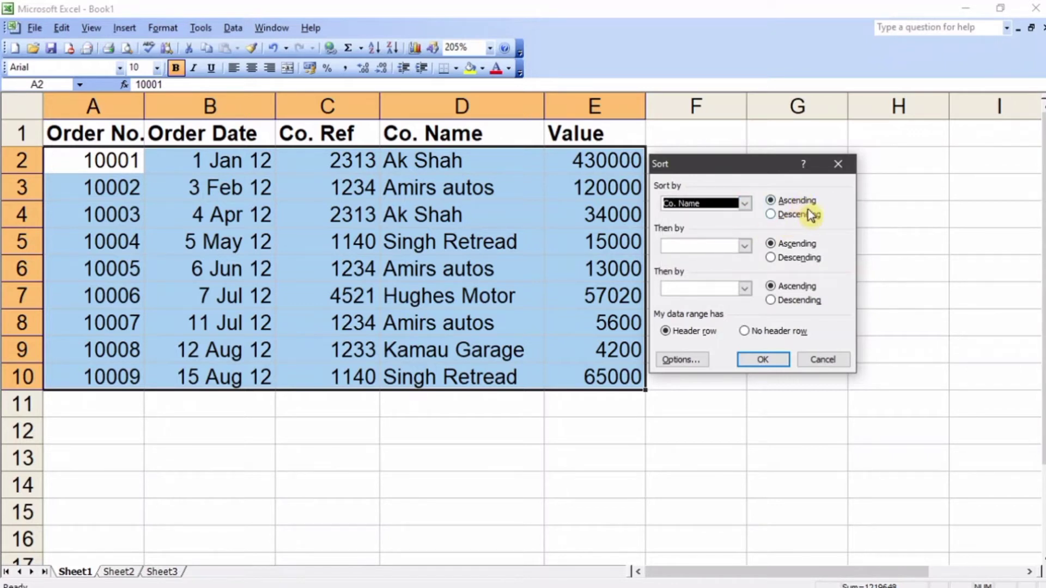
left_click(762, 359)
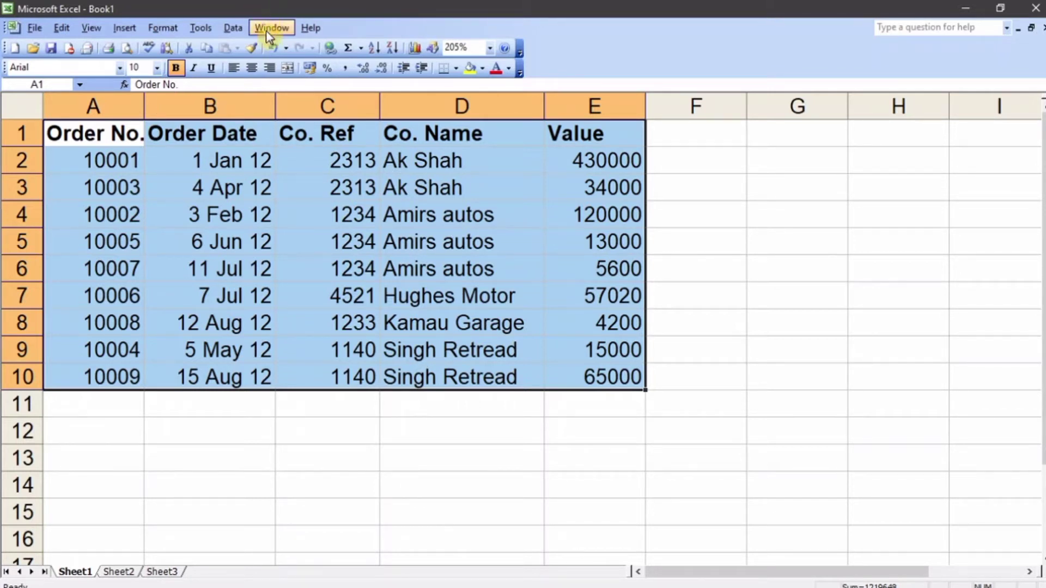
Step: Sort the selected order records by Co. Name in descending order
left_click(234, 30)
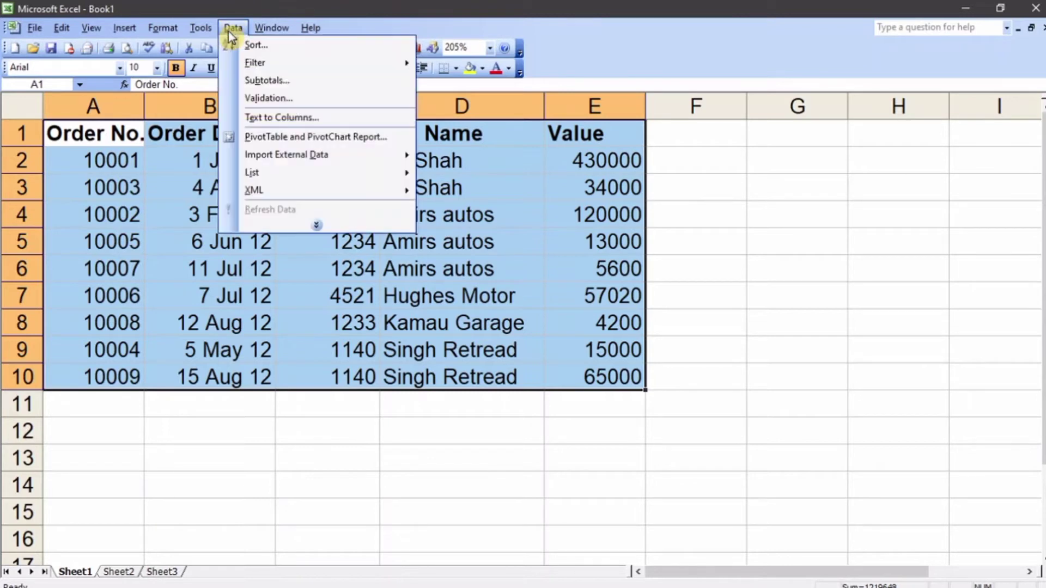
left_click(253, 43)
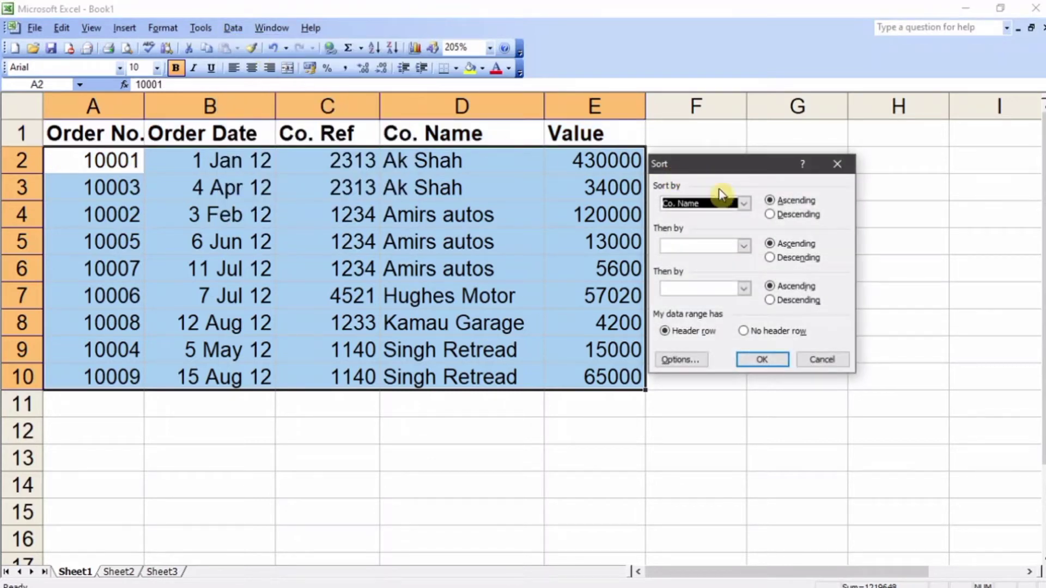
left_click(795, 214)
left_click(765, 362)
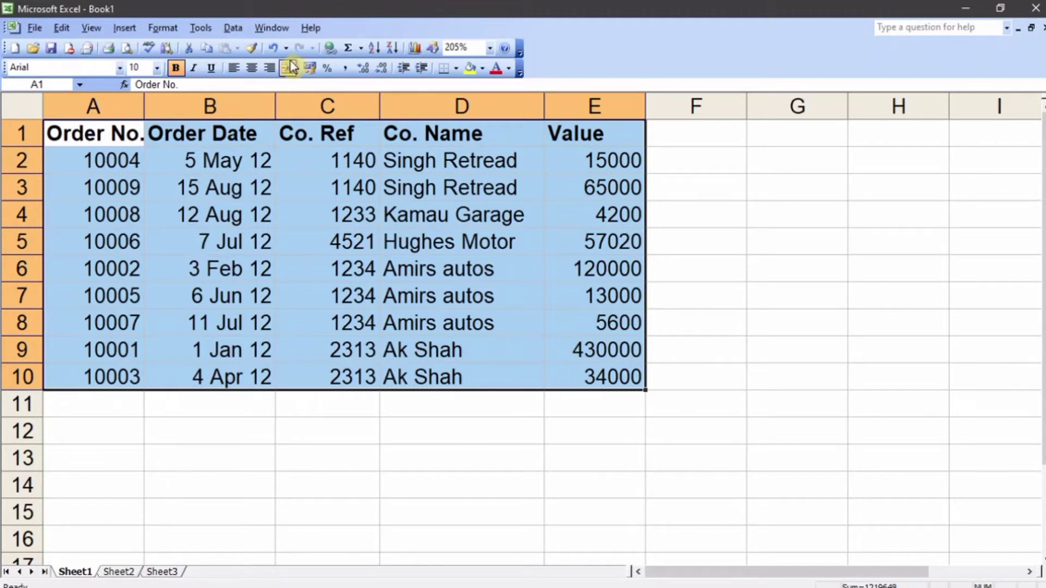
Step: Sort the selected order records by Order No. in ascending order
left_click(241, 30)
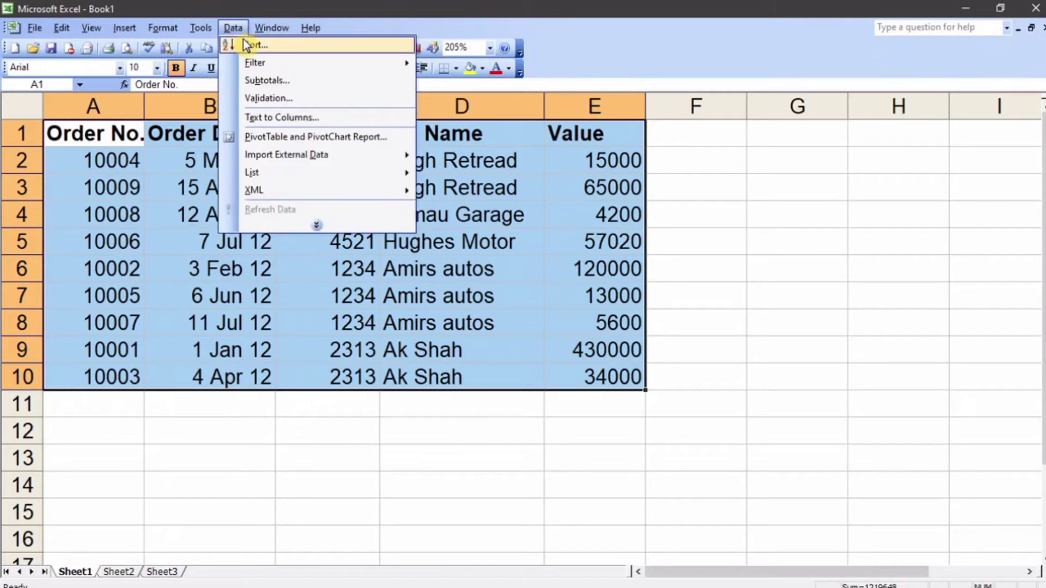
left_click(252, 45)
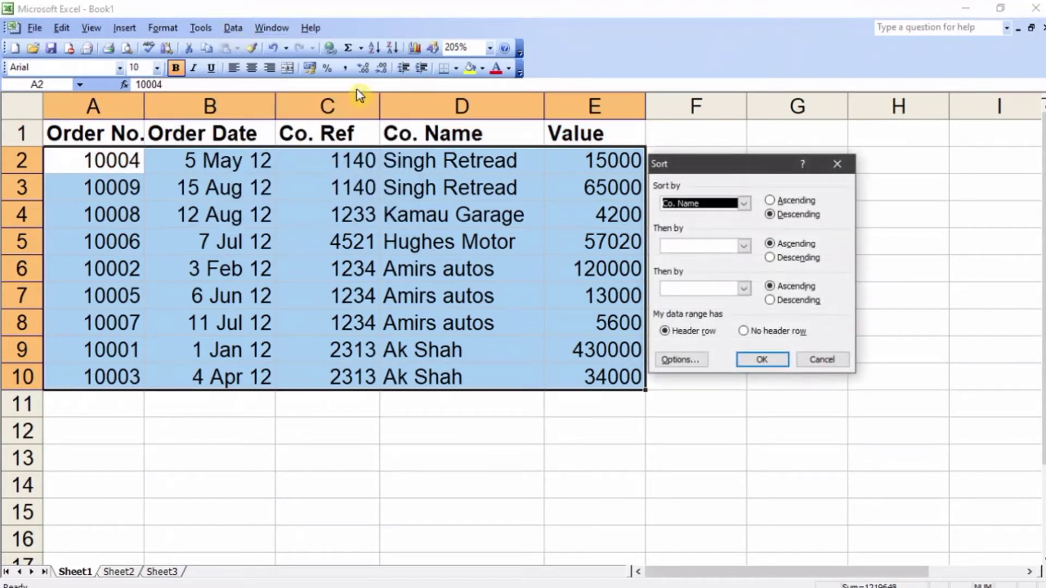
left_click(744, 203)
left_click(720, 227)
left_click(793, 201)
left_click(770, 359)
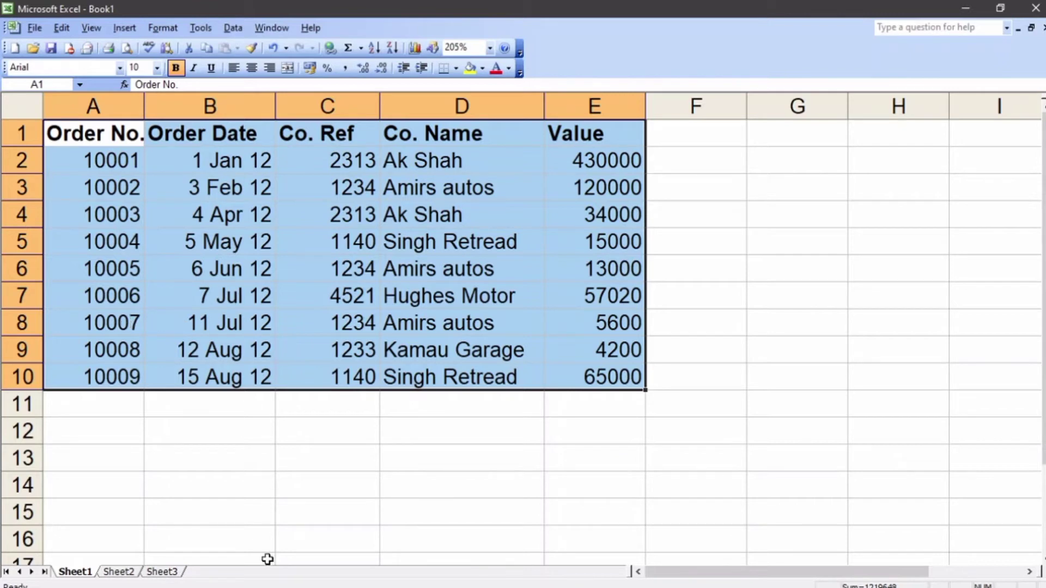
Step: Switch to the Excel 2003 manual in Word and read the section on creating new fields by calculation
left_click(326, 479)
scroll(314, 442, "down", 20)
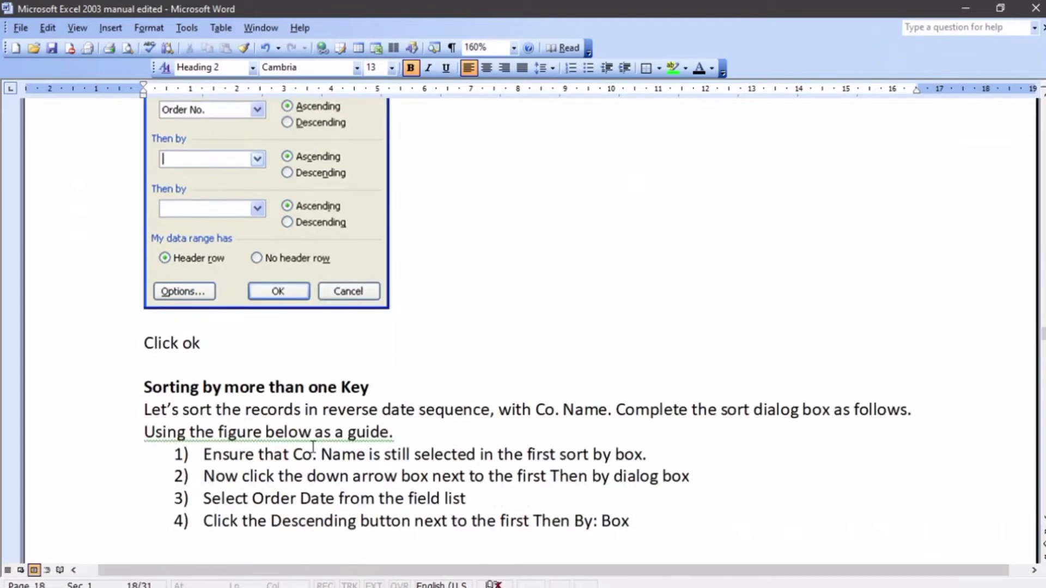
scroll(319, 453, "down", 6)
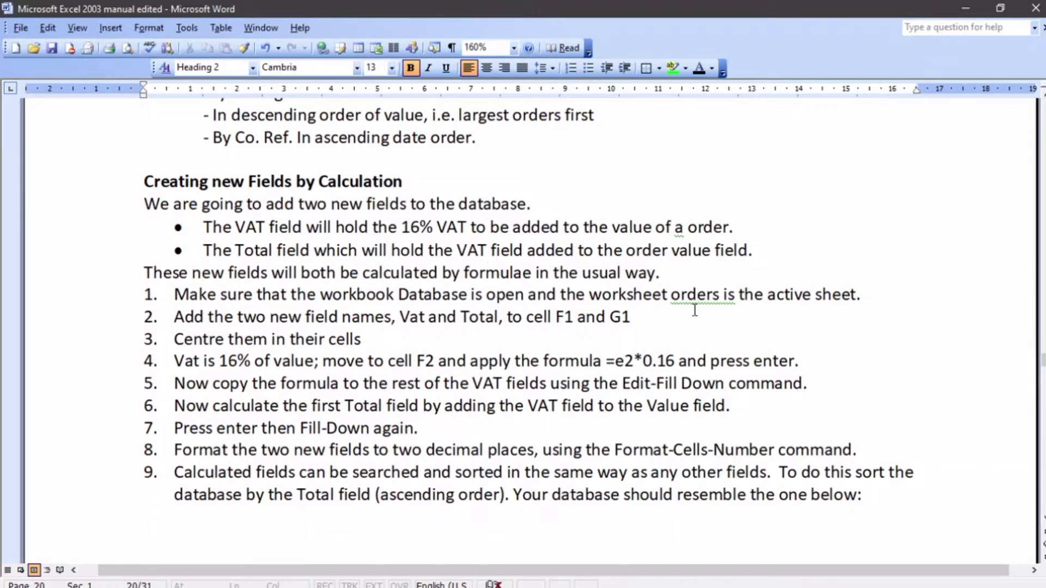
Step: Return to the Book1 workbook in Excel and add the field names VAT in F1 and Total in G1
left_click(415, 582)
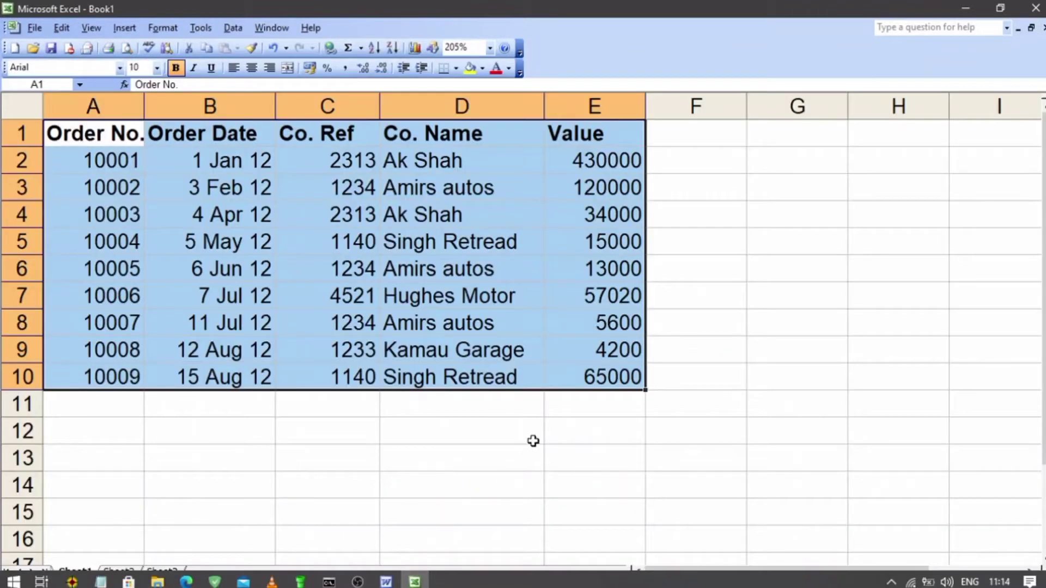
left_click(673, 140)
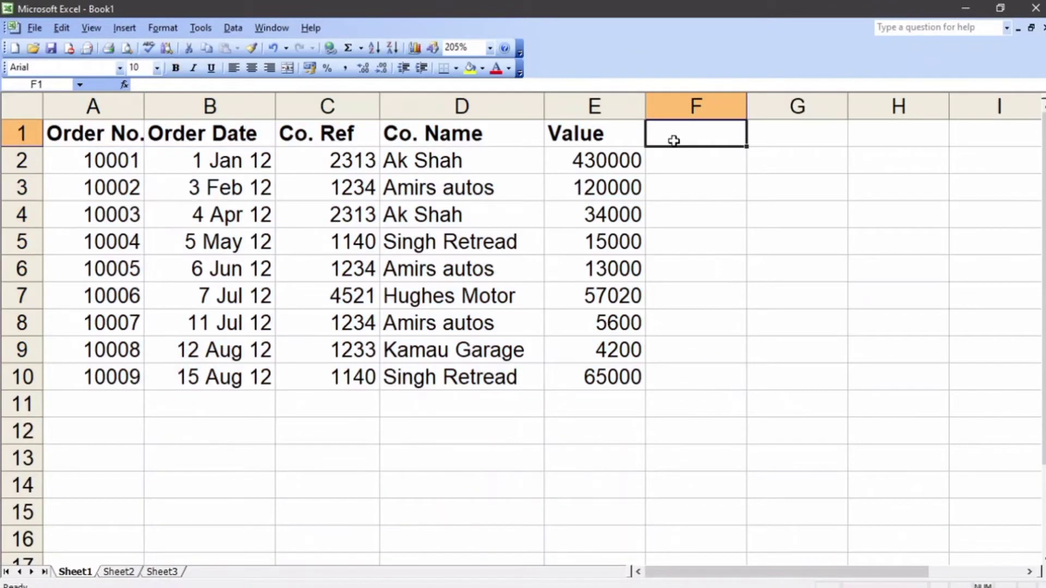
type("VAT")
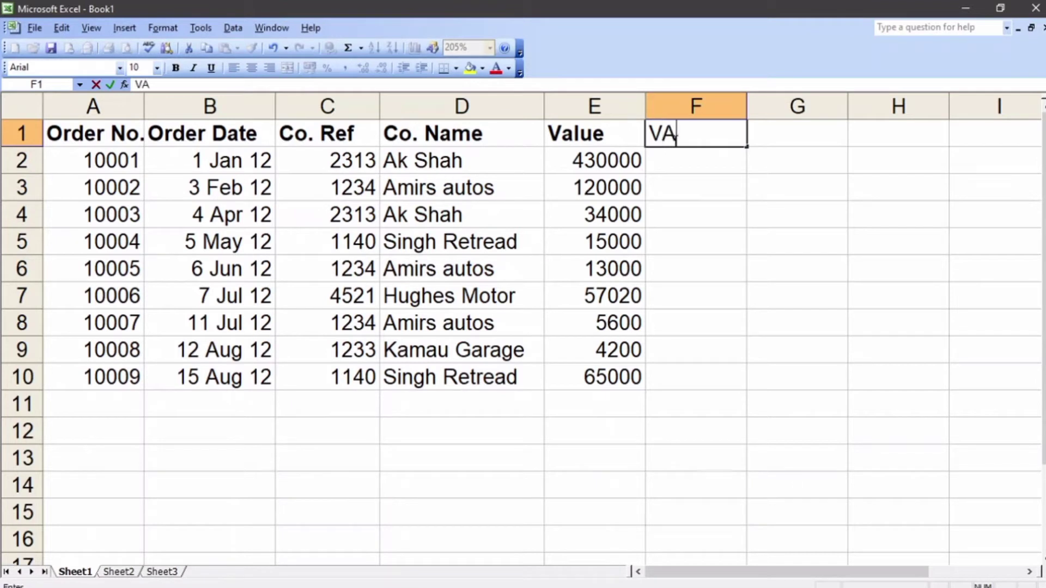
left_click(775, 140)
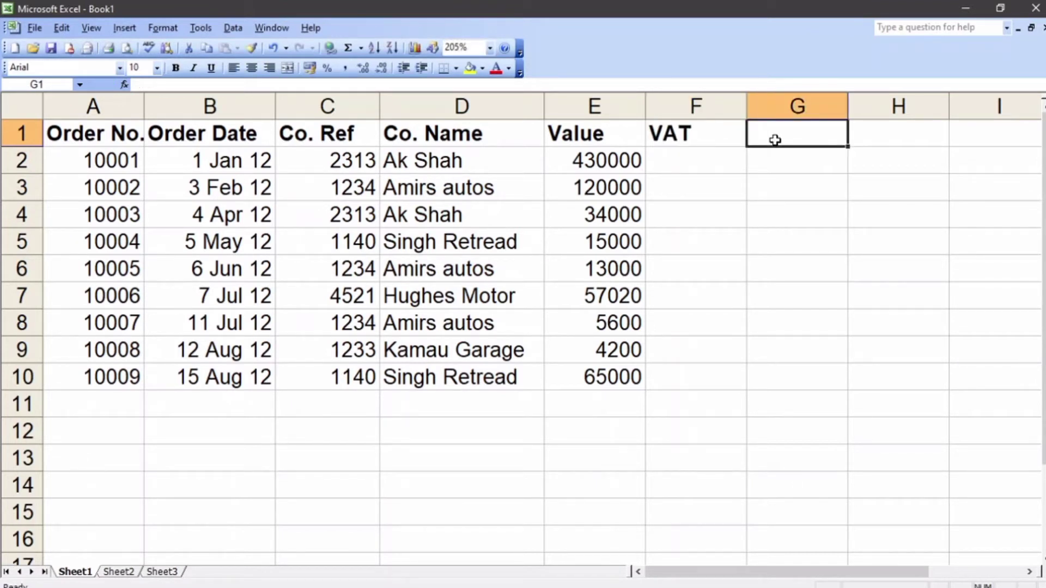
type("T")
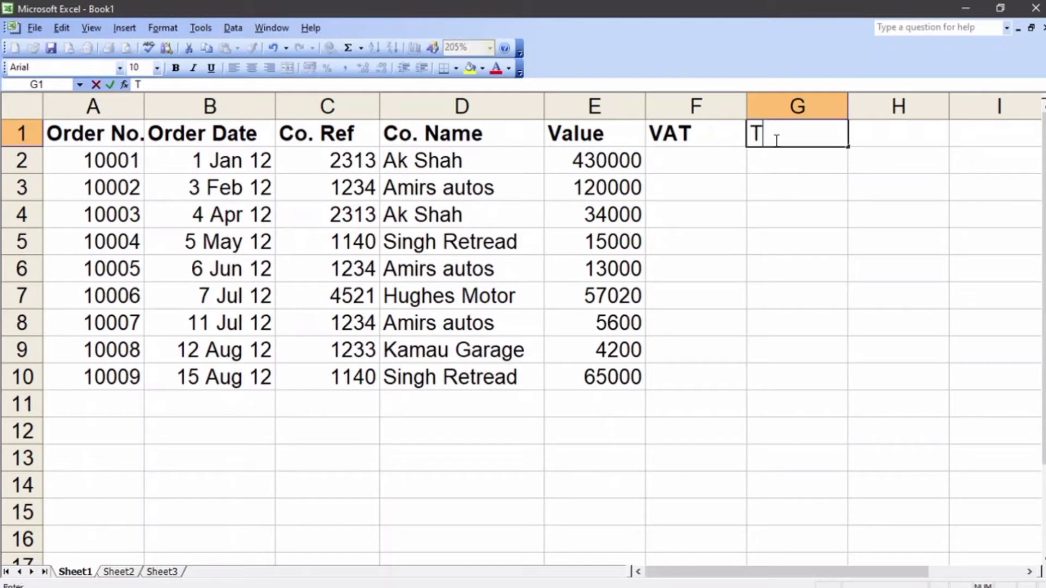
type("otal")
Step: Calculate 16% VAT on the first order in F2 with the formula =0.16*E2
left_click(721, 161)
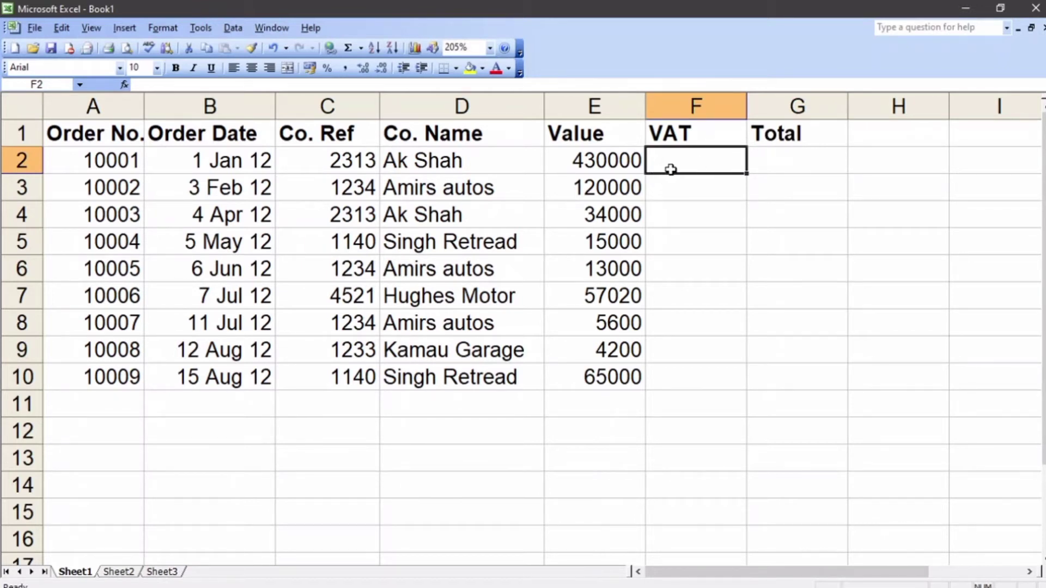
left_click(595, 162)
left_click(704, 163)
type("=")
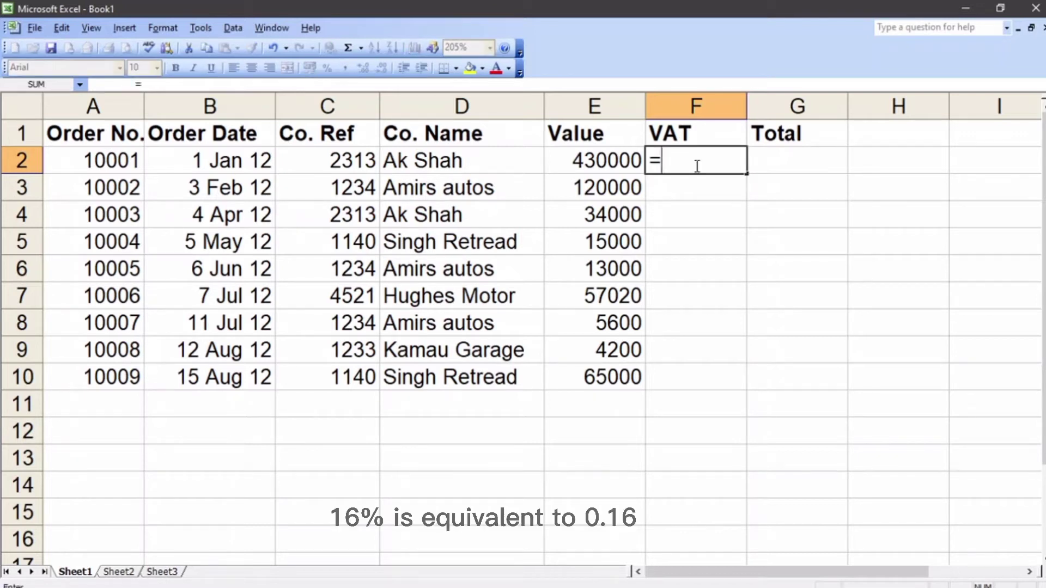
type("0.16")
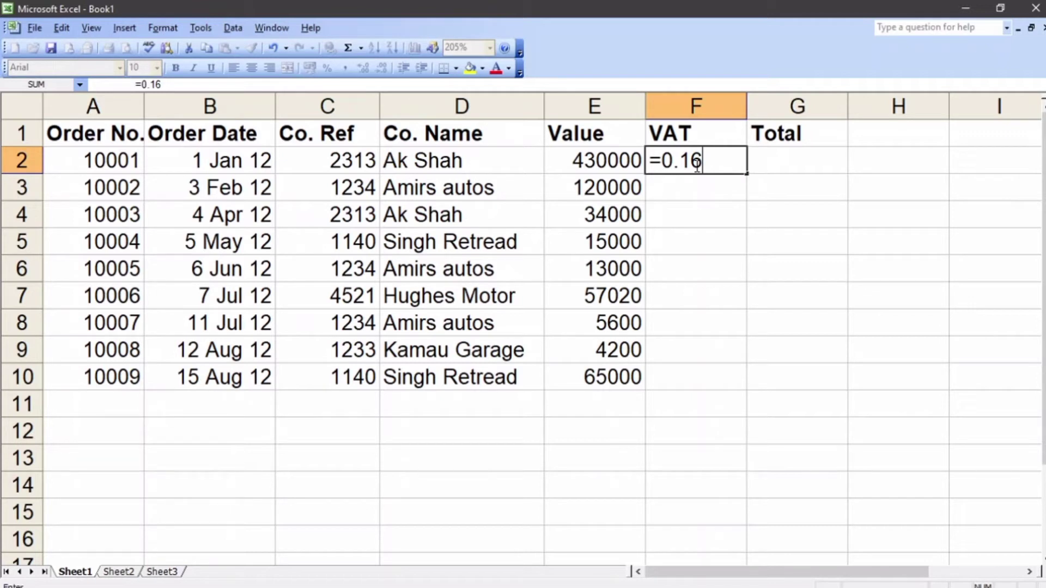
type("*")
left_click(612, 159)
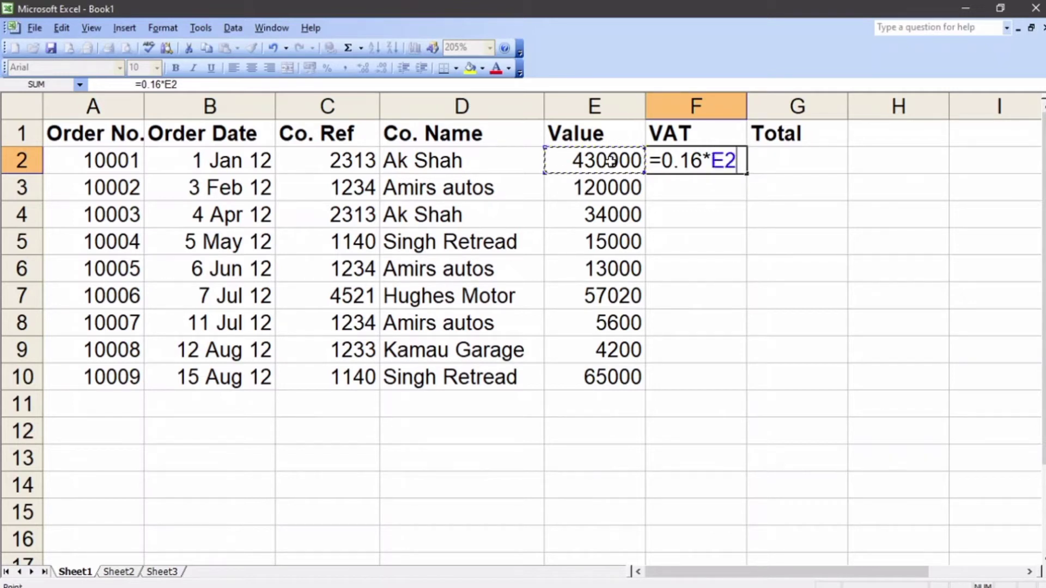
key("Return")
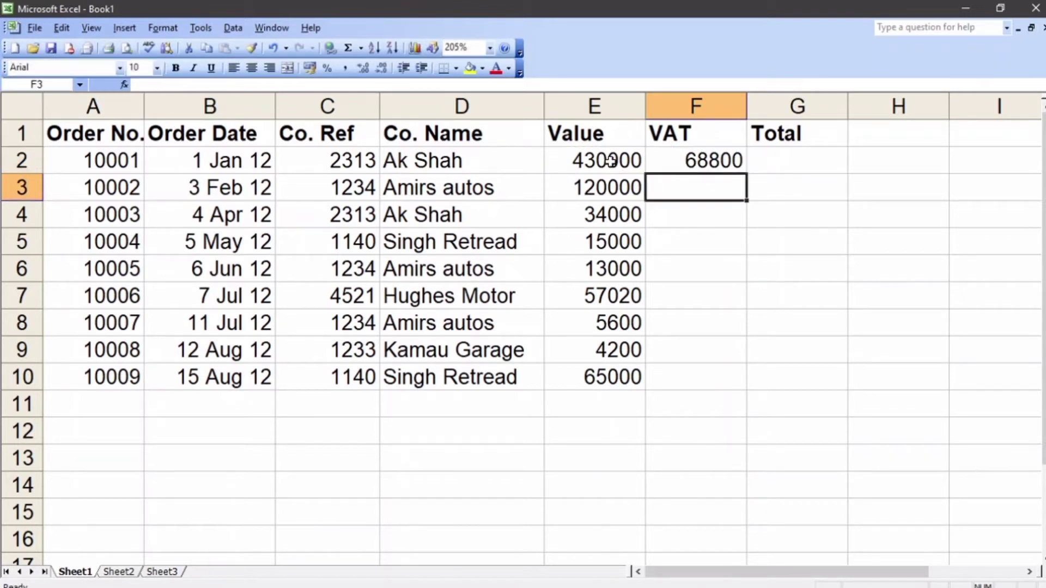
Step: Enter the VAT formula =0.16*E3 in F3 and fill it down through F10
left_click(736, 162)
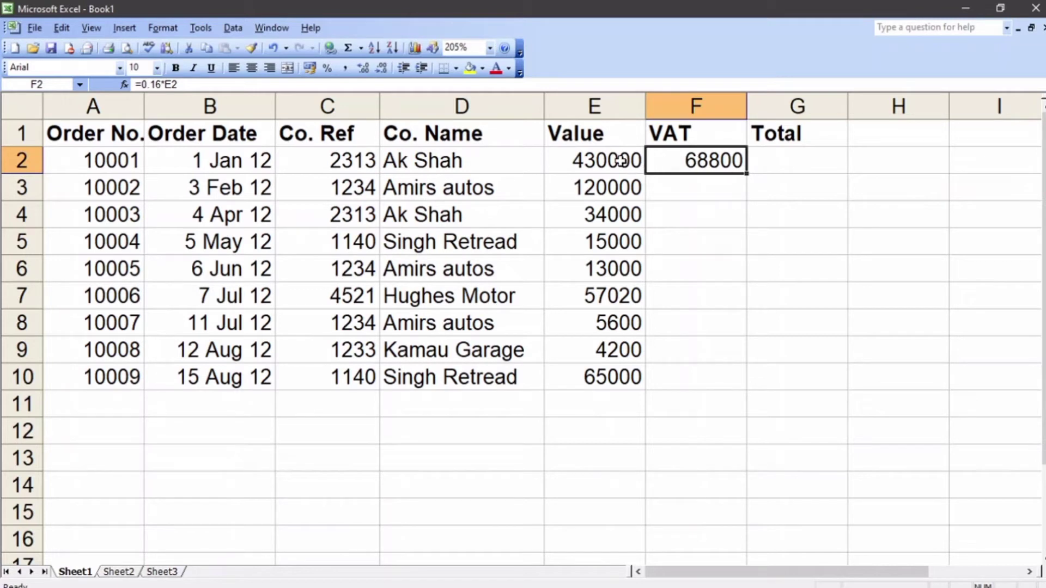
left_click(664, 179)
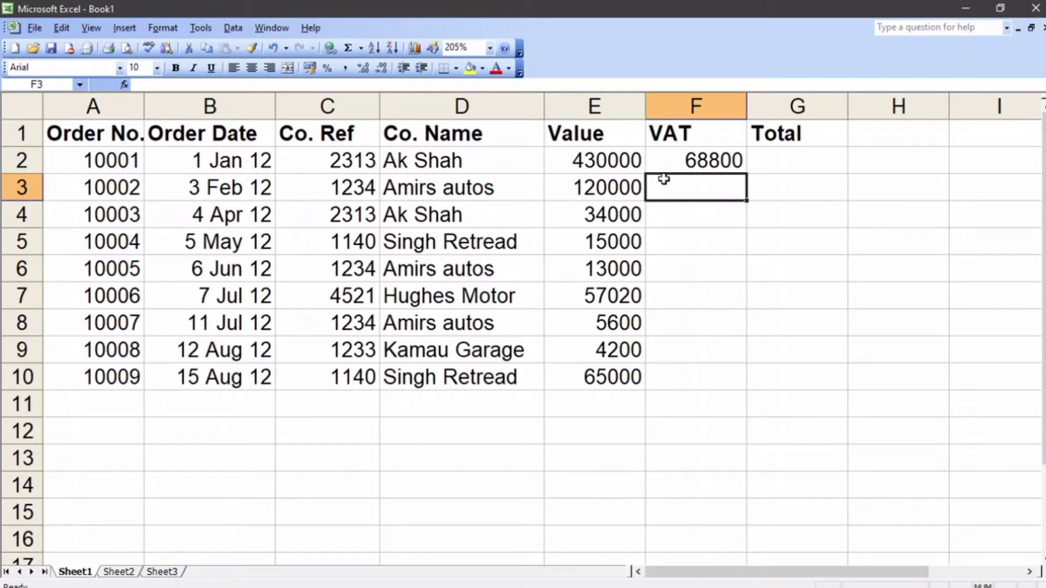
type("=")
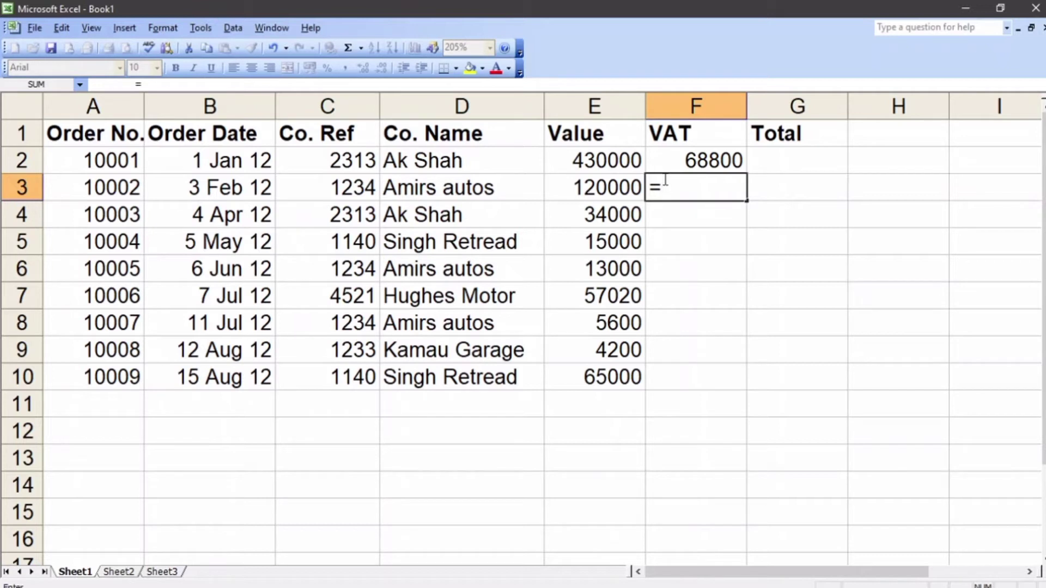
type("0.16*")
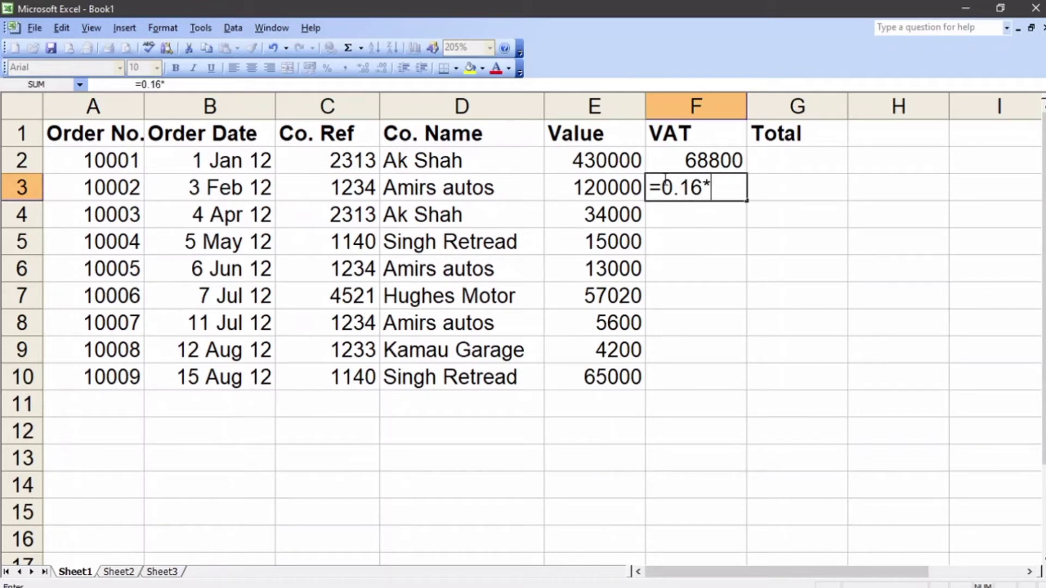
left_click(586, 194)
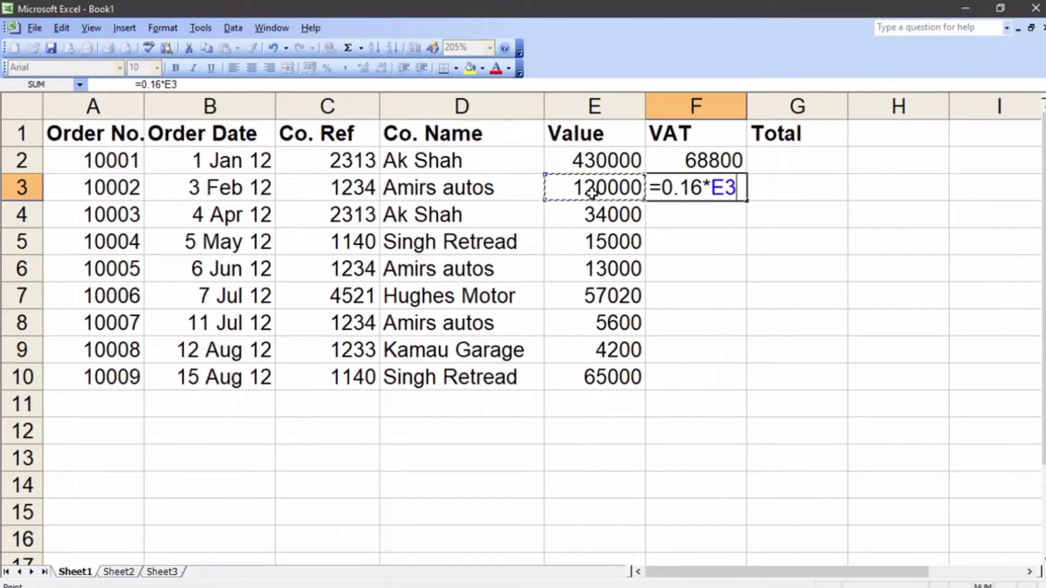
key("Return")
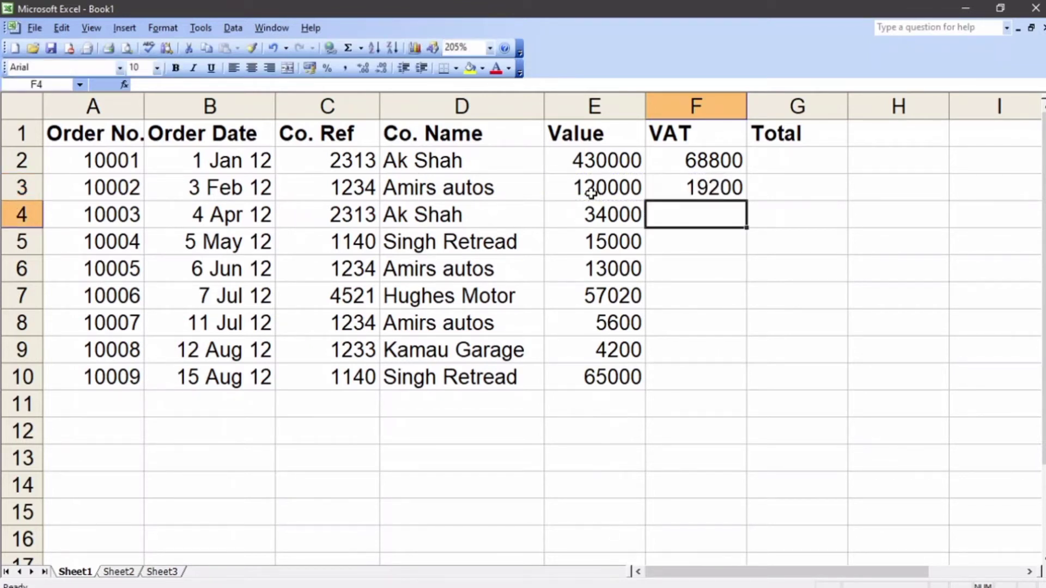
left_click(739, 193)
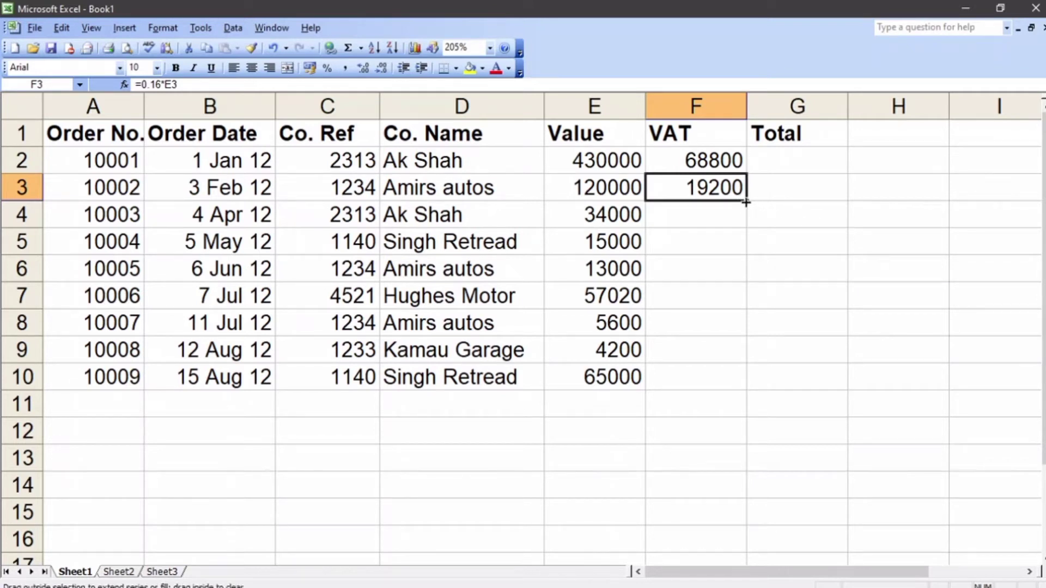
left_click_drag(746, 203, 715, 384)
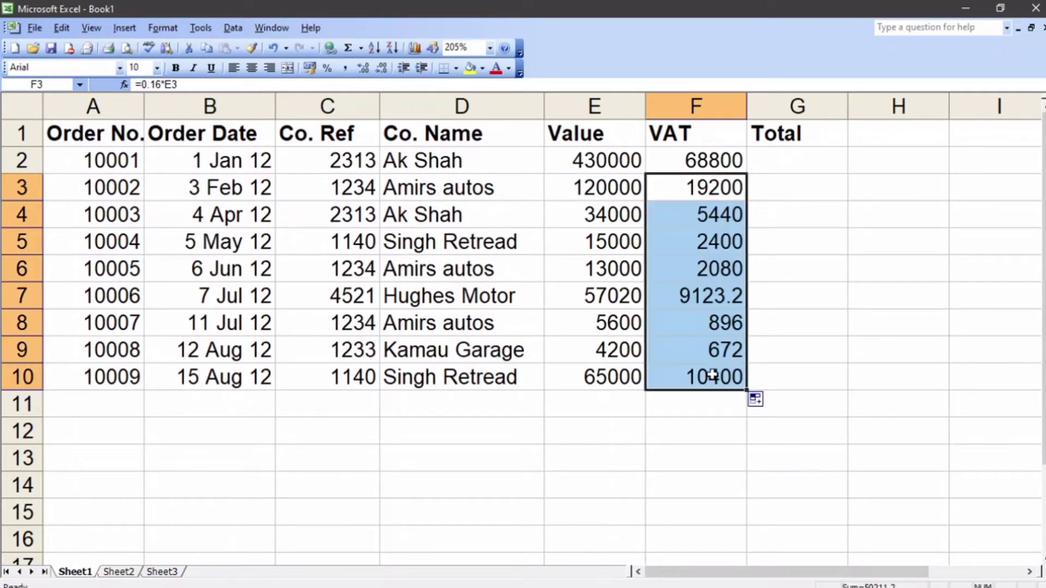
Step: Calculate the first order's Total in G2 with the formula =SUM(E2:F2)
left_click(788, 164)
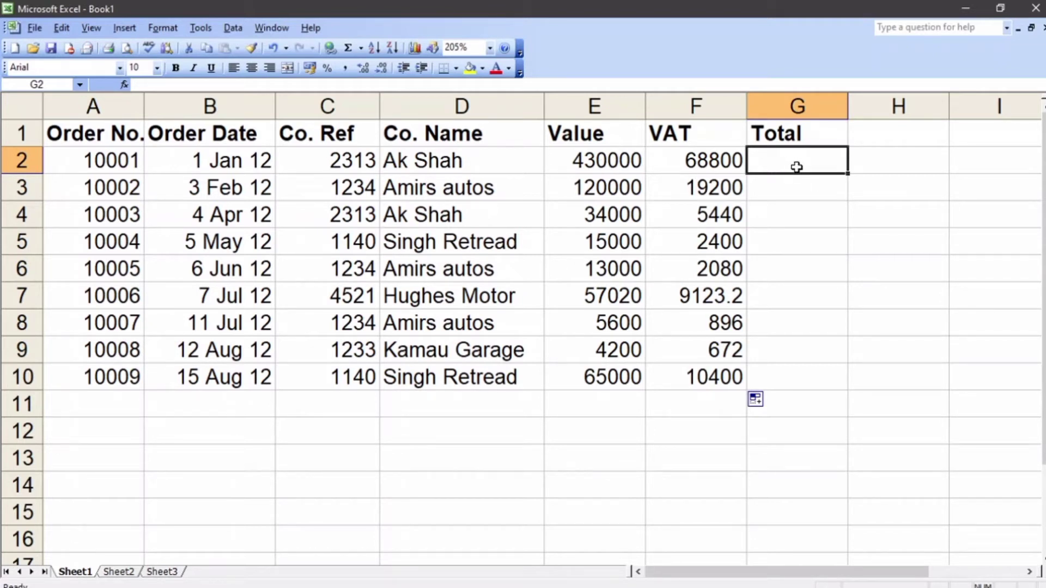
type("=")
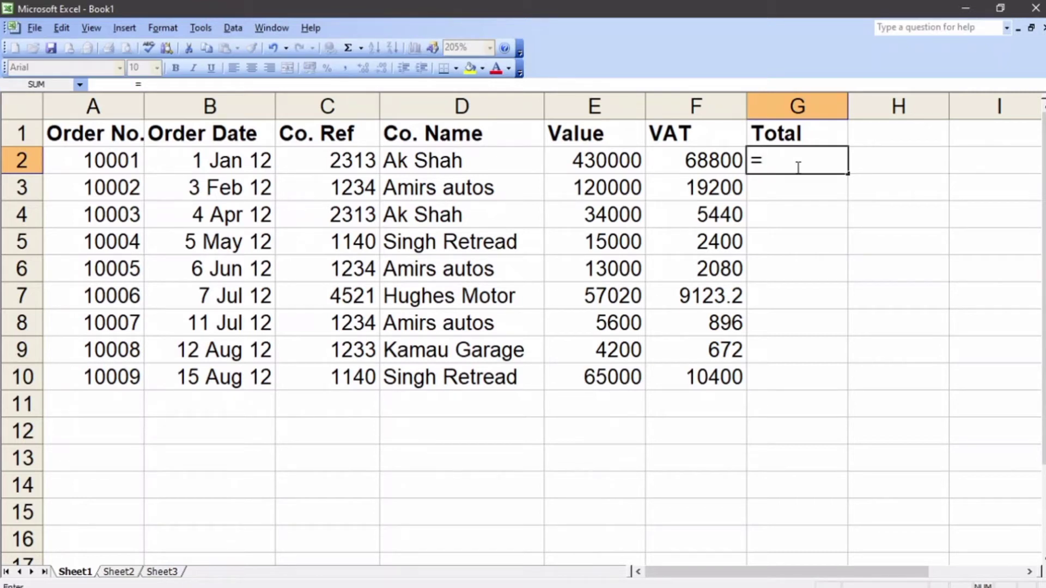
type("SUM")
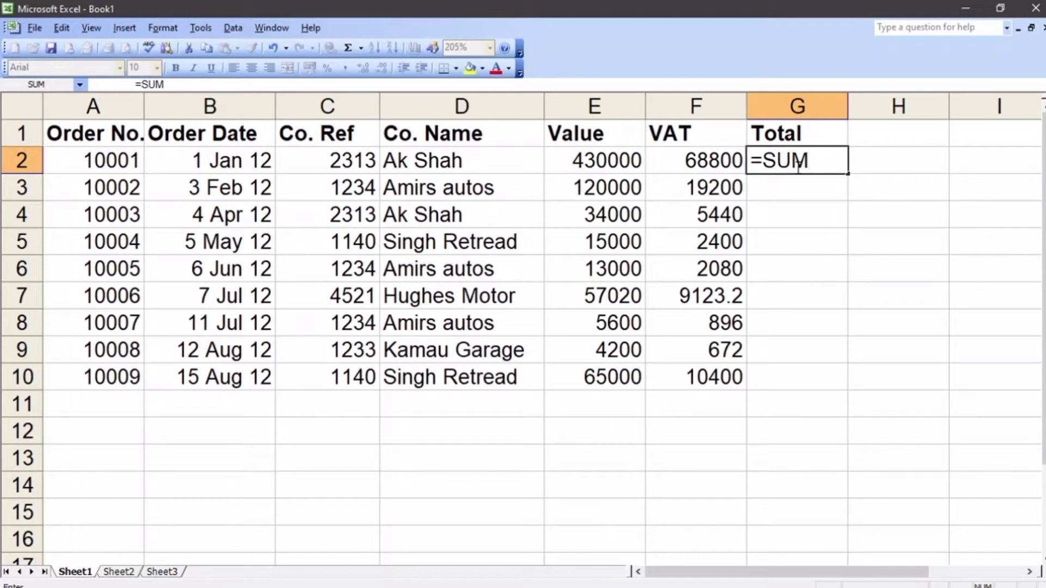
type("()")
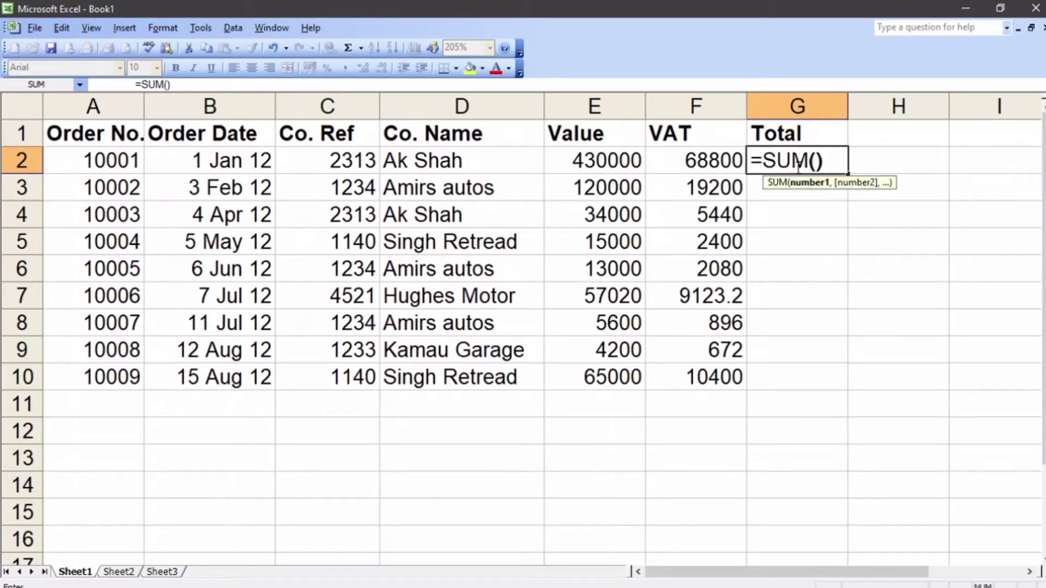
left_click(816, 161)
left_click_drag(576, 161, 700, 159)
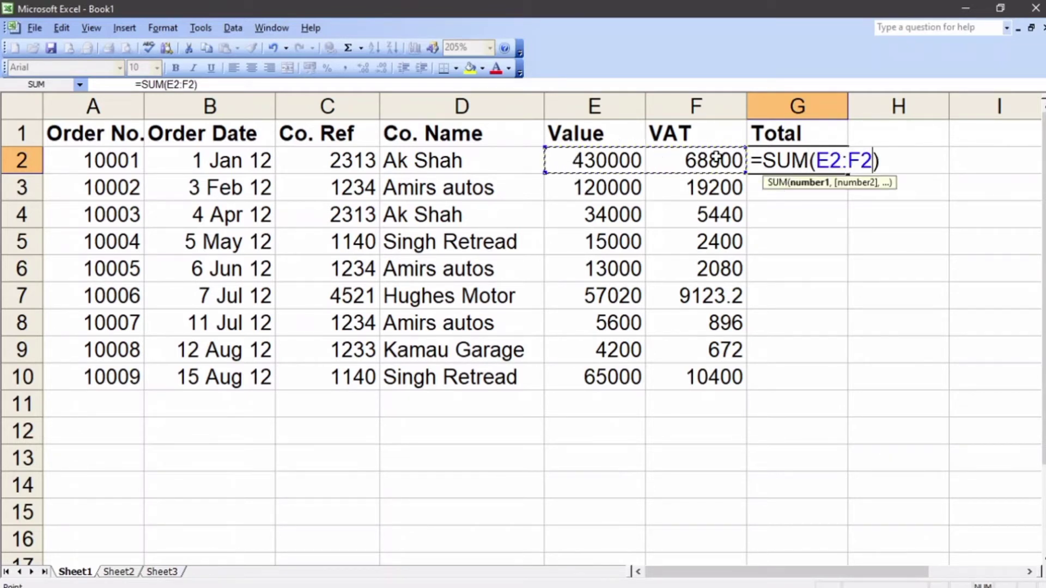
key("Return")
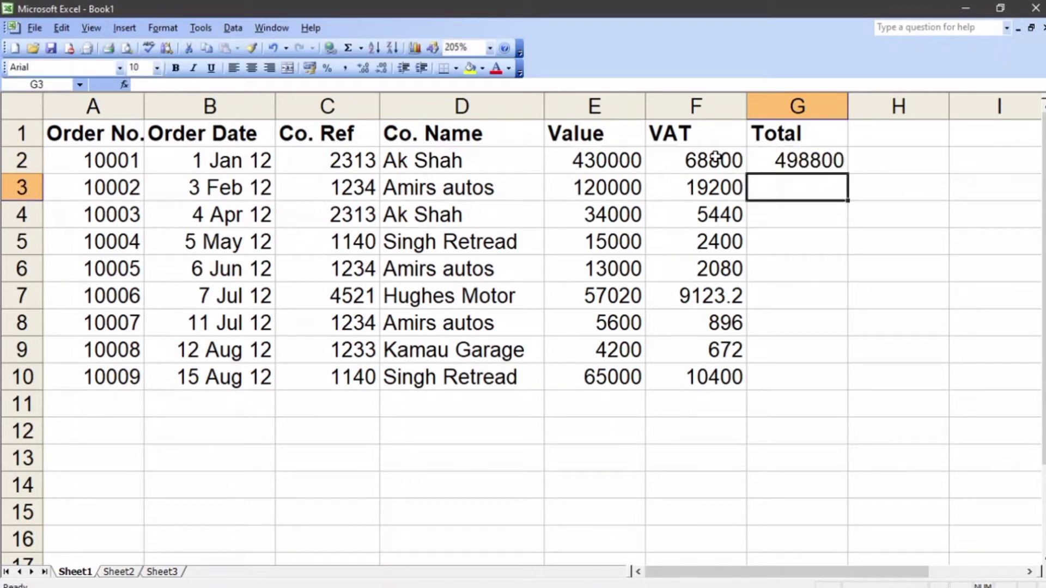
Step: Enter the formula =E3+F3 in G3 and fill it down the Total column through G10
left_click(790, 162)
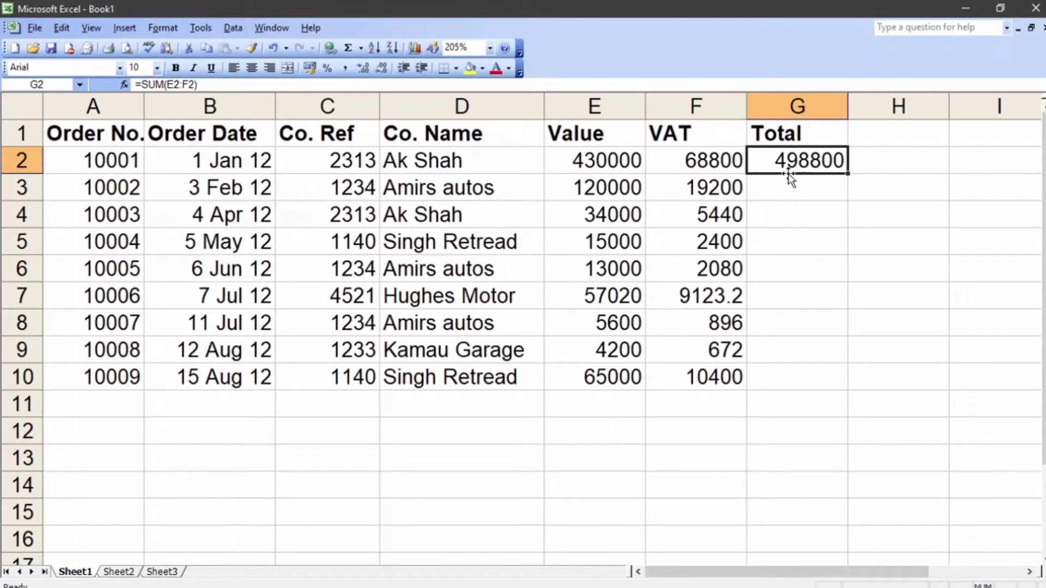
left_click(766, 186)
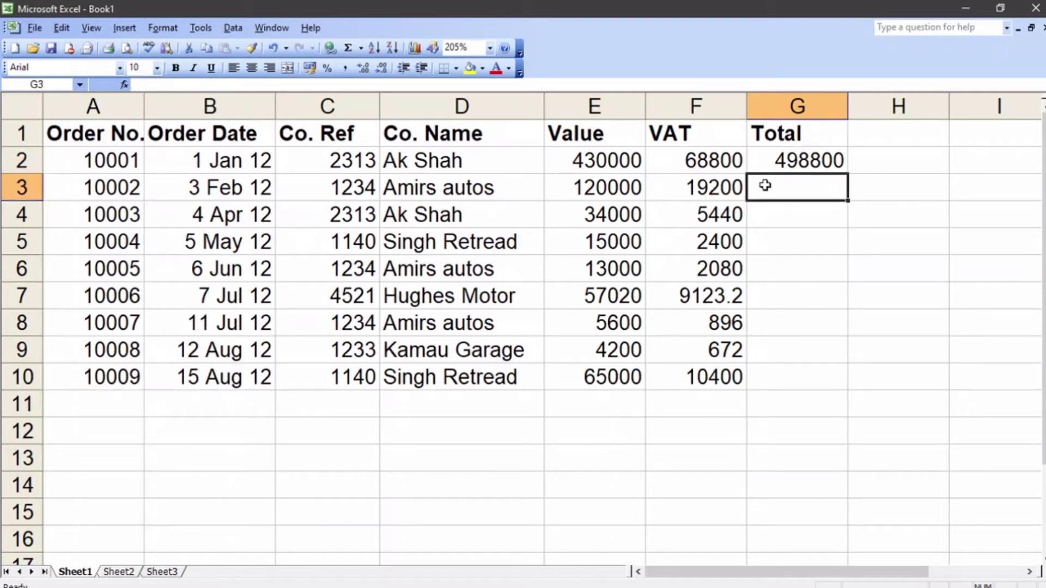
type("=")
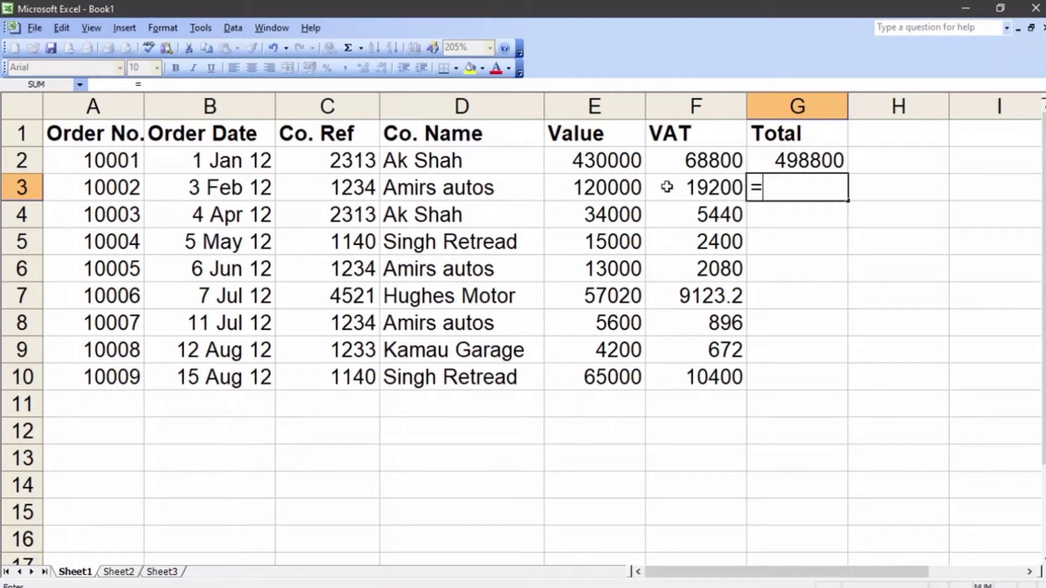
left_click(602, 187)
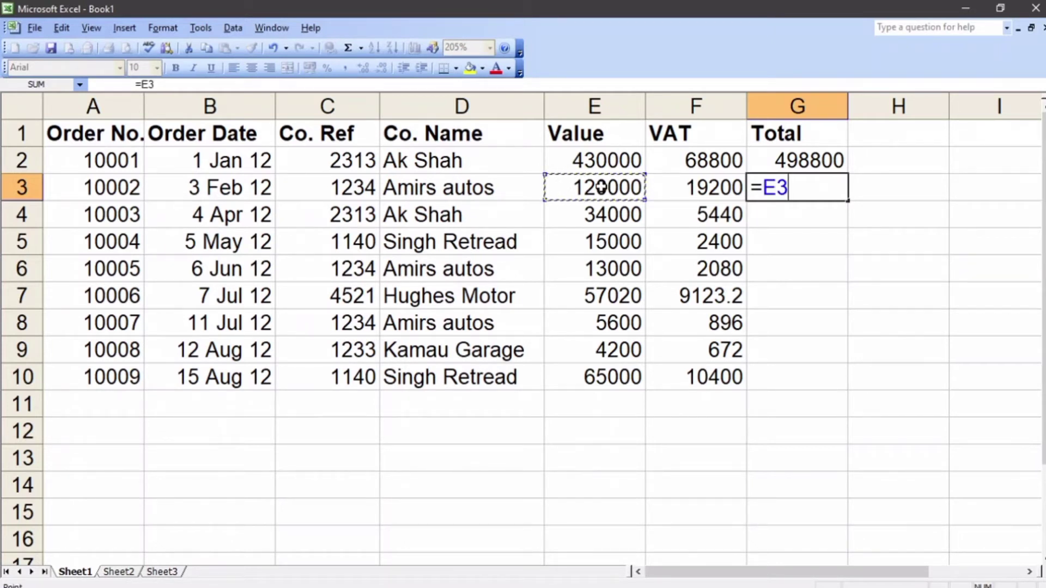
type("+")
left_click(690, 195)
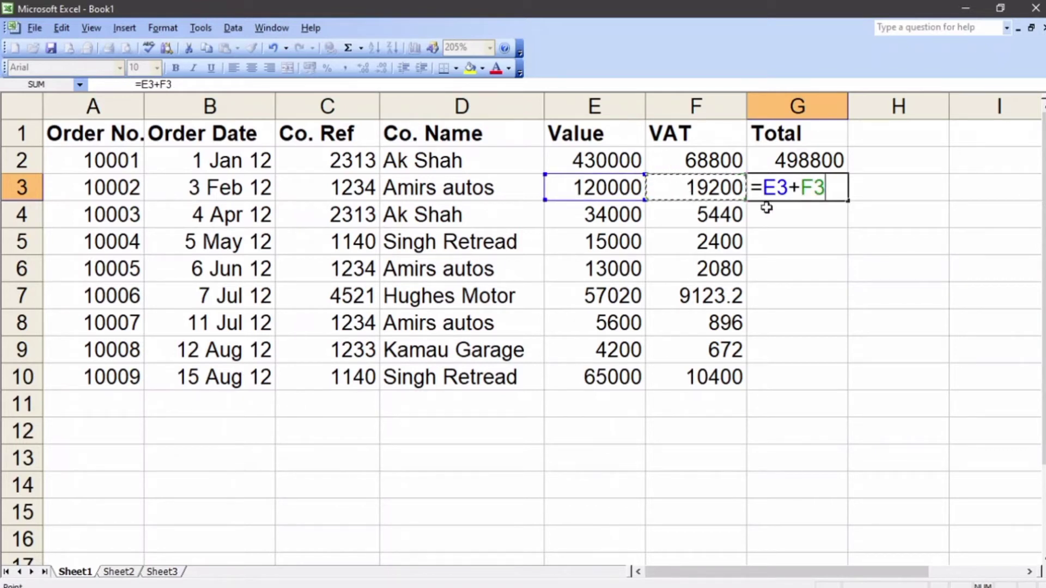
key("Return")
left_click(828, 190)
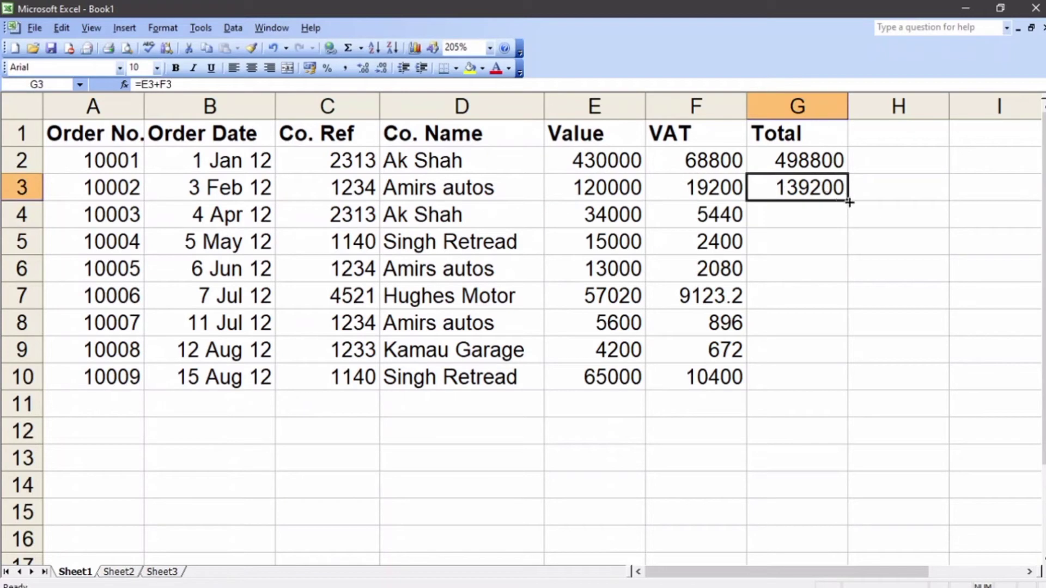
left_click_drag(848, 202, 840, 384)
Step: Switch to the manual in Word and read the section on database maintenance using the data form
left_click(385, 584)
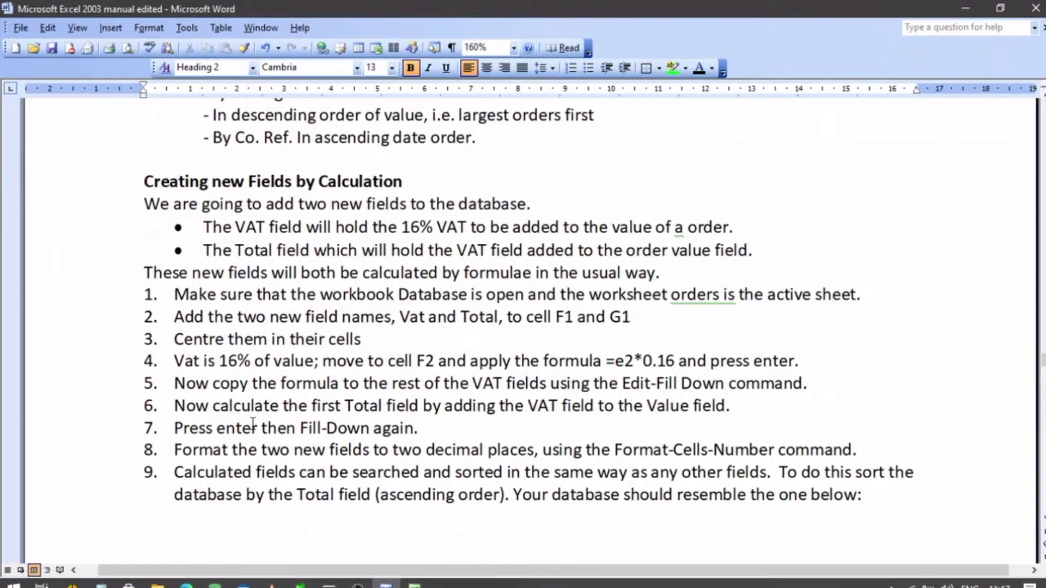
scroll(254, 425, "down", 15)
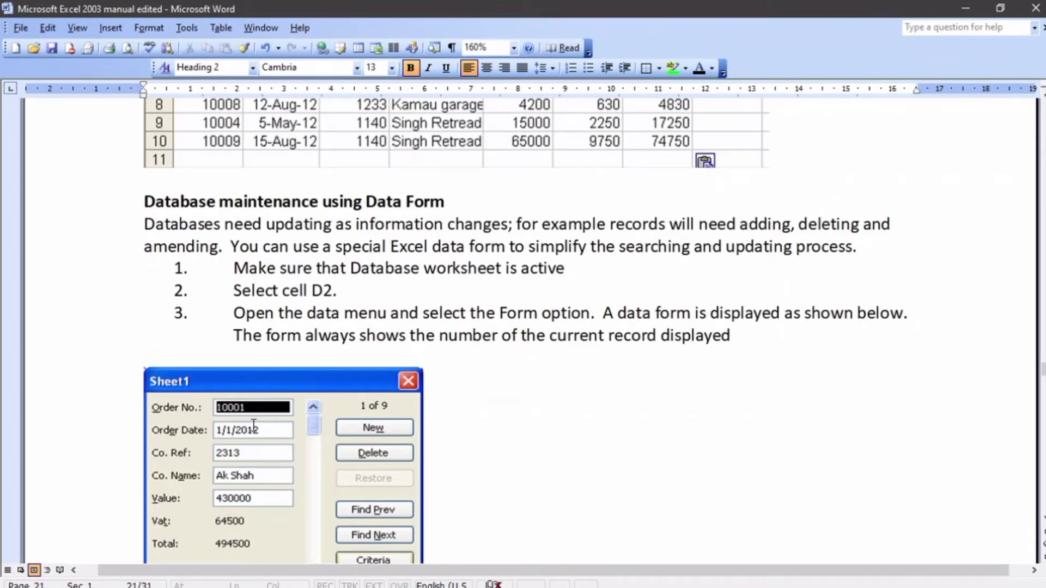
scroll(253, 425, "down", 1)
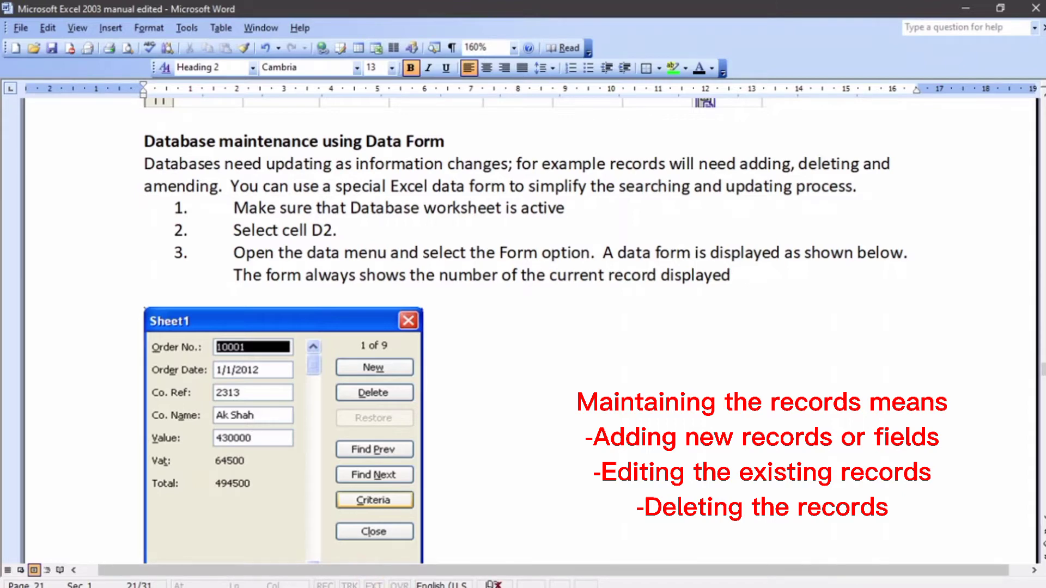
Step: Switch back to Excel and open the data form for the orders database in A1:G10
left_click(413, 583)
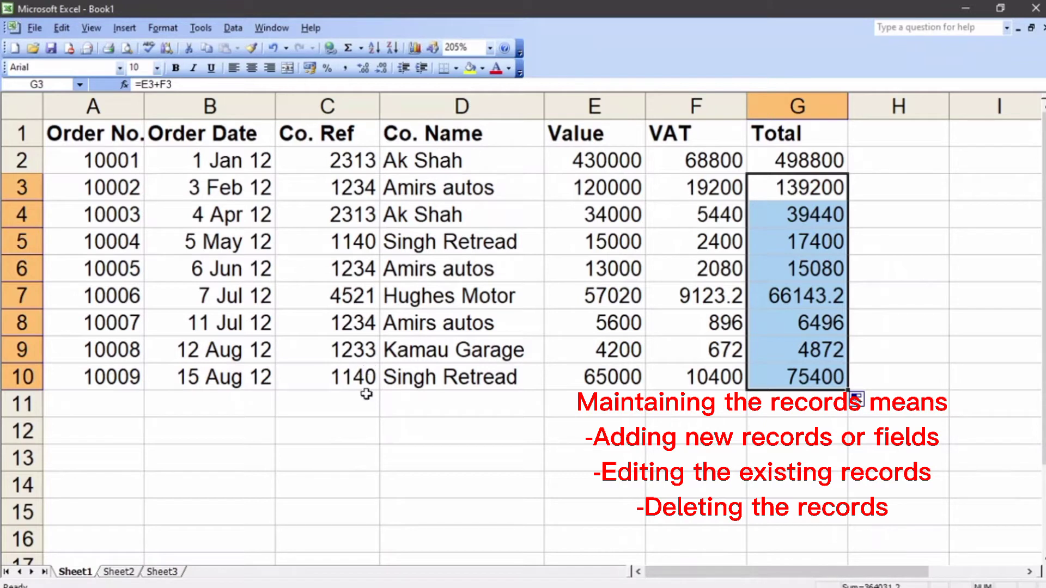
left_click(348, 424)
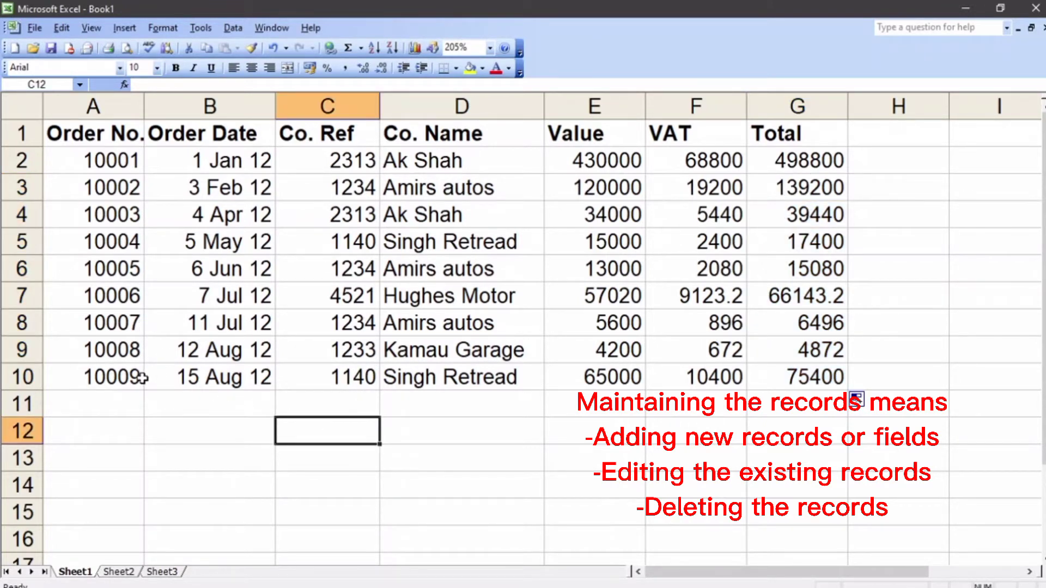
left_click_drag(76, 126, 785, 384)
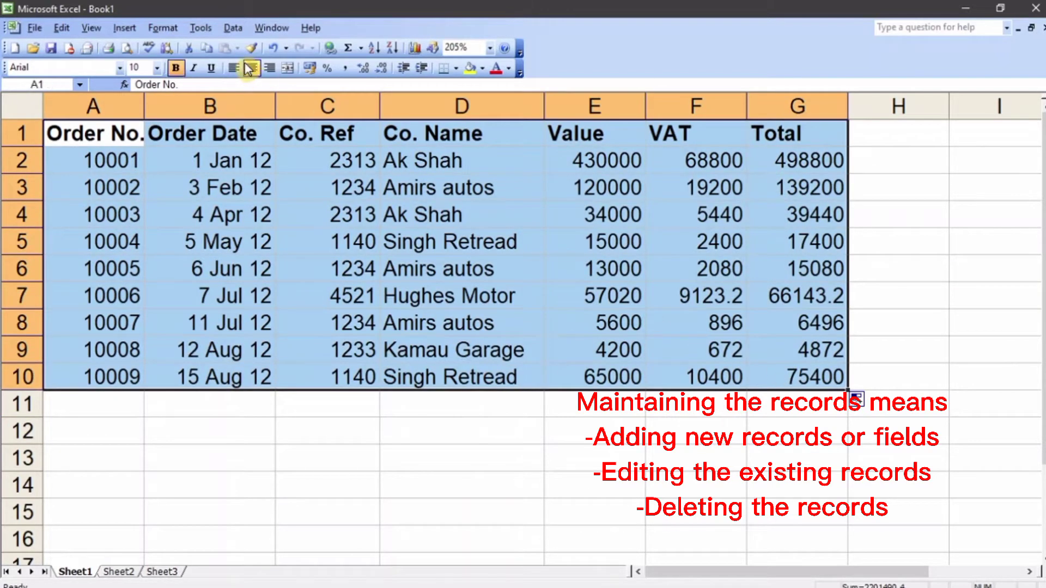
left_click(231, 29)
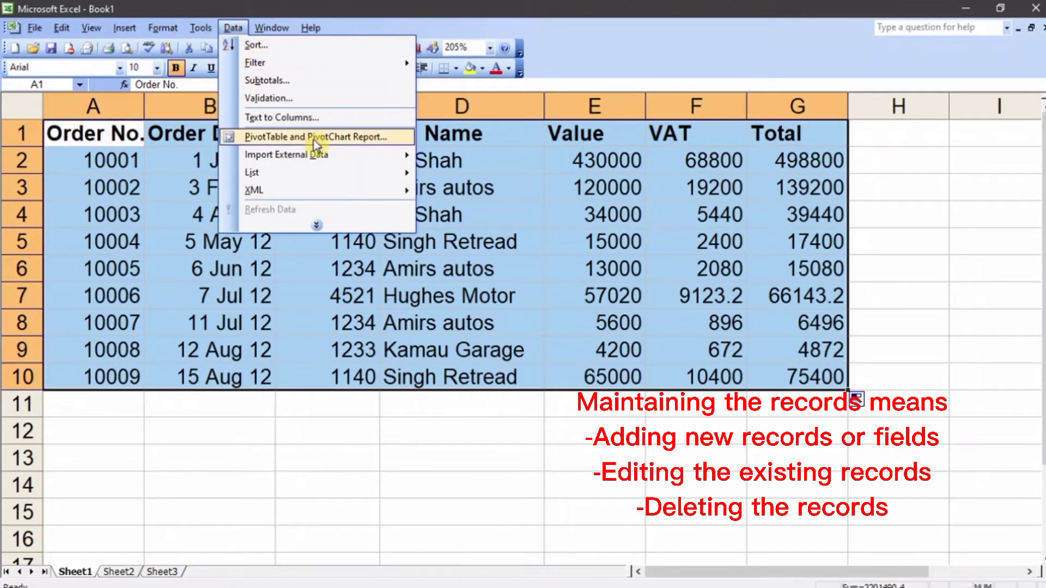
left_click(316, 225)
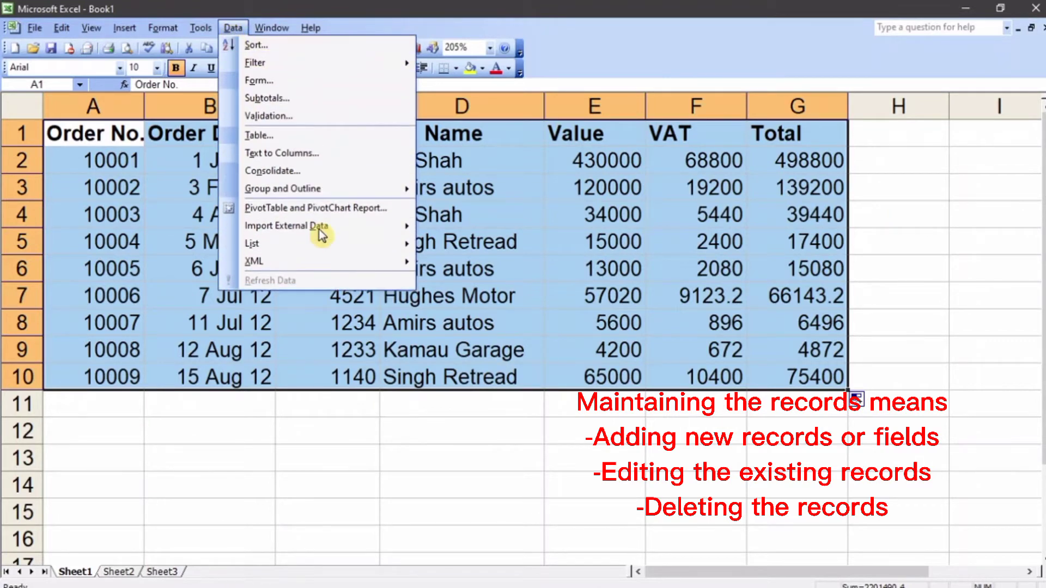
left_click(289, 83)
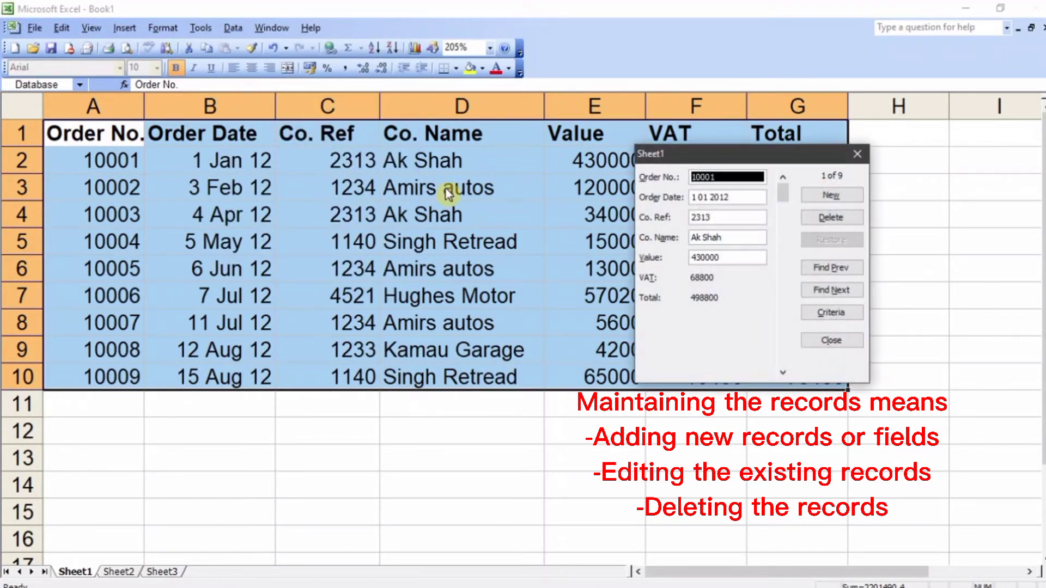
Step: Browse the order records forward and backward one at a time in the data form
left_click(832, 268)
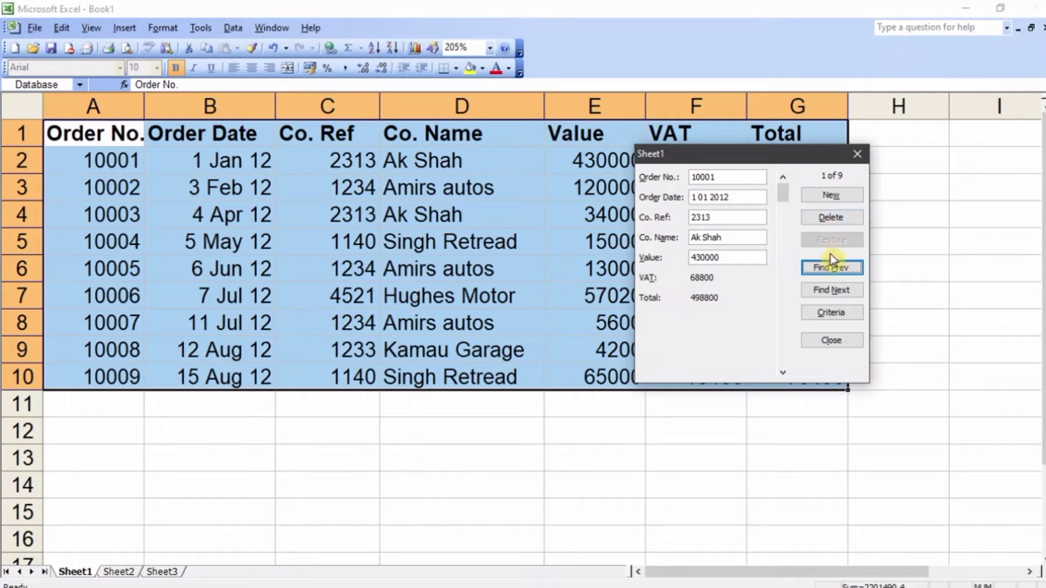
left_click(828, 291)
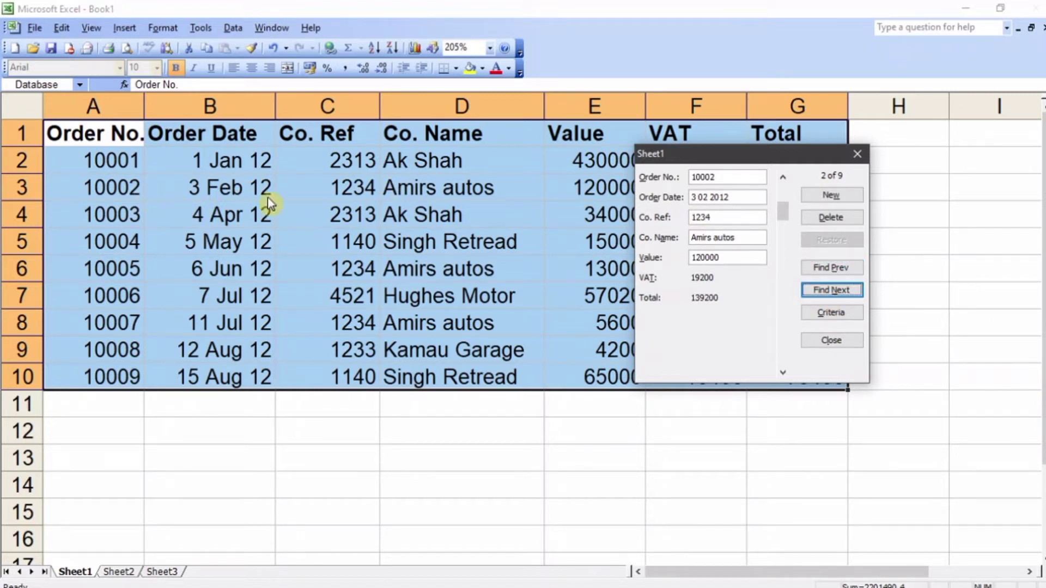
left_click(829, 292)
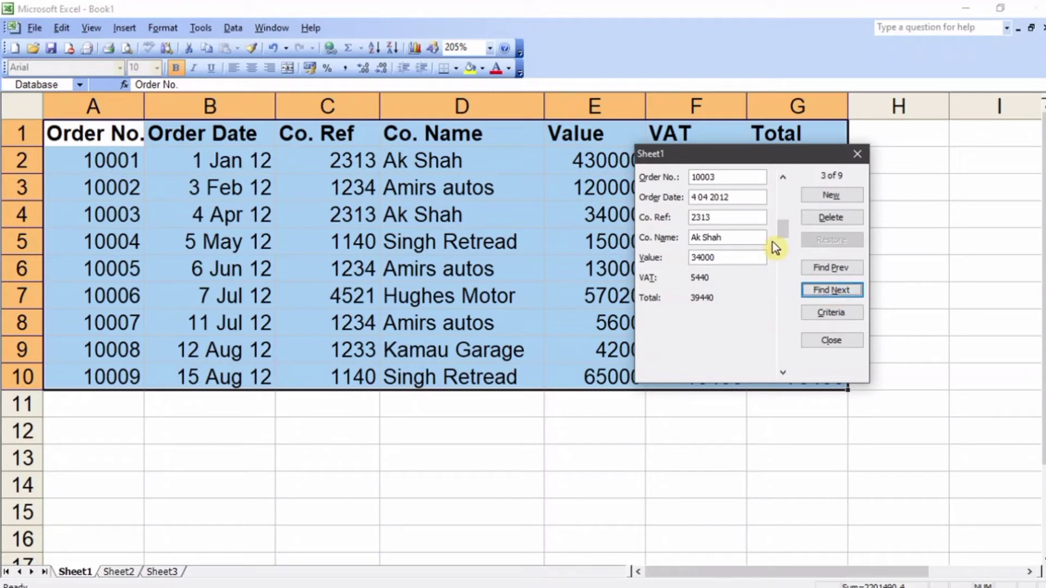
left_click(846, 270)
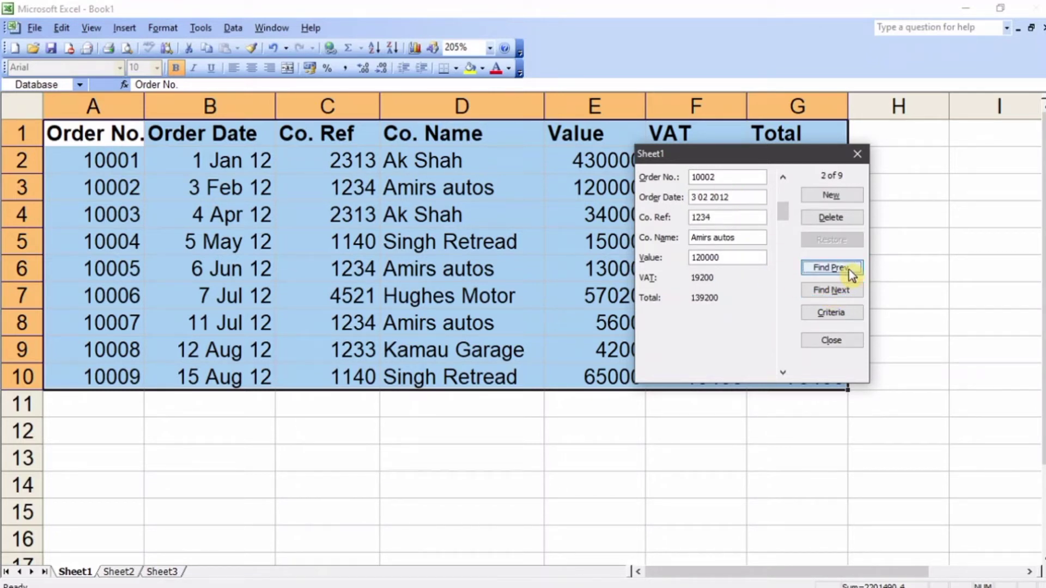
Step: Find the last order in the data form using its order number as the search criterion, and close the form
left_click(817, 315)
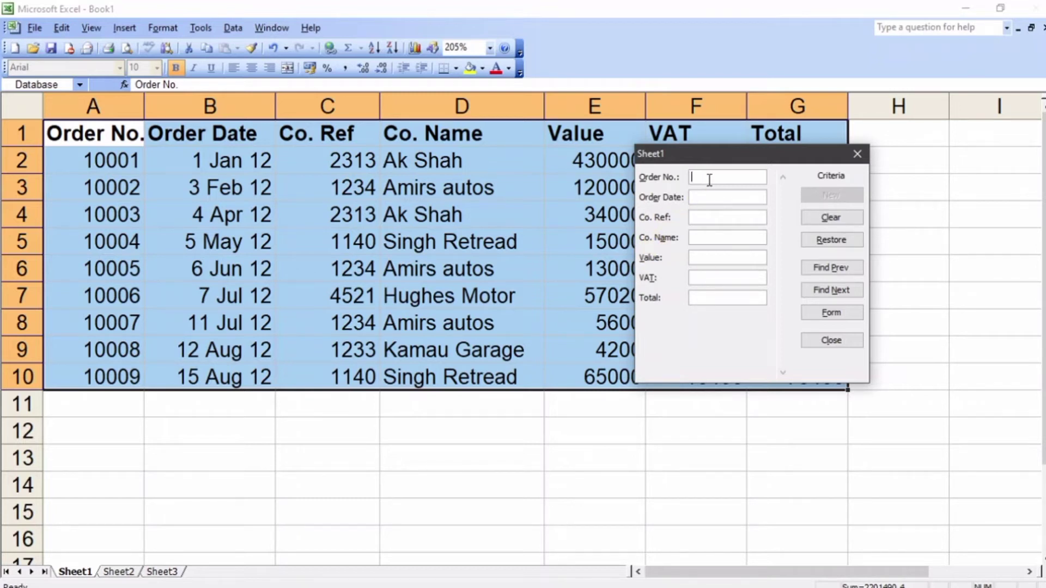
type("000")
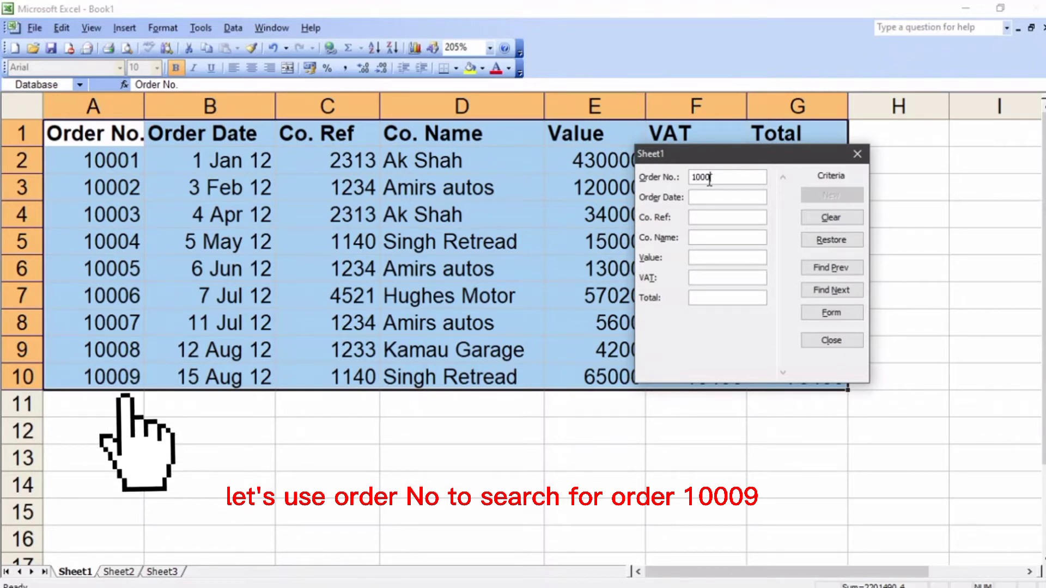
type("9")
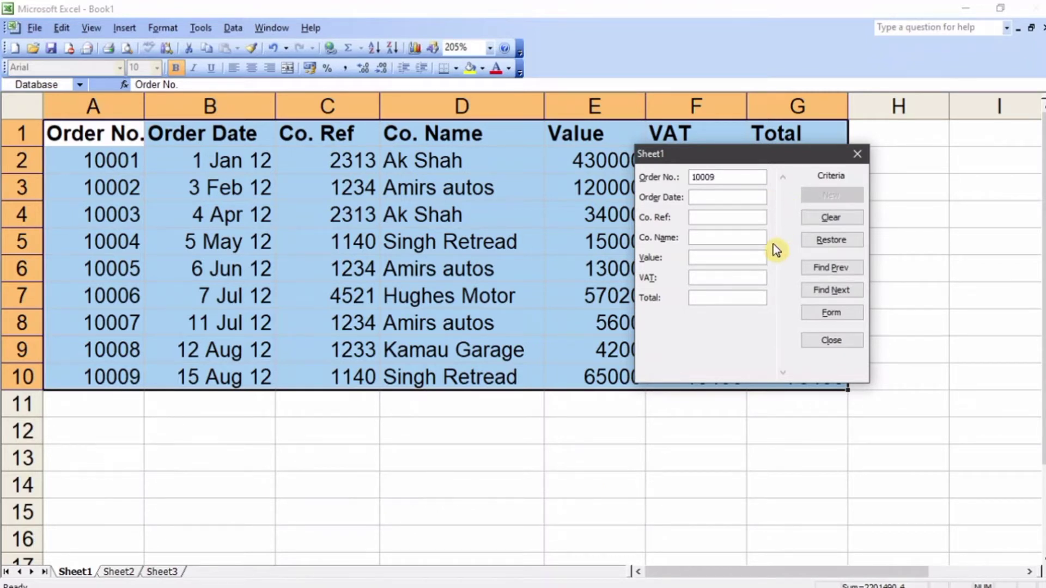
left_click(849, 290)
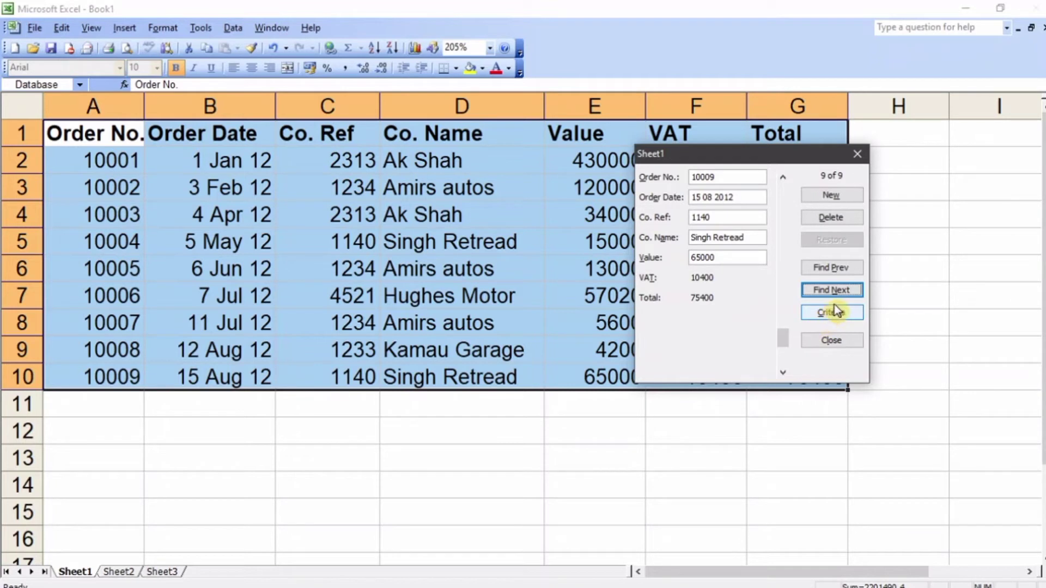
left_click(839, 340)
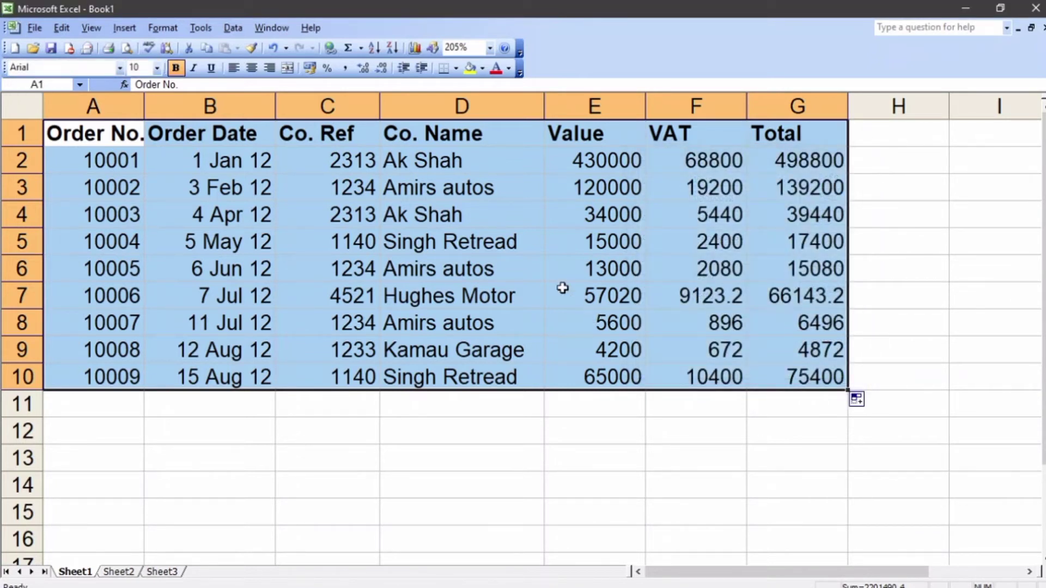
Step: Reopen the data form and start a new record, entering the next sequential order number
left_click(231, 30)
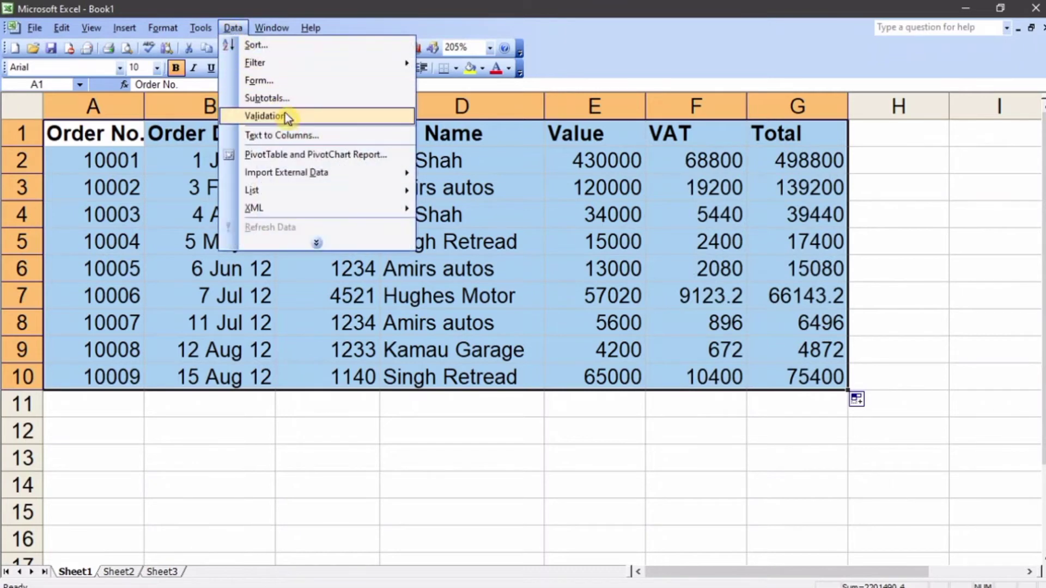
left_click(293, 81)
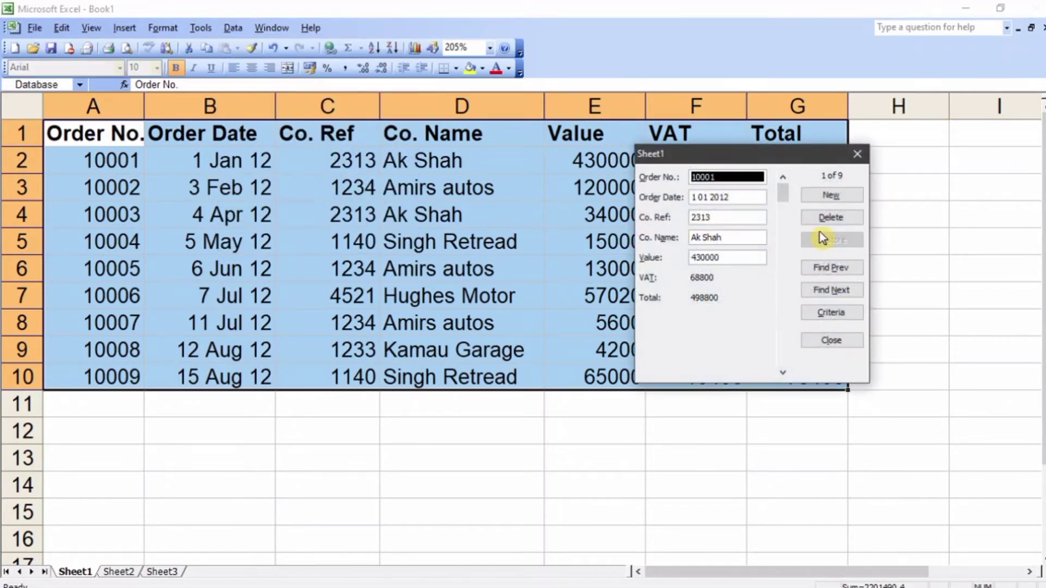
left_click(832, 195)
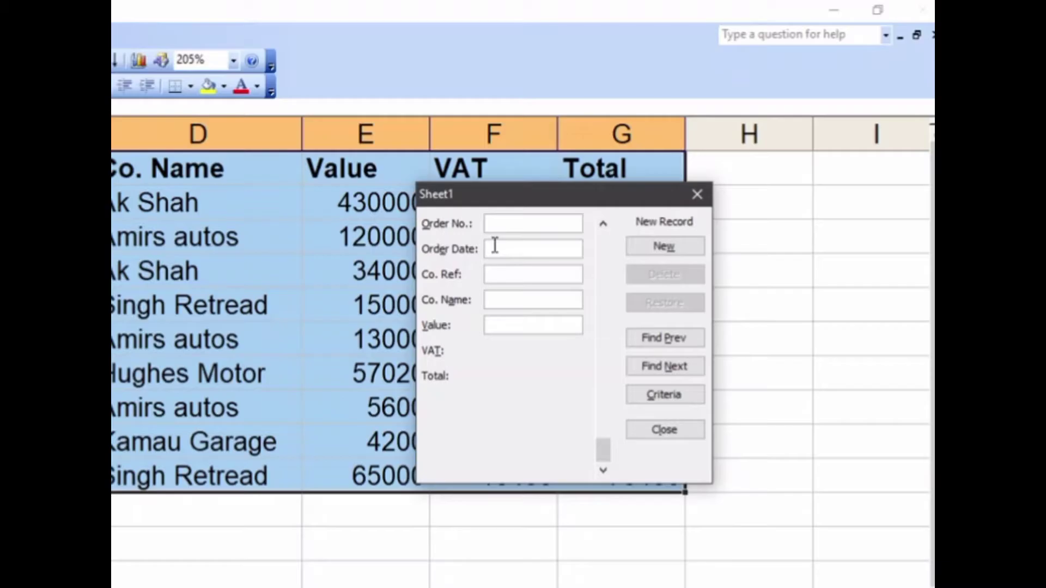
type("1")
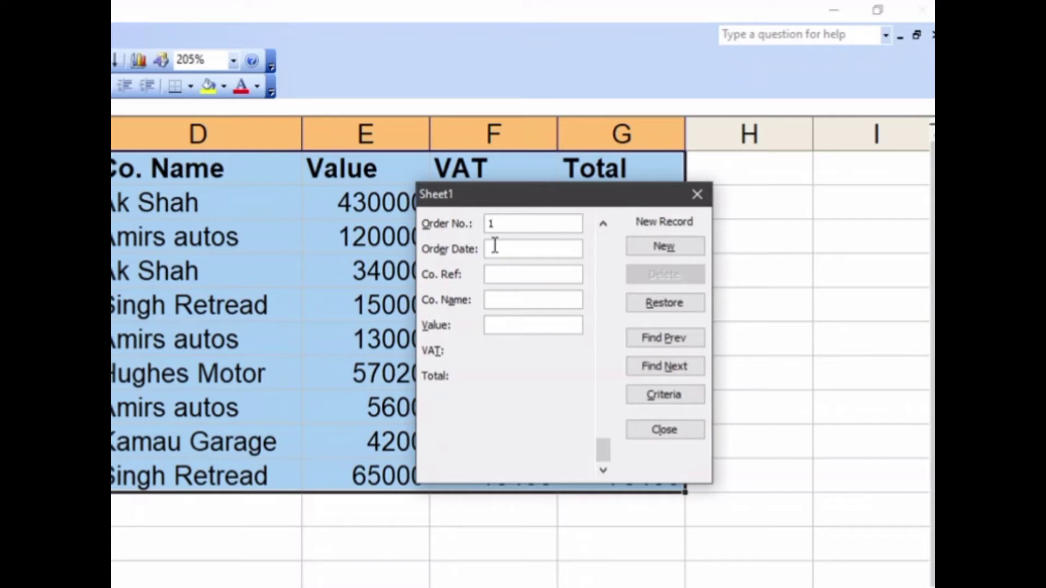
type("000")
key("BackSpace")
type("10")
Step: Set the new record's order date to 13 Dec 12 and fill in its company reference number
left_click(494, 247)
type("10 Dec 122314")
Step: Enter Patel Garage as the company name and 34452 as the value, add the record, and close the form
left_click(520, 297)
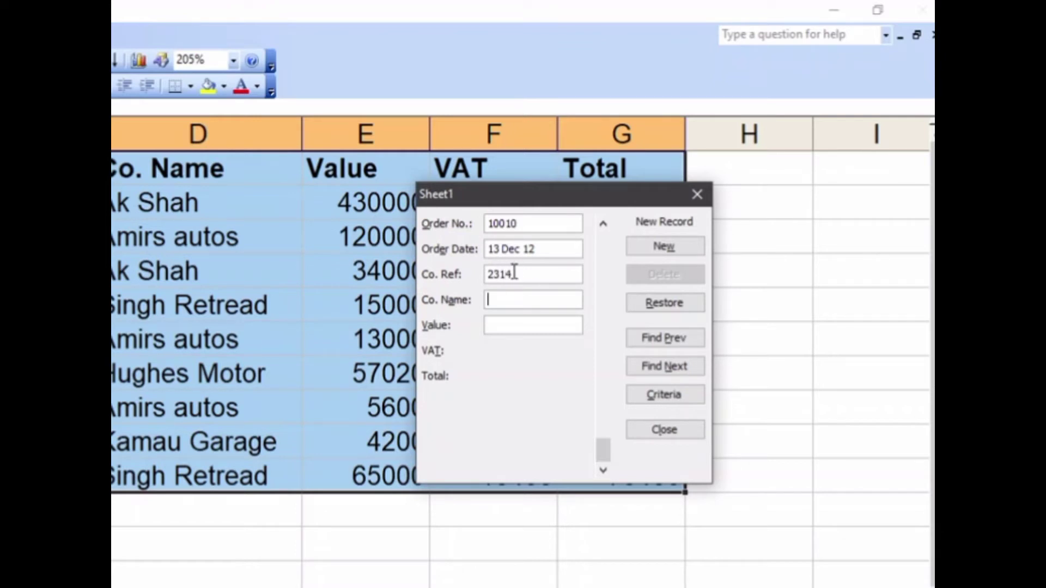
type("Patel Garage")
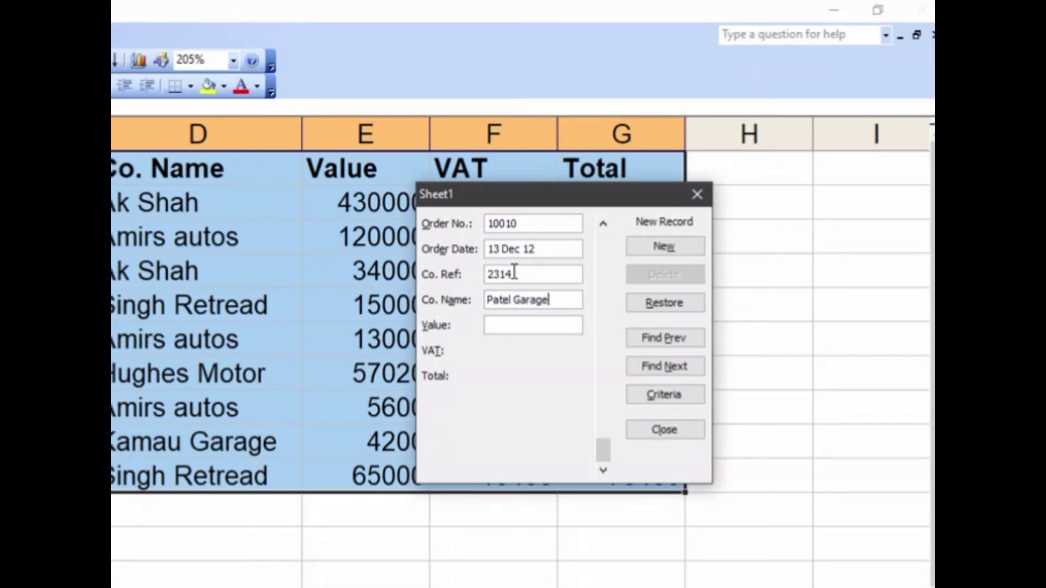
left_click(550, 325)
type("34452")
left_click(660, 245)
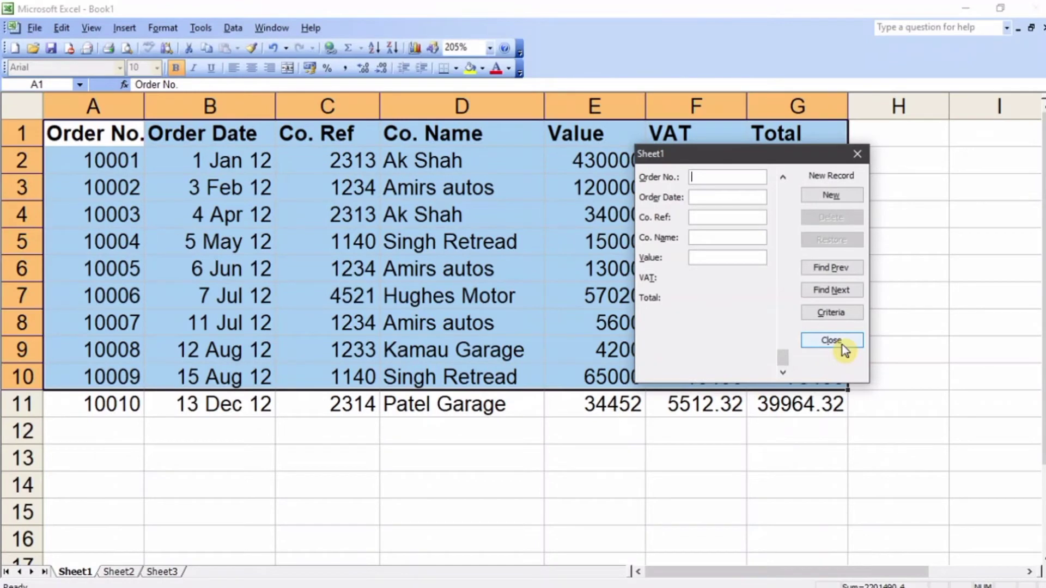
left_click(842, 345)
Step: Inspect the Value and VAT cells of the new Patel Garage record in row 11
left_click(584, 420)
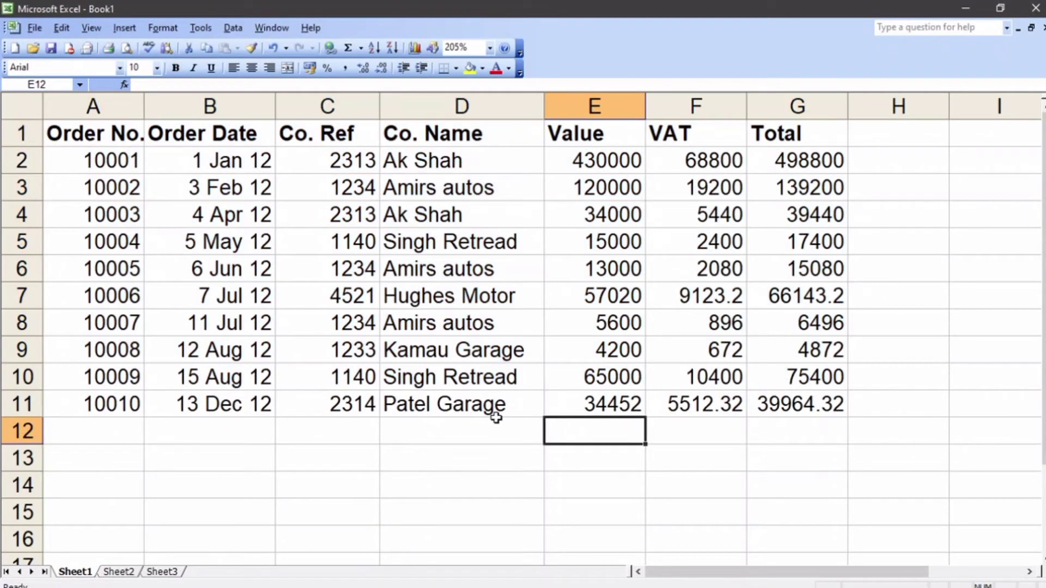
left_click(611, 403)
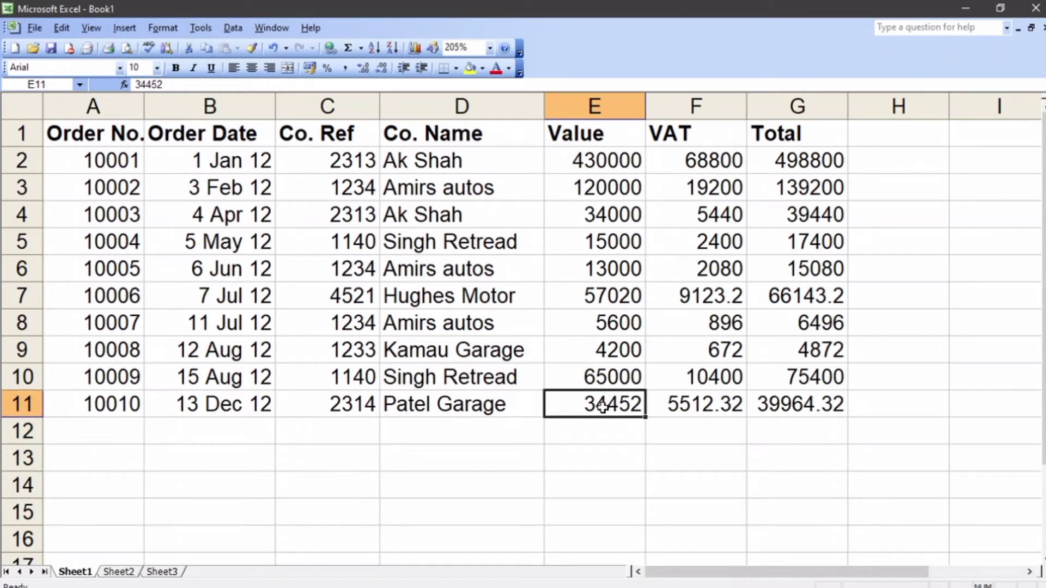
left_click(681, 403)
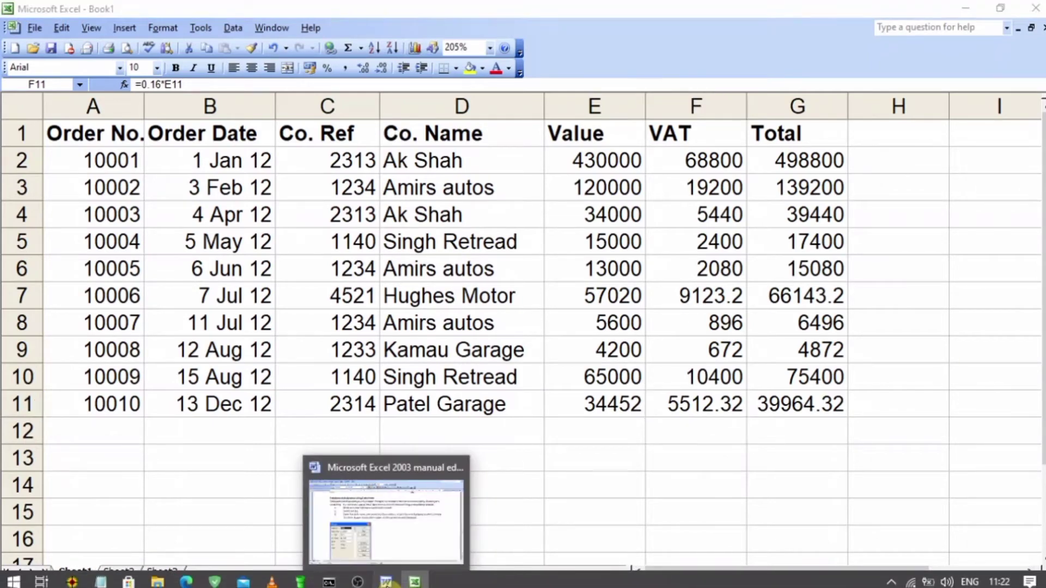
Step: Switch to the manual in Word and look up the section on adding subtotals to a database
left_click(387, 582)
scroll(430, 463, "down", 10)
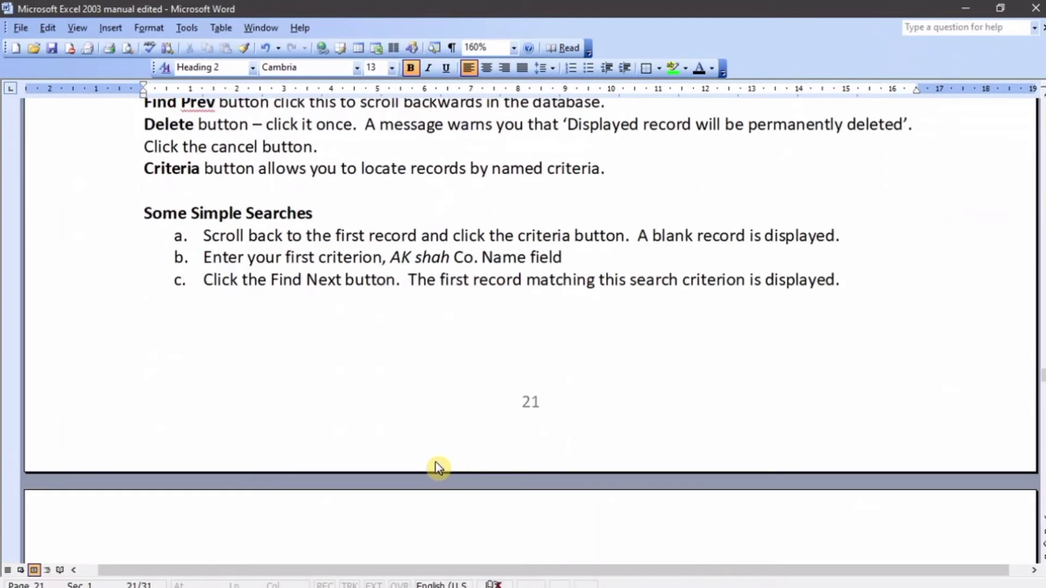
scroll(438, 468, "down", 7)
scroll(436, 464, "down", 3)
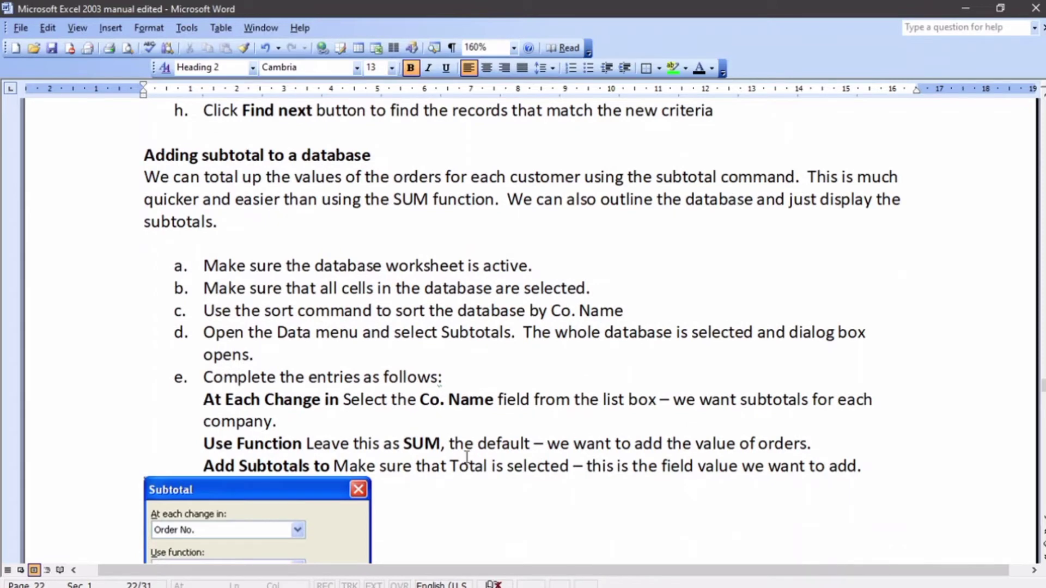
Step: Return to Excel and select the whole orders database, A1:G11, including the header row
key("alt+Tab")
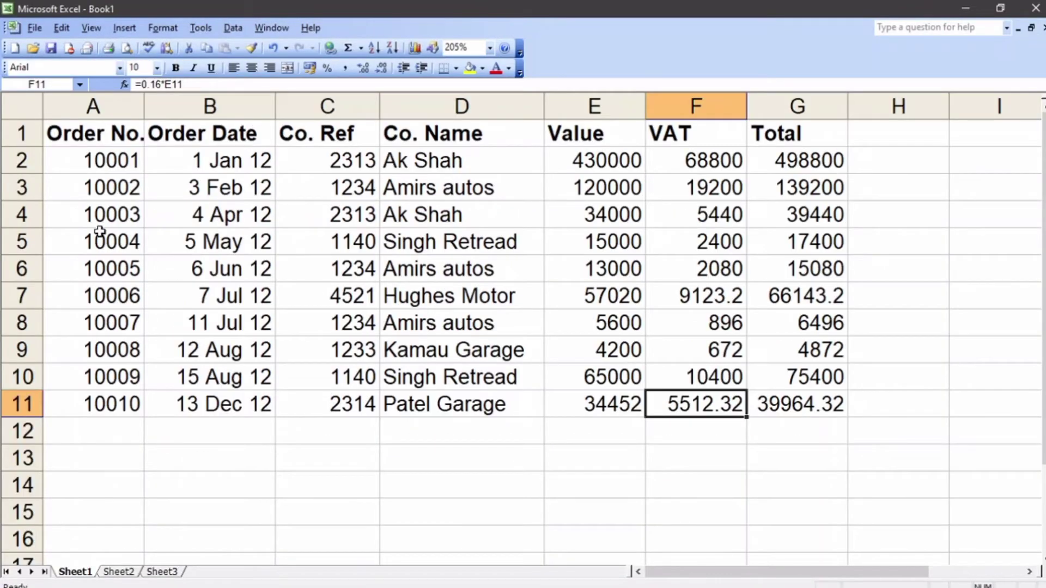
left_click_drag(81, 139, 770, 397)
left_click(233, 28)
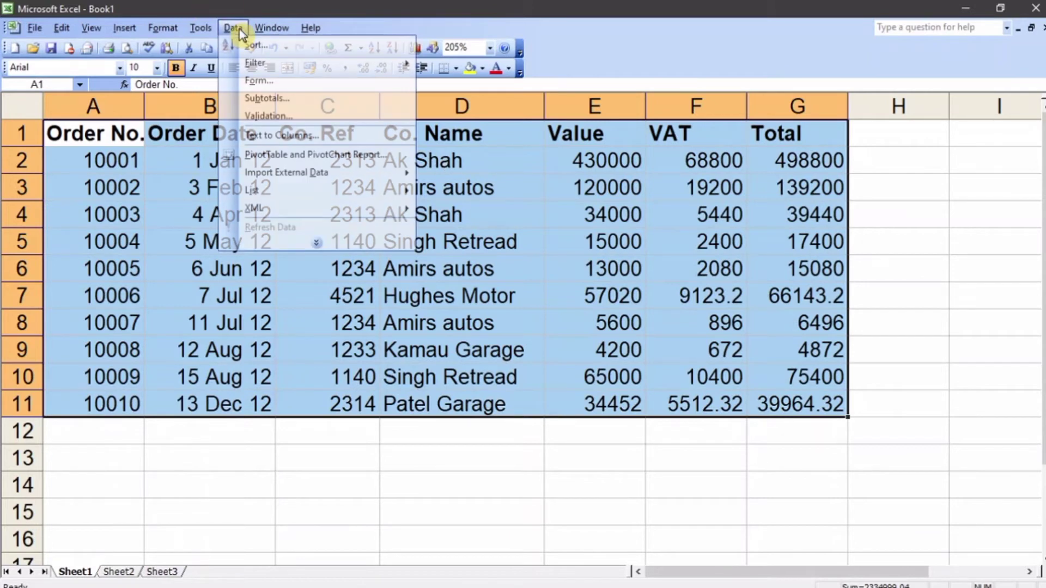
left_click(288, 99)
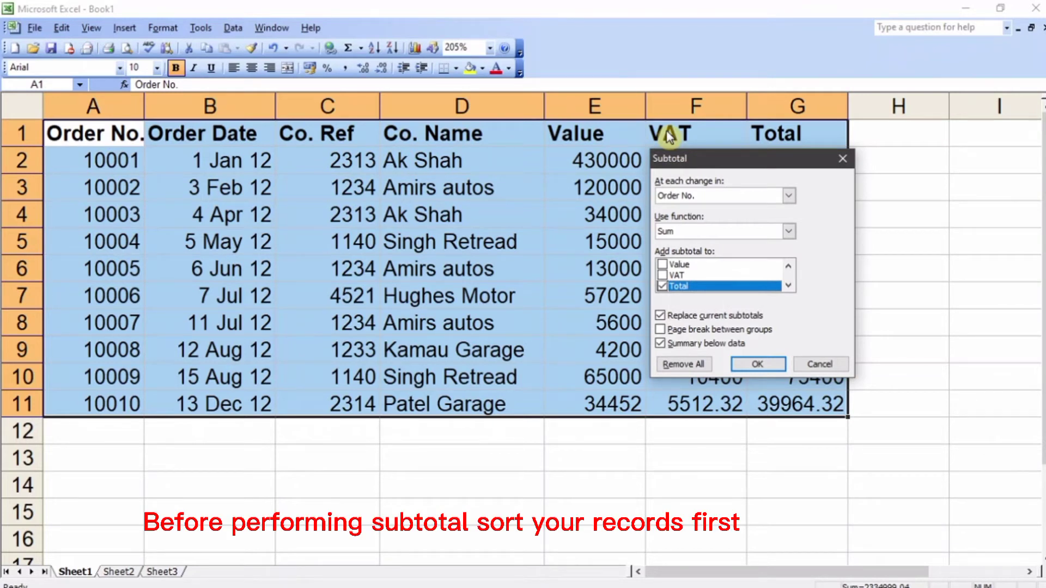
key("Escape")
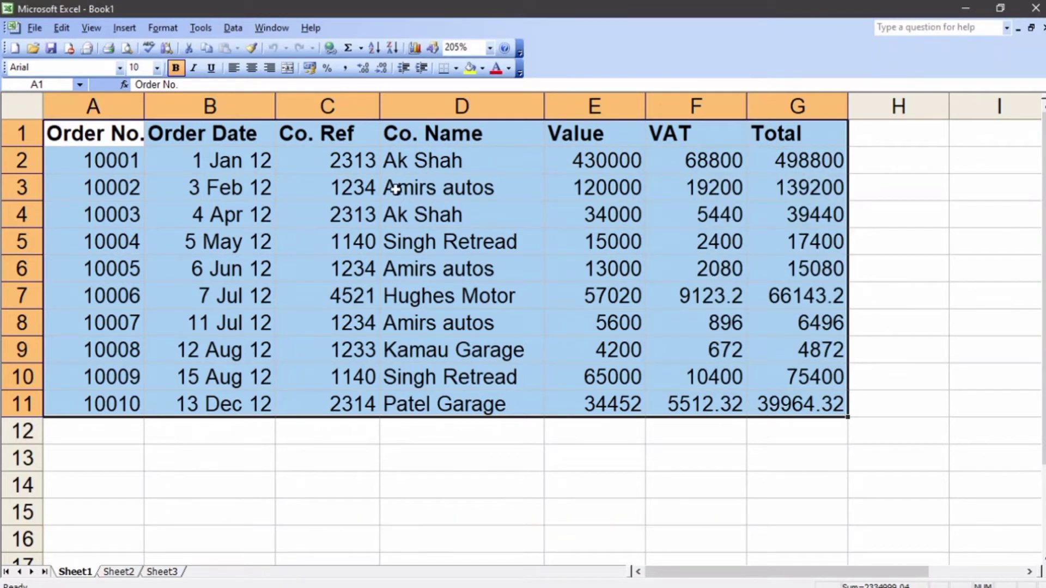
Step: Sort the orders database by Co. Name in ascending order, treating the first row as a header
left_click(232, 29)
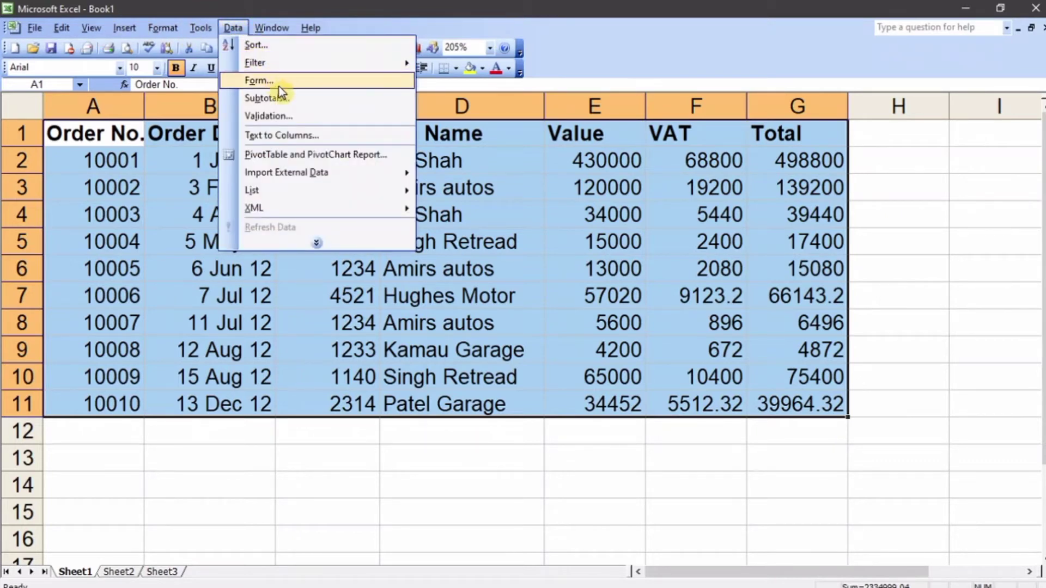
left_click(280, 45)
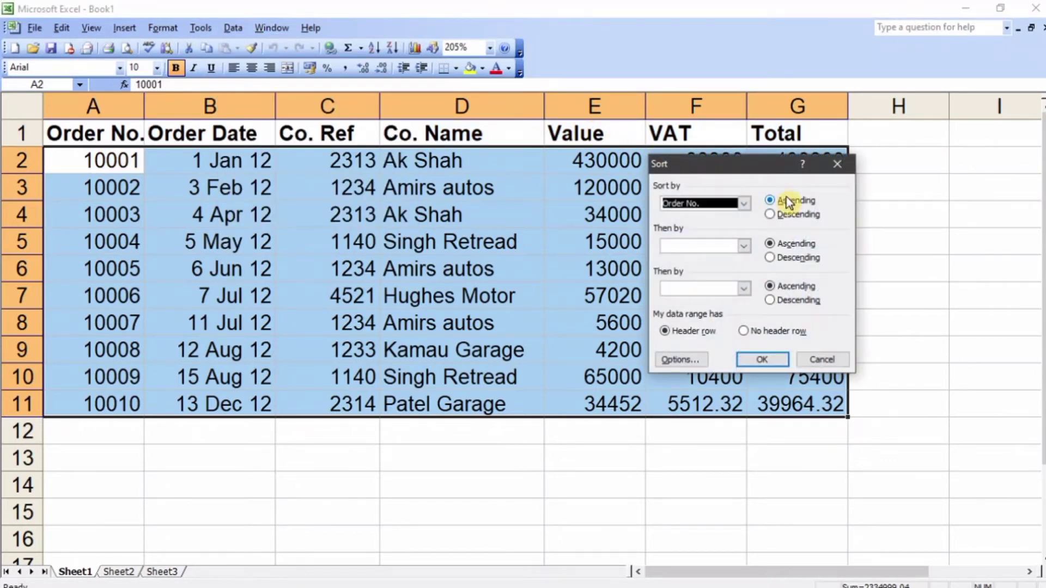
left_click(744, 203)
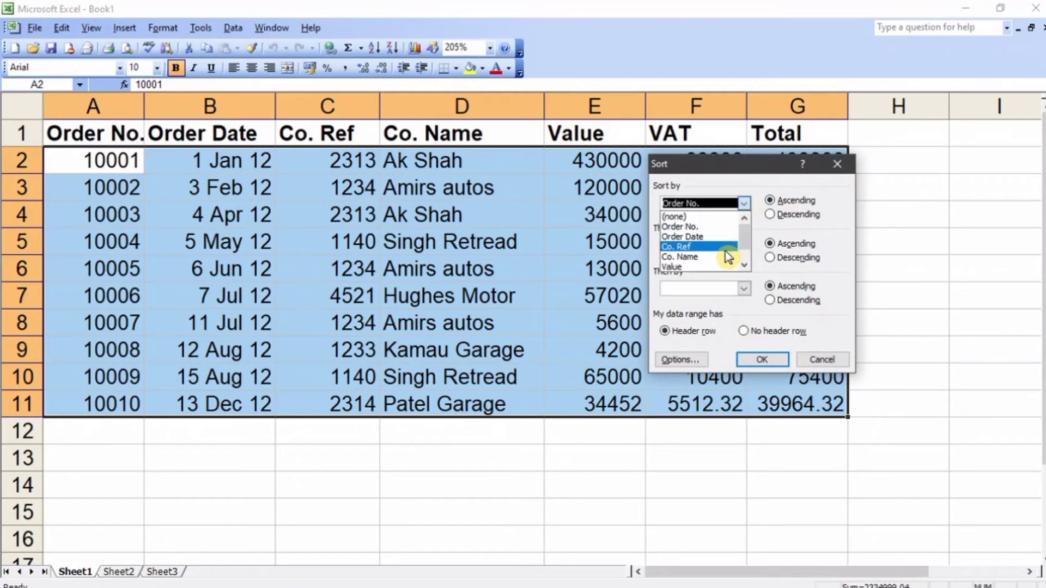
left_click(728, 257)
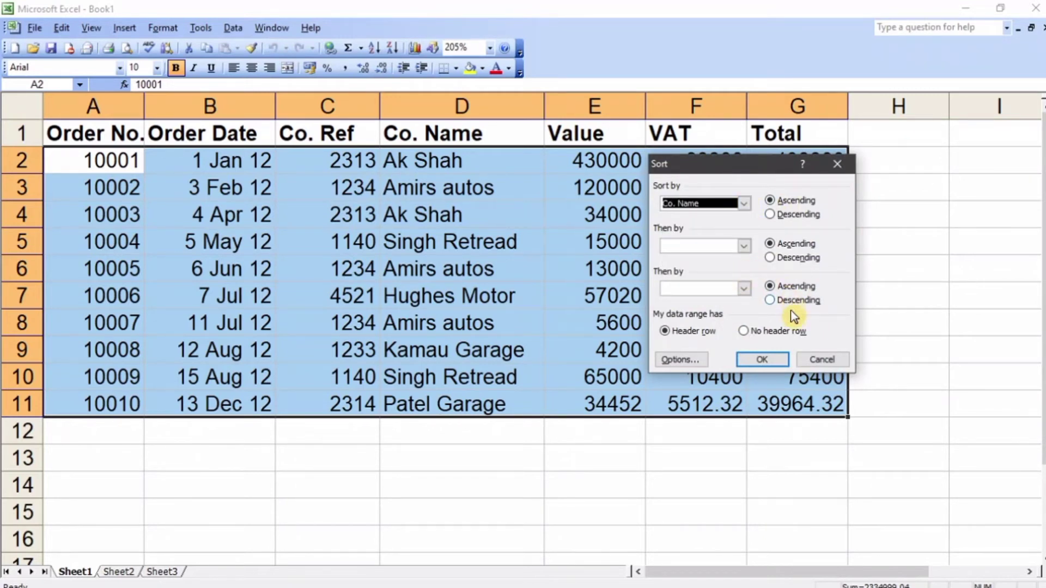
left_click(776, 359)
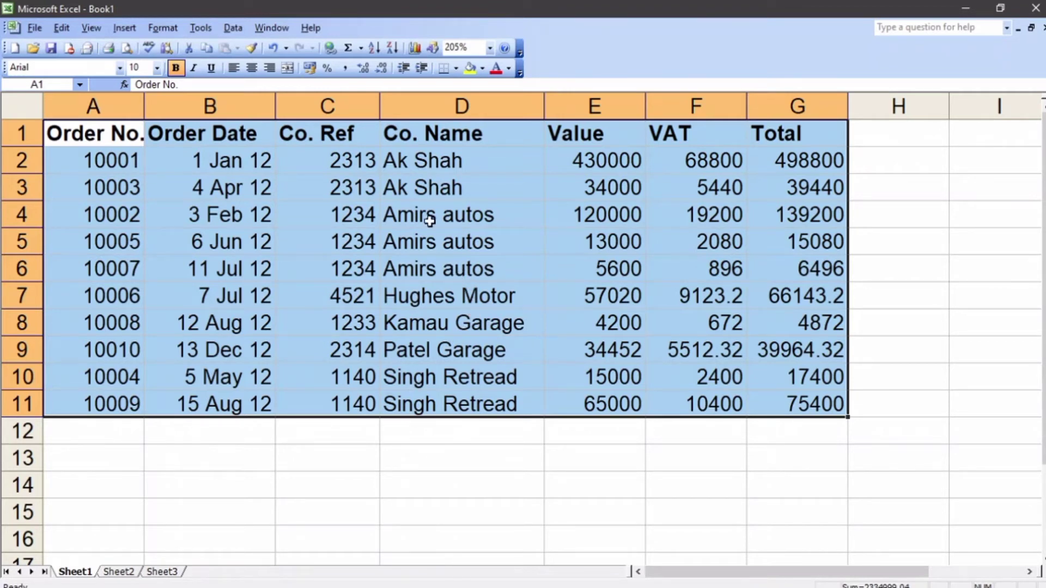
Step: Examine how the sorted records are grouped by company in the Co. Name column
left_click(441, 164)
left_click_drag(442, 167, 438, 270)
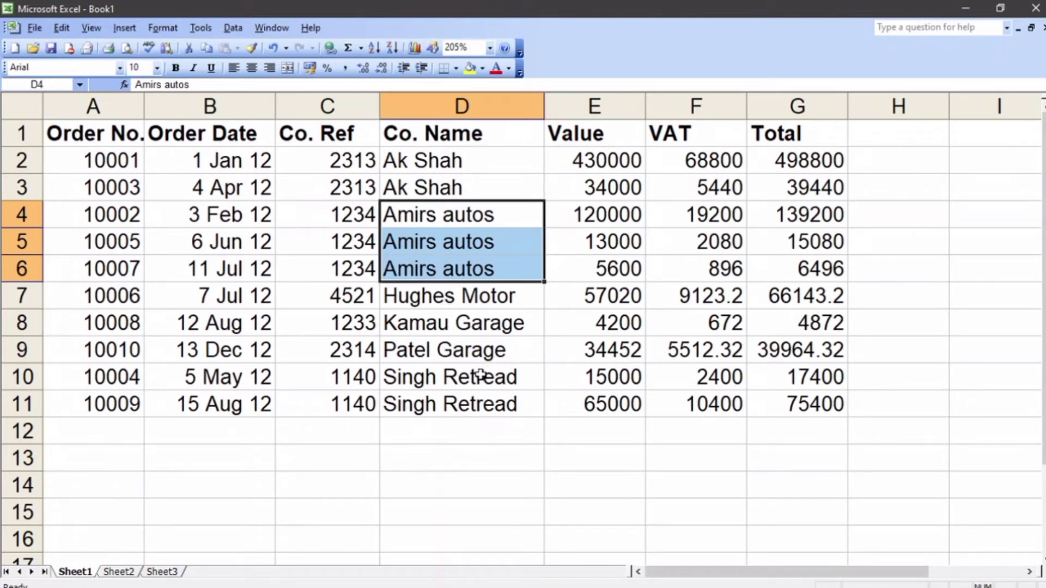
left_click_drag(479, 376, 480, 397)
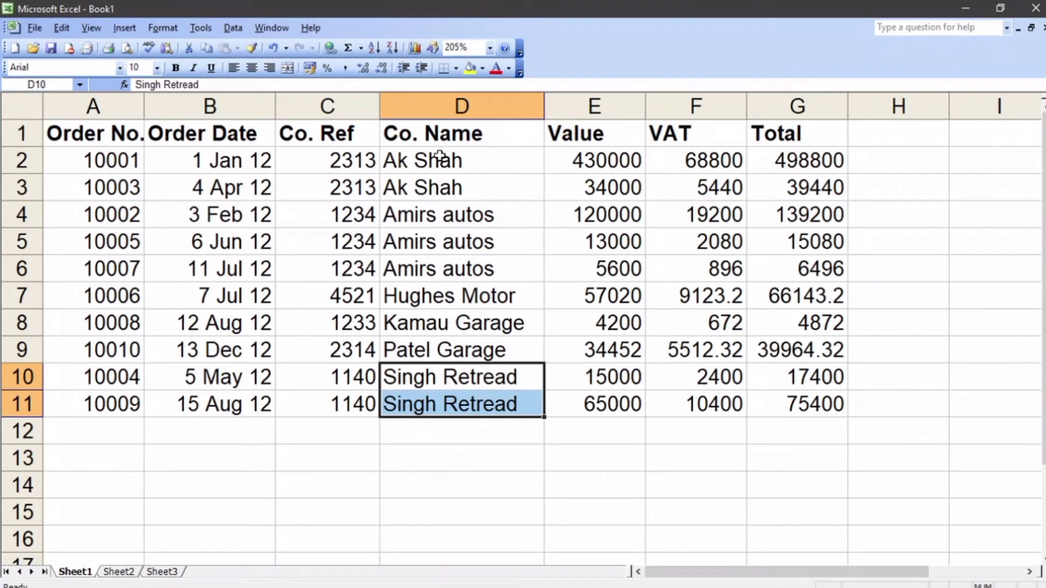
left_click(451, 143)
left_click_drag(451, 143, 406, 279)
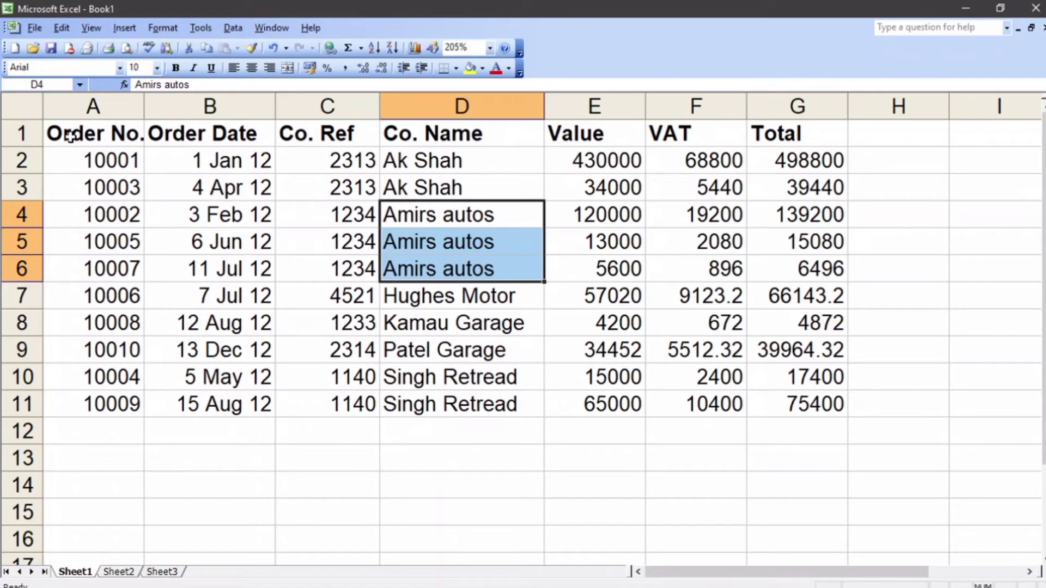
Step: Add Sum subtotals of the Total column to the range A1:G11 at each change in Co. Name
left_click_drag(71, 136, 776, 415)
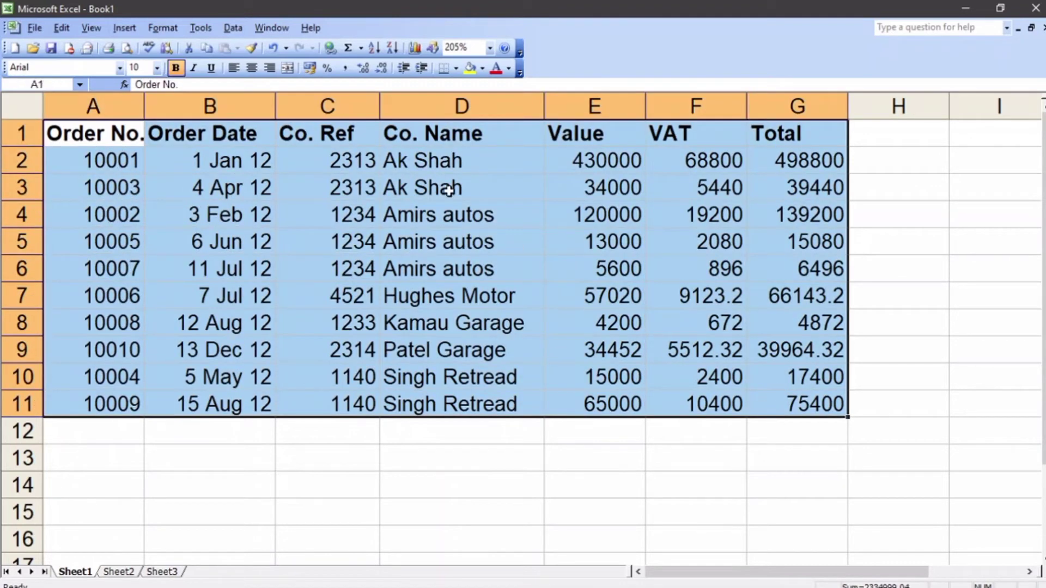
left_click(233, 27)
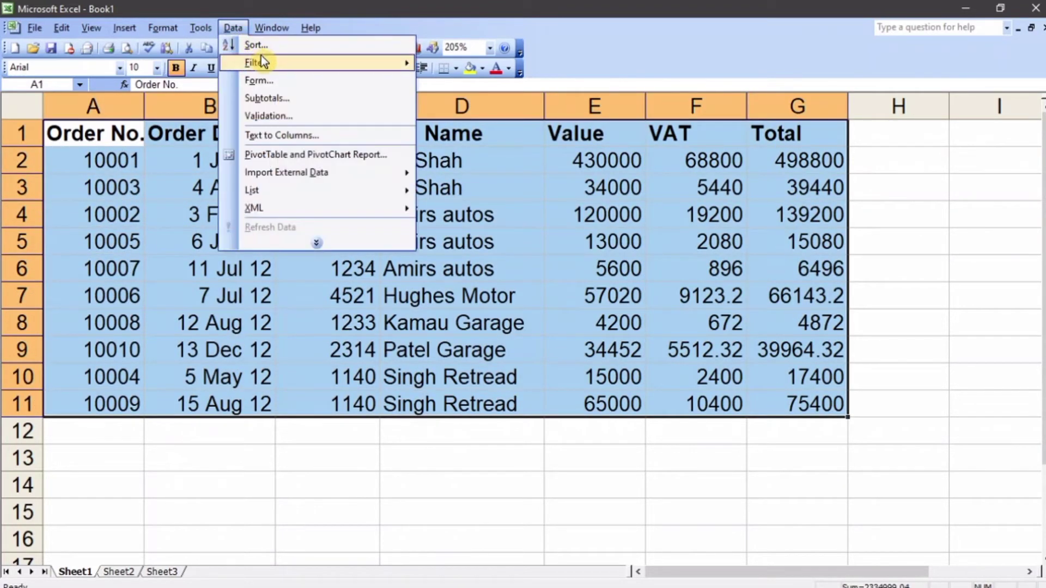
mouse_move(268, 70)
left_click(273, 99)
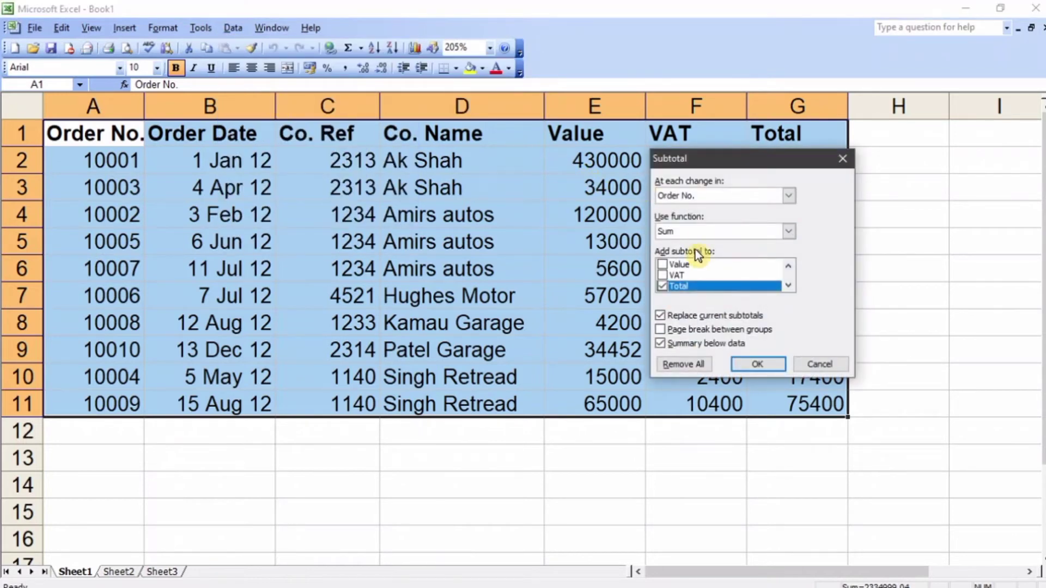
left_click(705, 194)
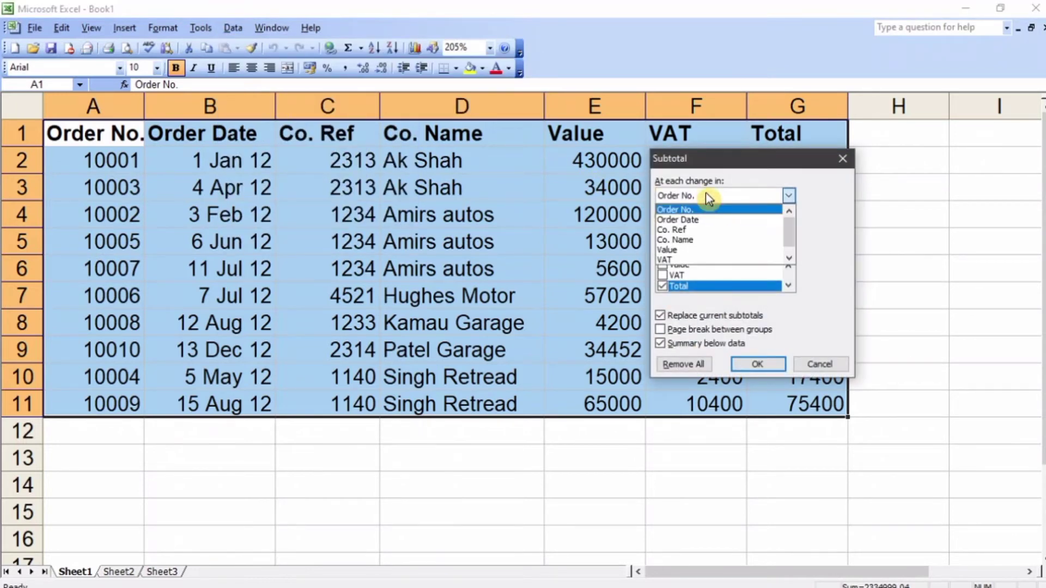
left_click(698, 243)
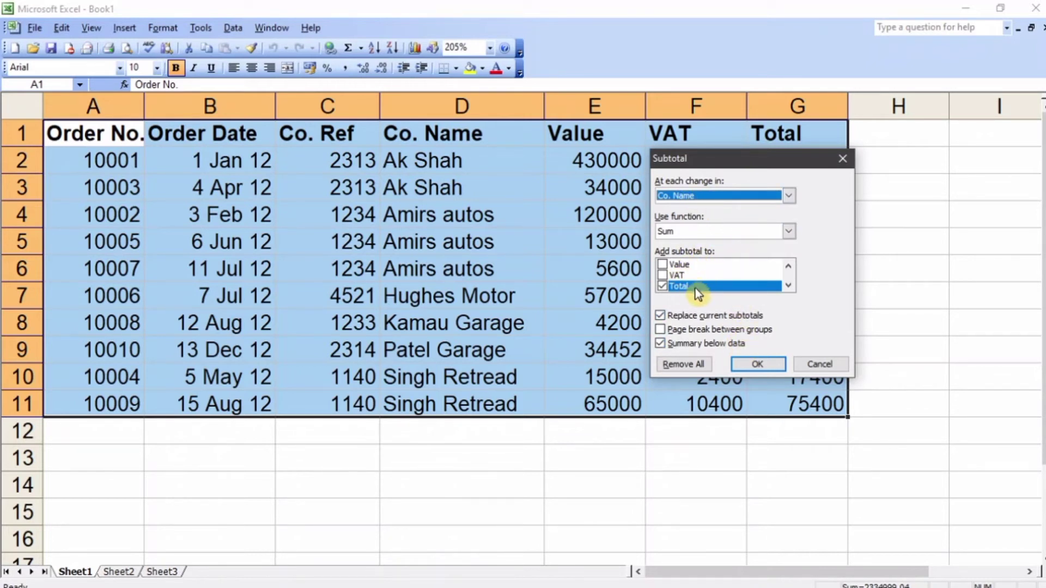
left_click(757, 364)
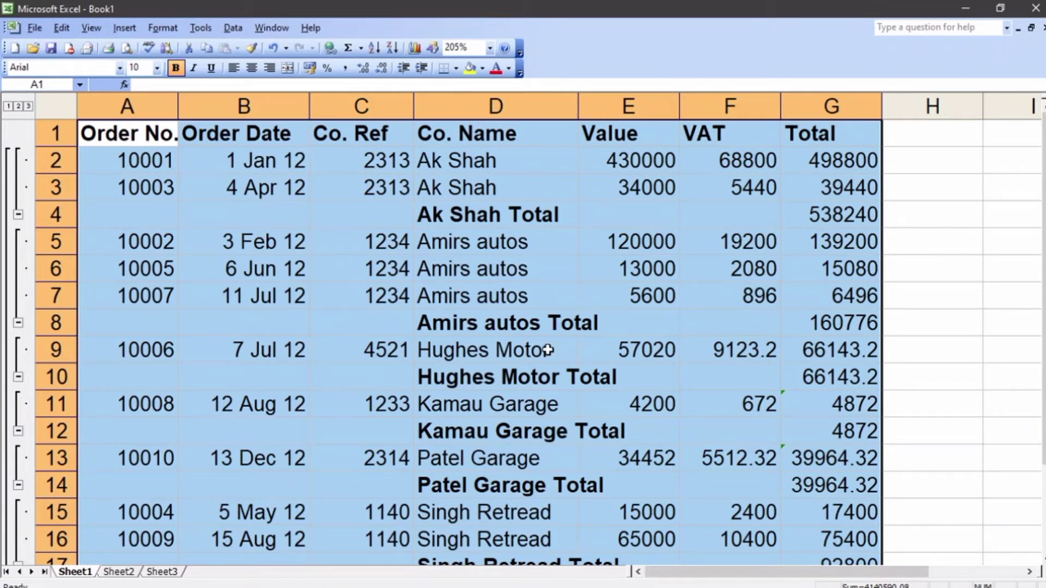
Step: Review the outline with only the grand total, with the company totals, and with all details expanded
scroll(551, 346, "down", 1)
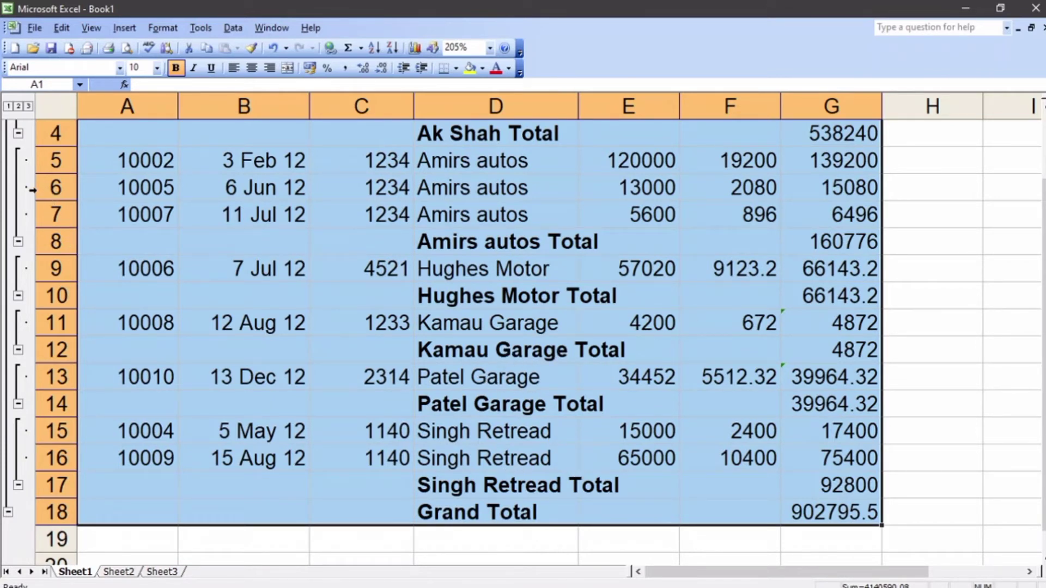
left_click(9, 106)
scroll(150, 168, "up", 1)
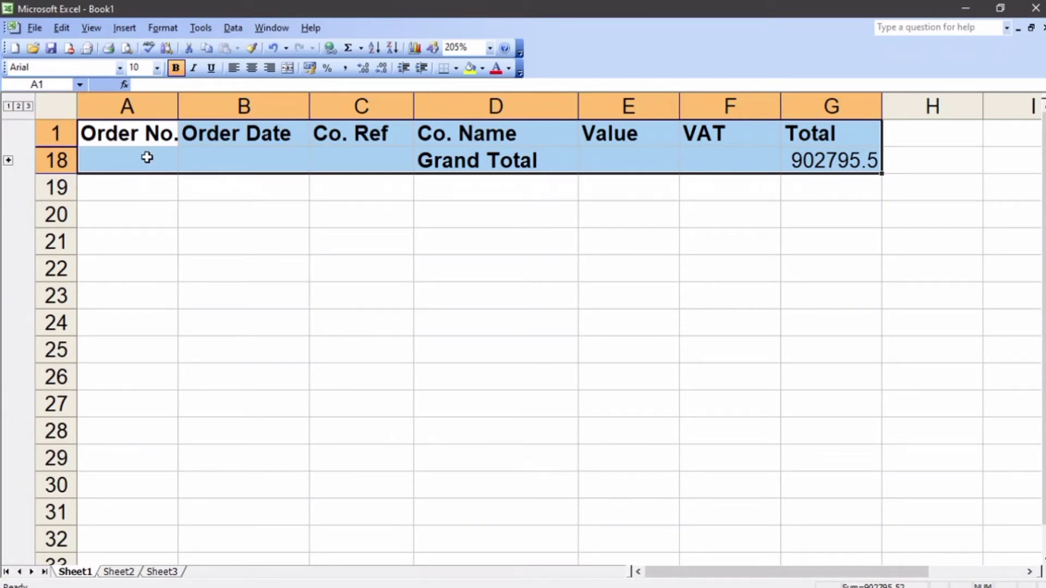
left_click(18, 106)
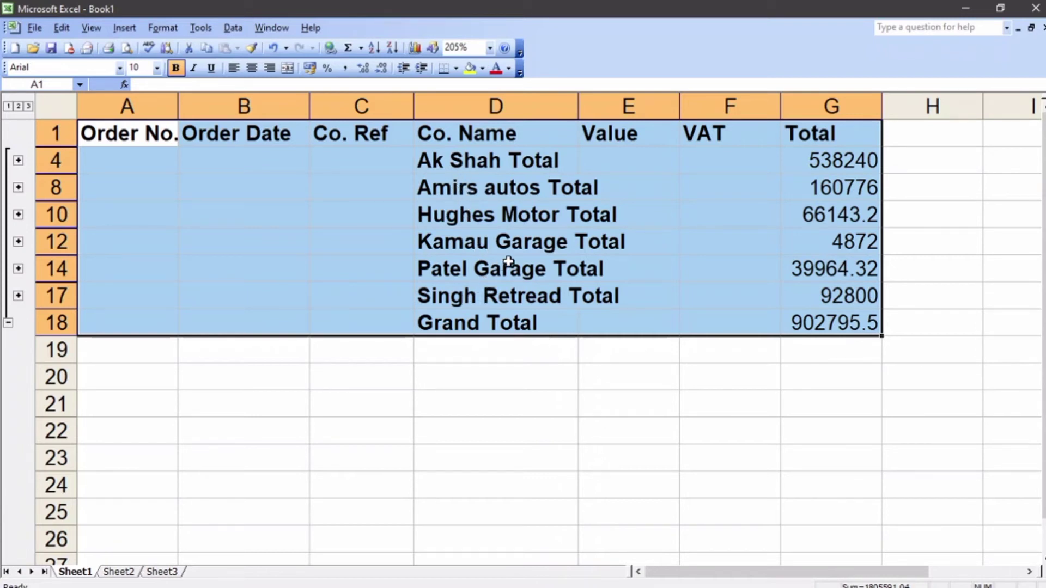
left_click(29, 107)
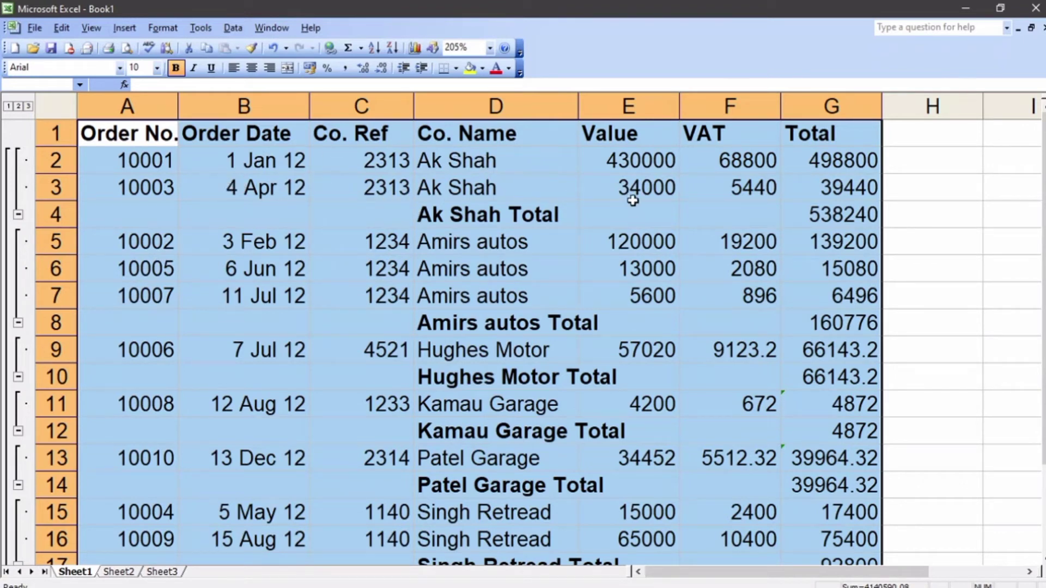
Step: Inspect the subtotal formulas in G4 and G8 and look over the remaining company totals
left_click(822, 216)
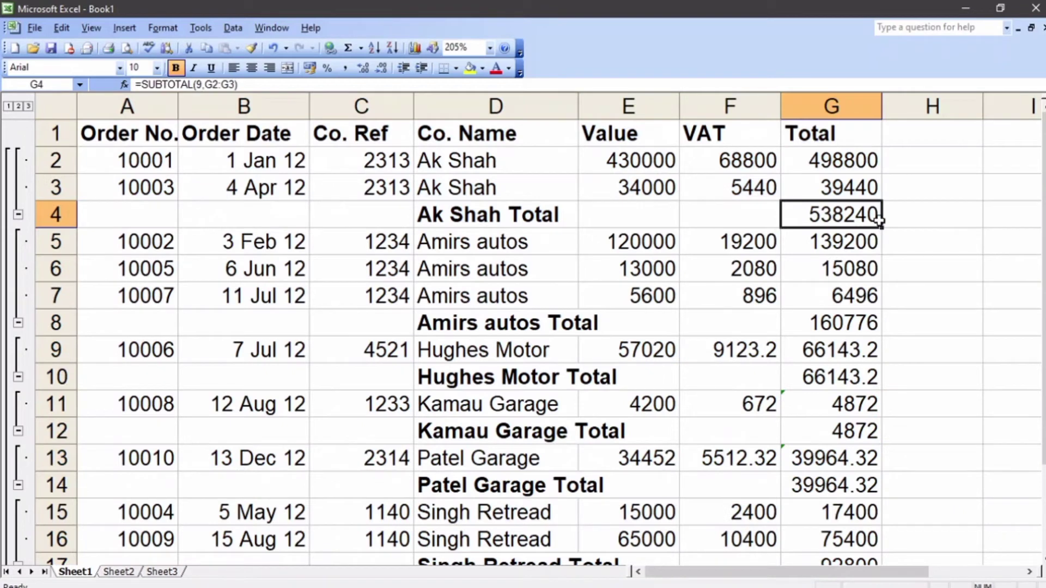
left_click(846, 321)
scroll(844, 319, "down", 1)
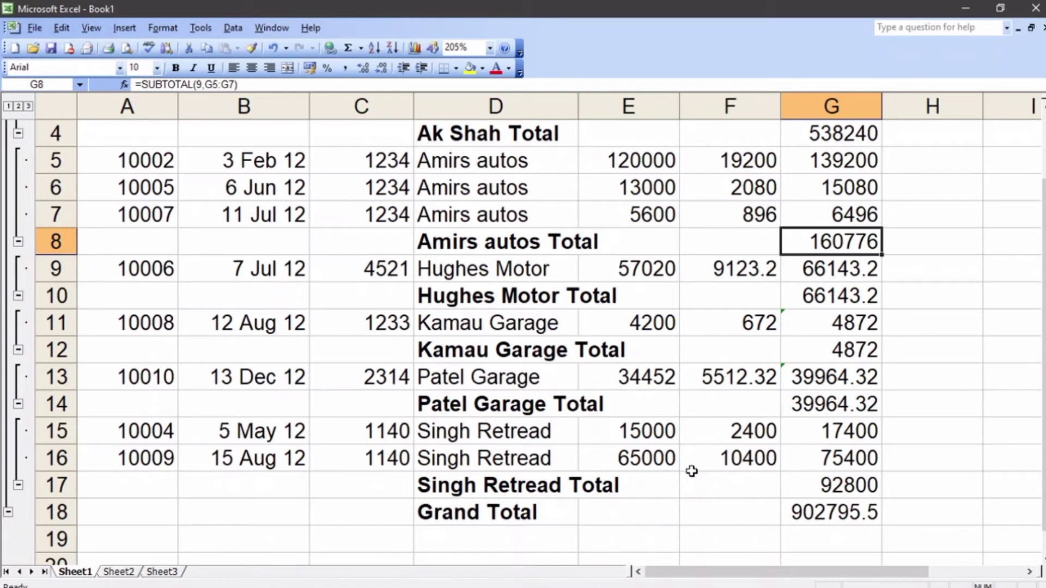
scroll(691, 472, "up", 1)
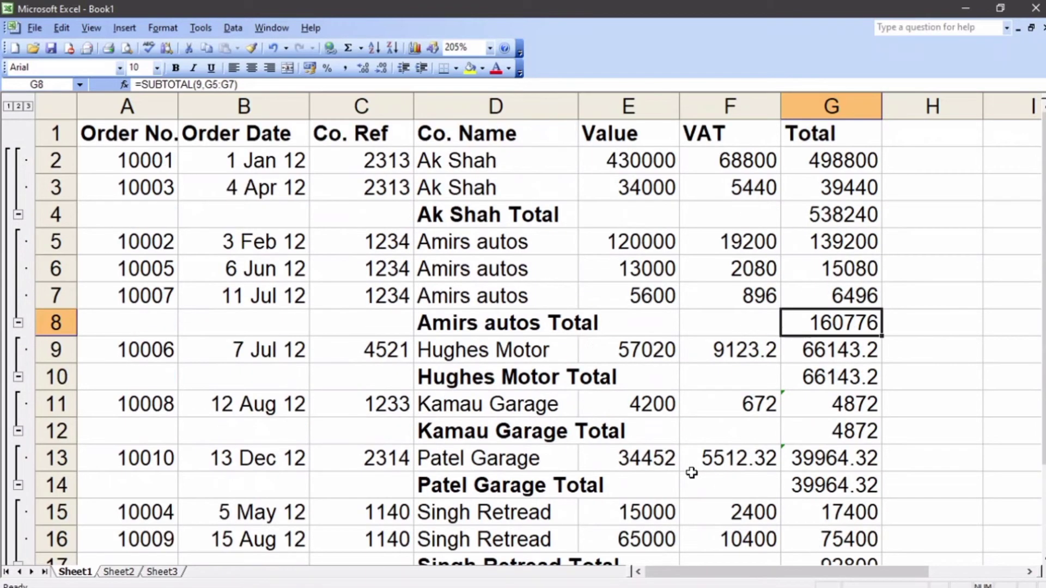
Step: Remove all subtotals from the orders database
key("alt+d")
key("b")
key("alt+r")
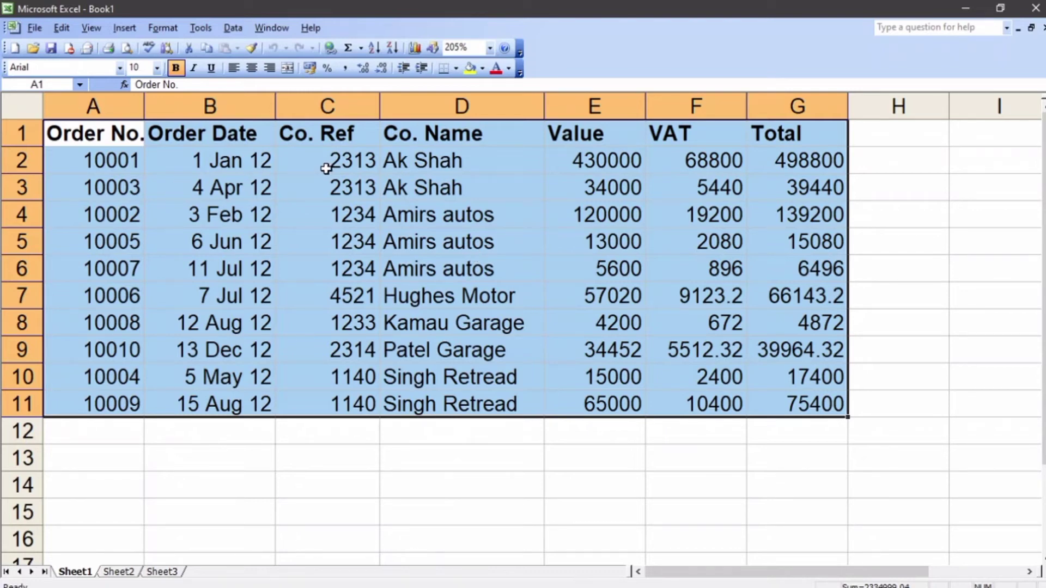
Step: Turn on AutoFilter for the header row of the orders database
left_click(229, 28)
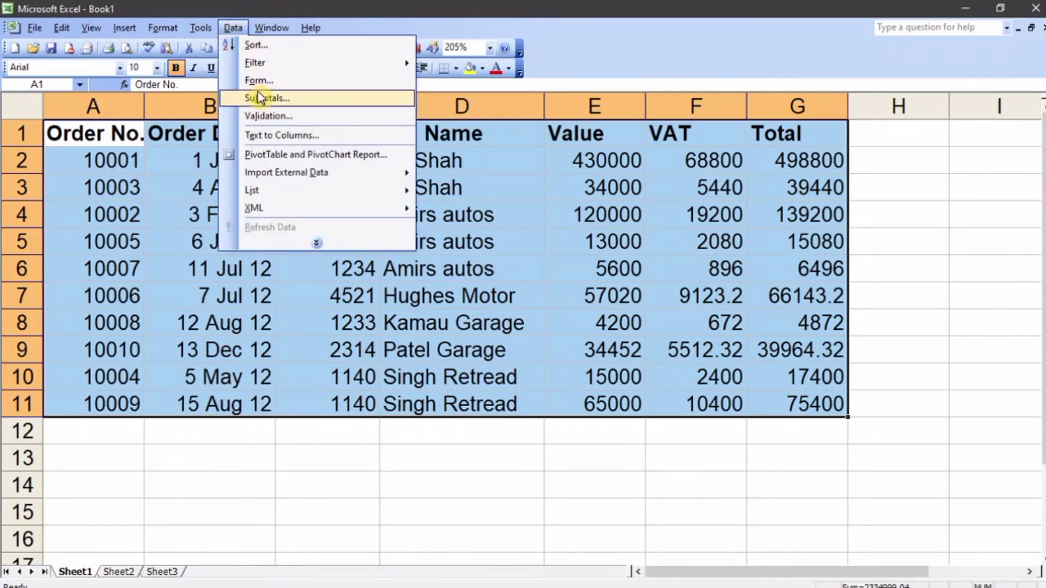
mouse_move(268, 65)
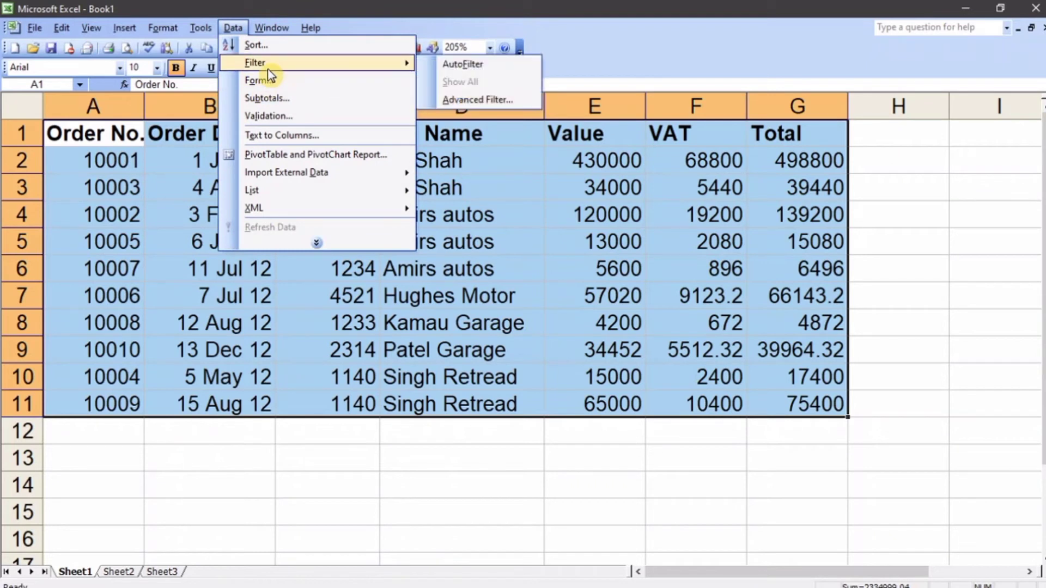
left_click(453, 64)
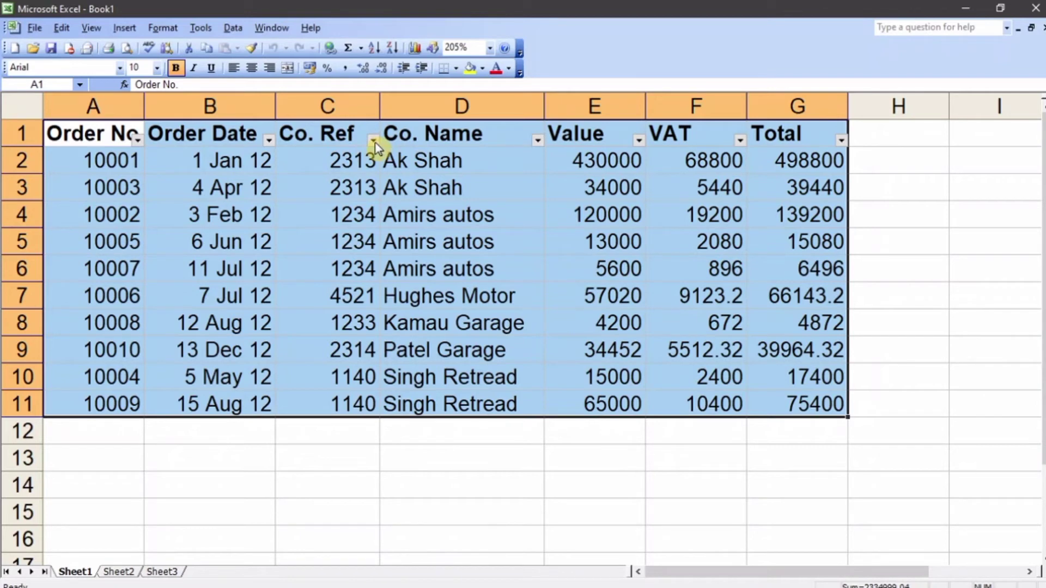
Step: Filter the Co. Name column for Amirs autos and for Kamau Garage, and restore the display of all records
left_click(540, 142)
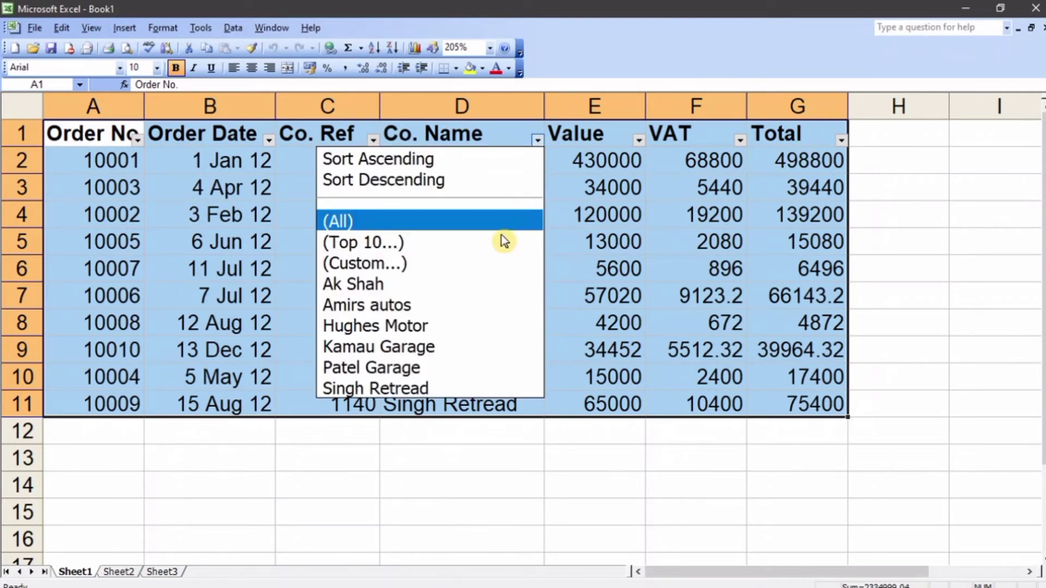
left_click(460, 307)
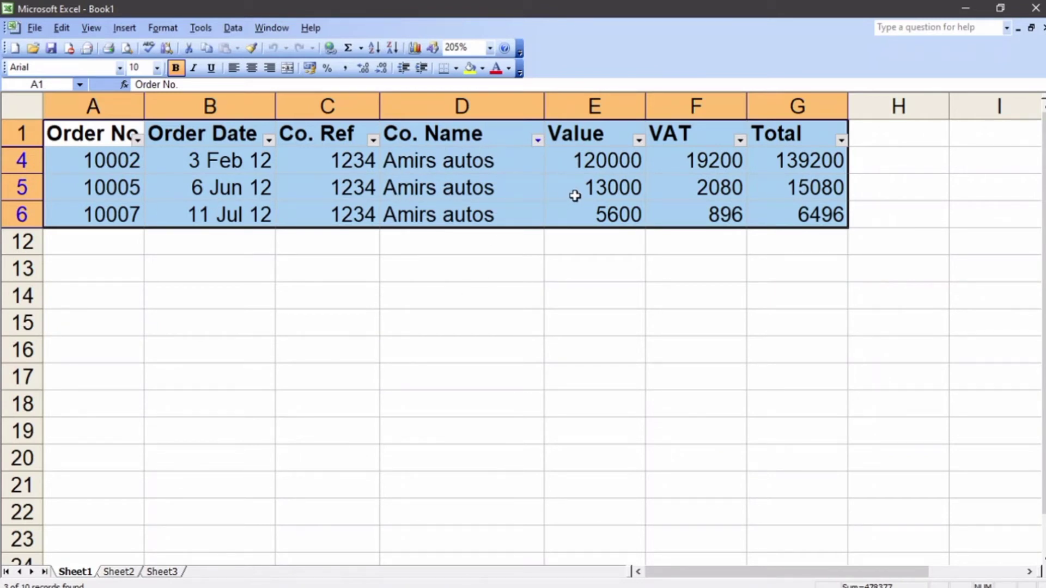
left_click(537, 140)
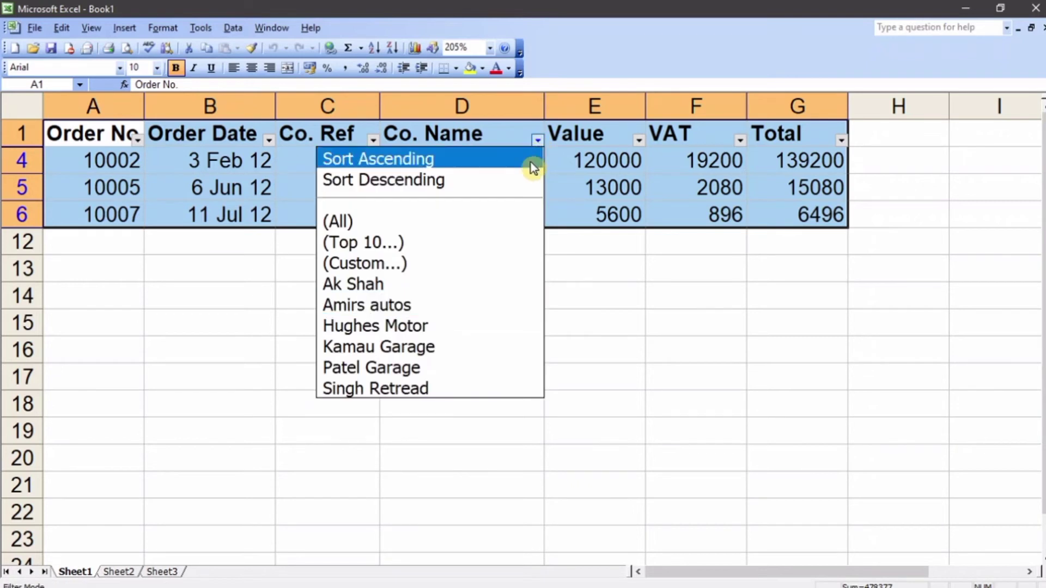
left_click(446, 346)
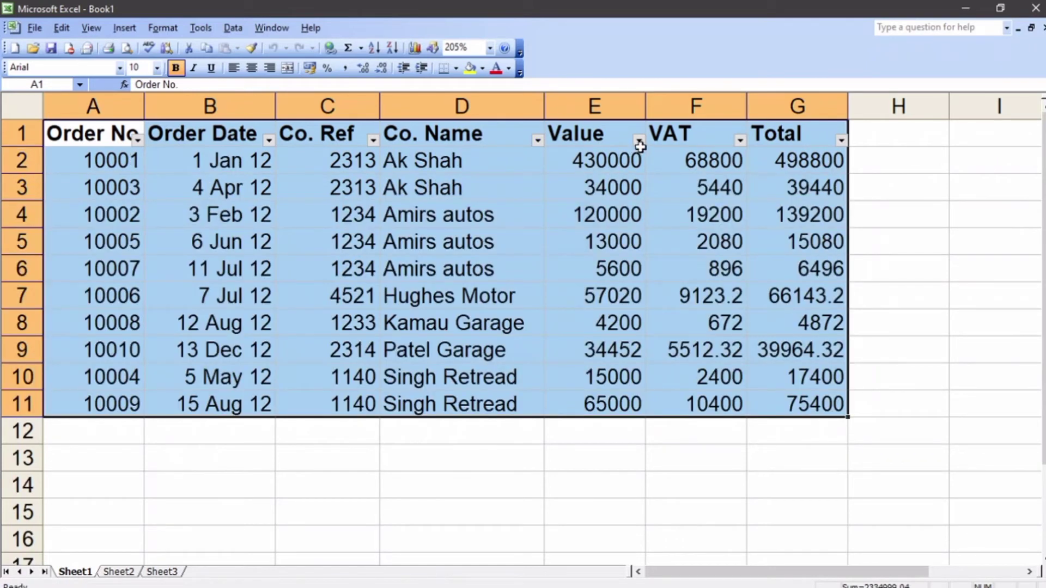
Step: Apply a custom filter to the Value column that shows rows greater than or equal to 50000
left_click(639, 142)
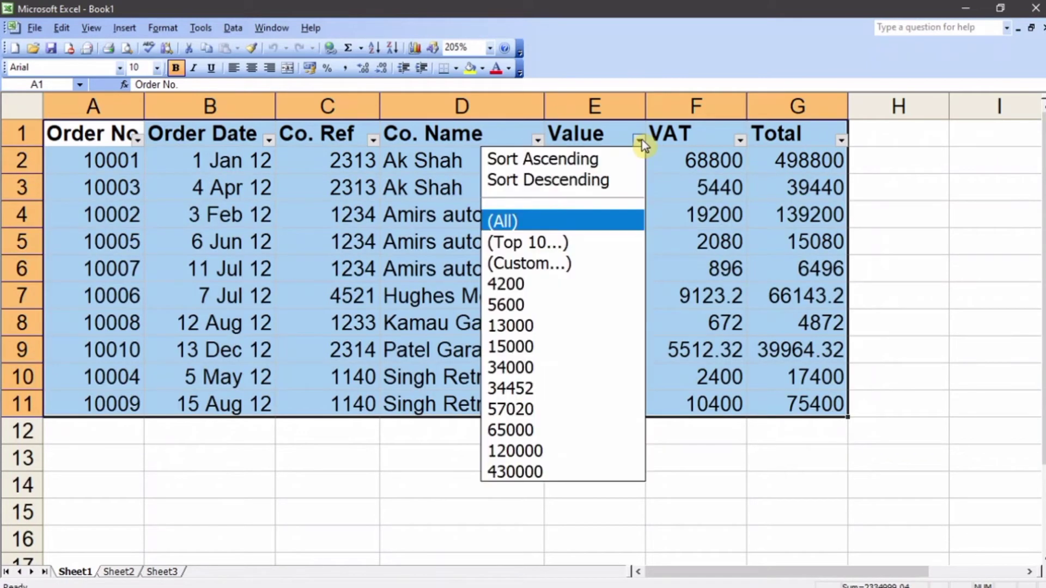
left_click(562, 264)
left_click(741, 228)
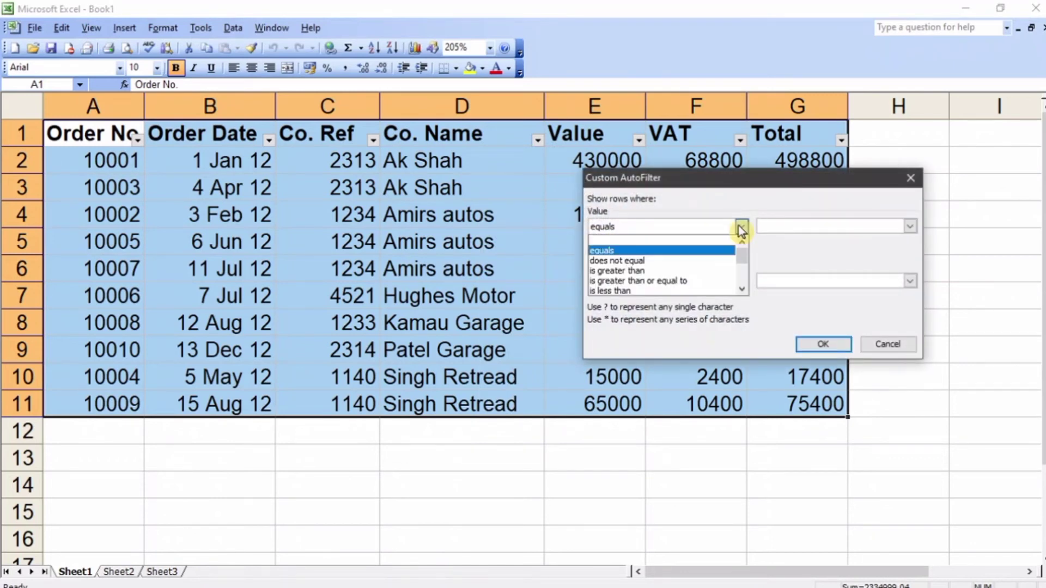
left_click_drag(755, 184, 540, 312)
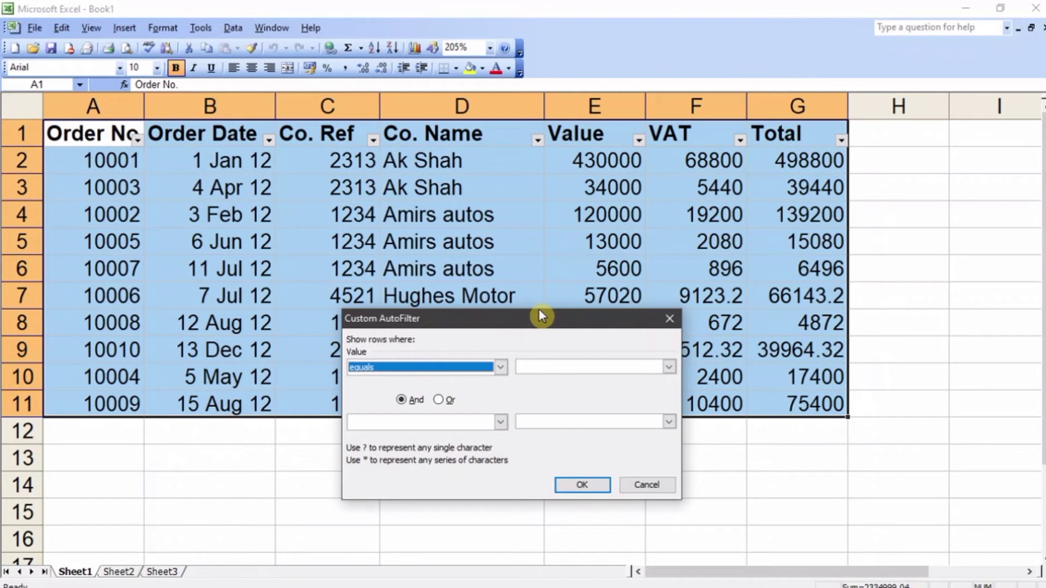
left_click_drag(552, 321, 445, 278)
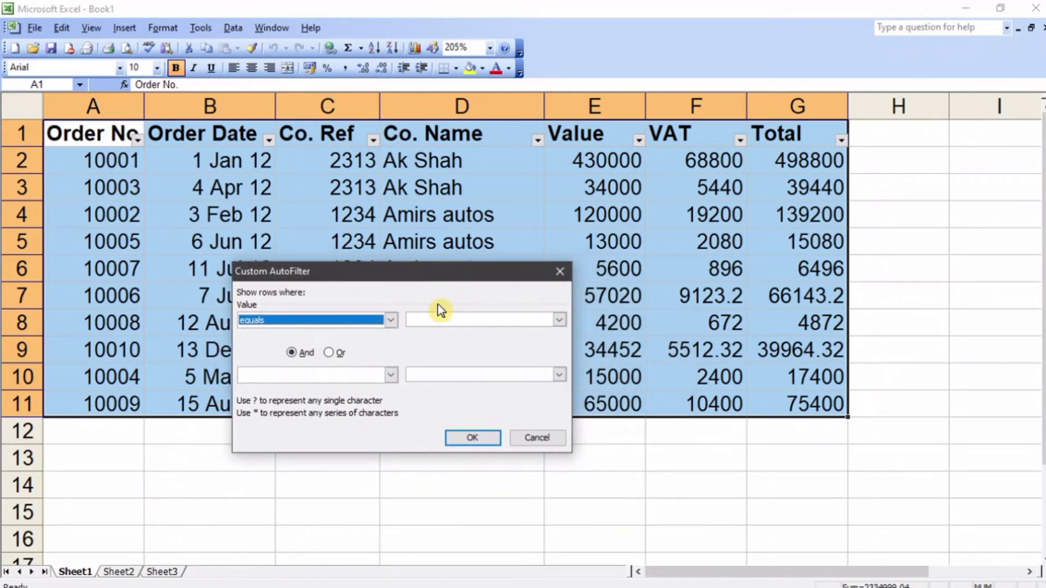
left_click(392, 321)
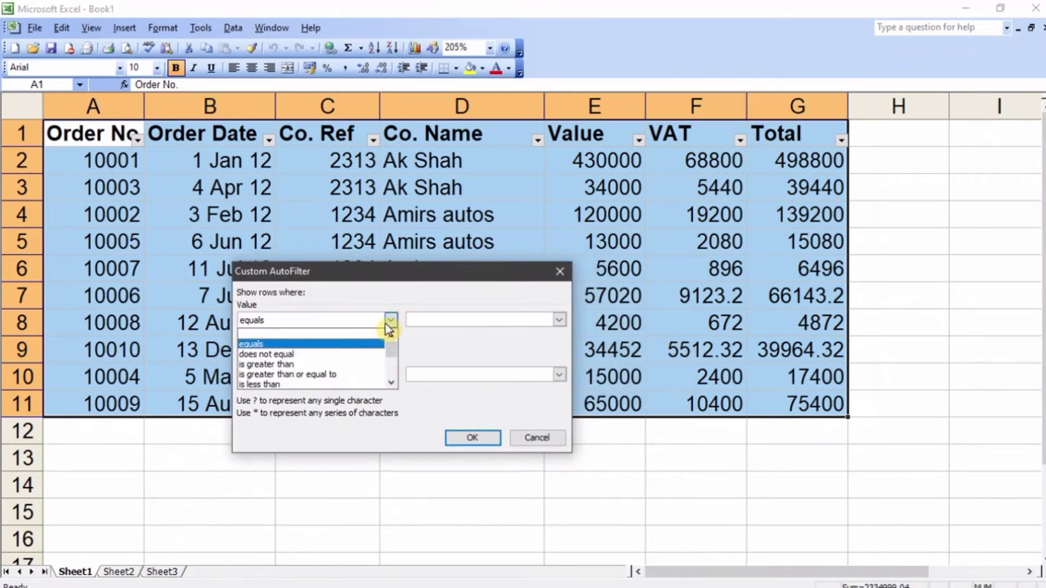
left_click(341, 374)
left_click(450, 320)
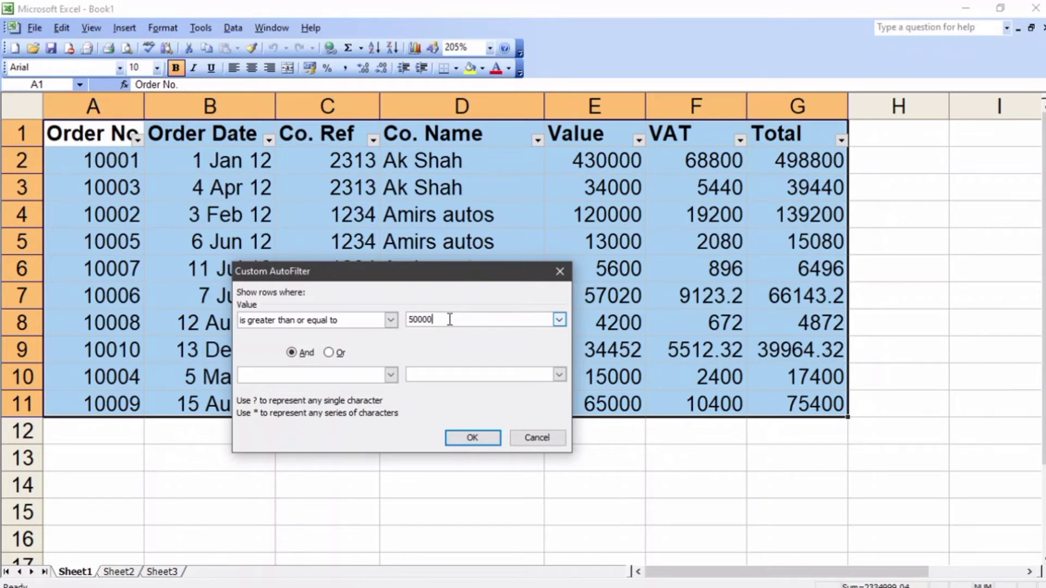
left_click(473, 437)
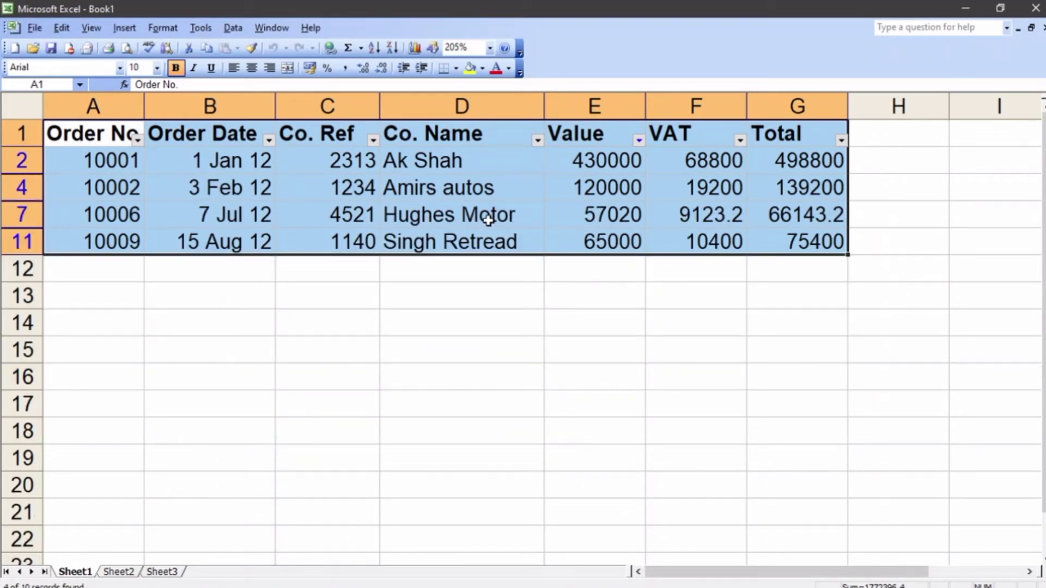
Step: Clear the Value column's filter so that all order records are shown
left_click(641, 136)
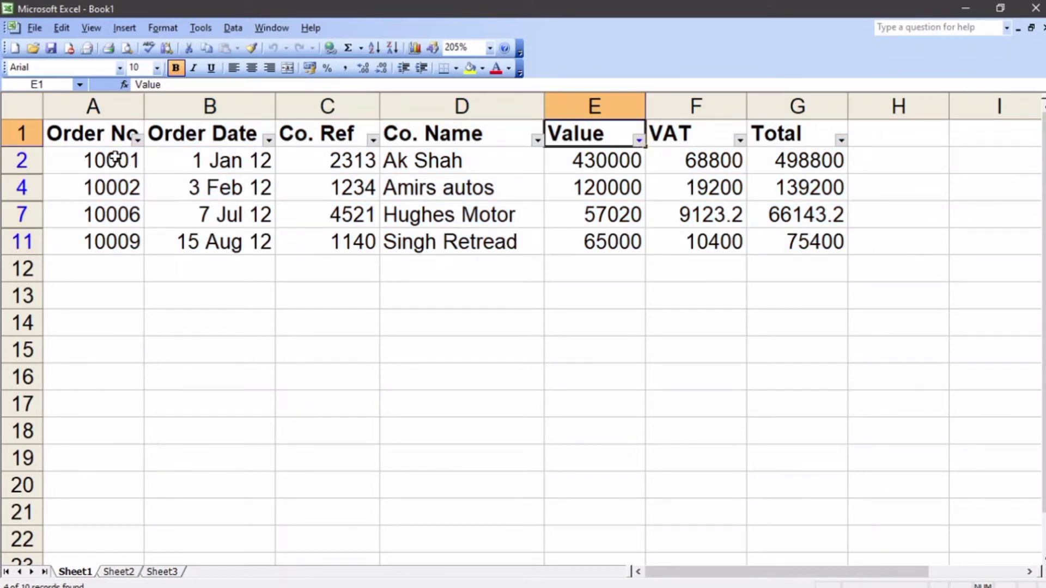
left_click(234, 28)
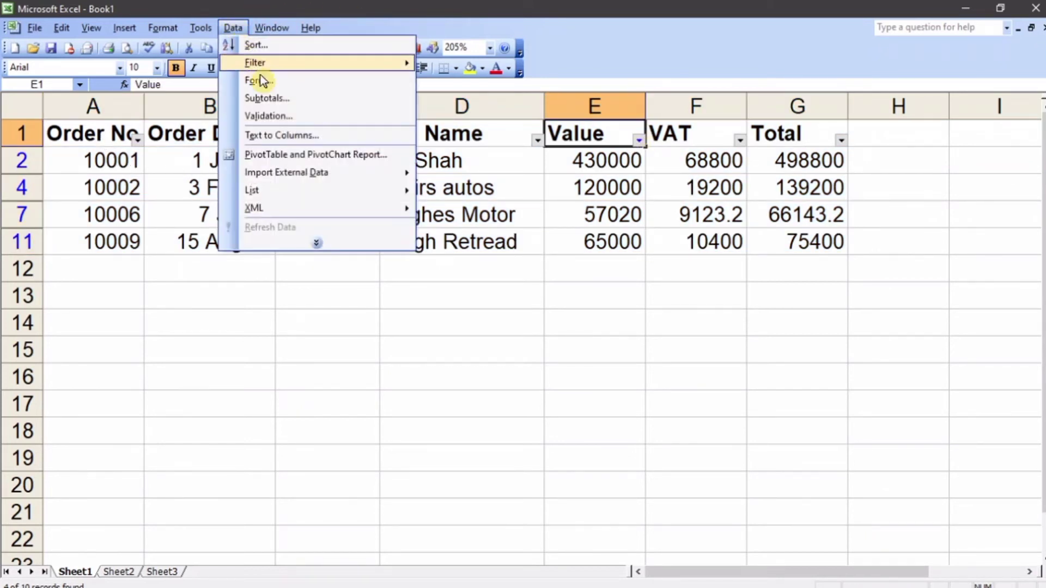
mouse_move(290, 67)
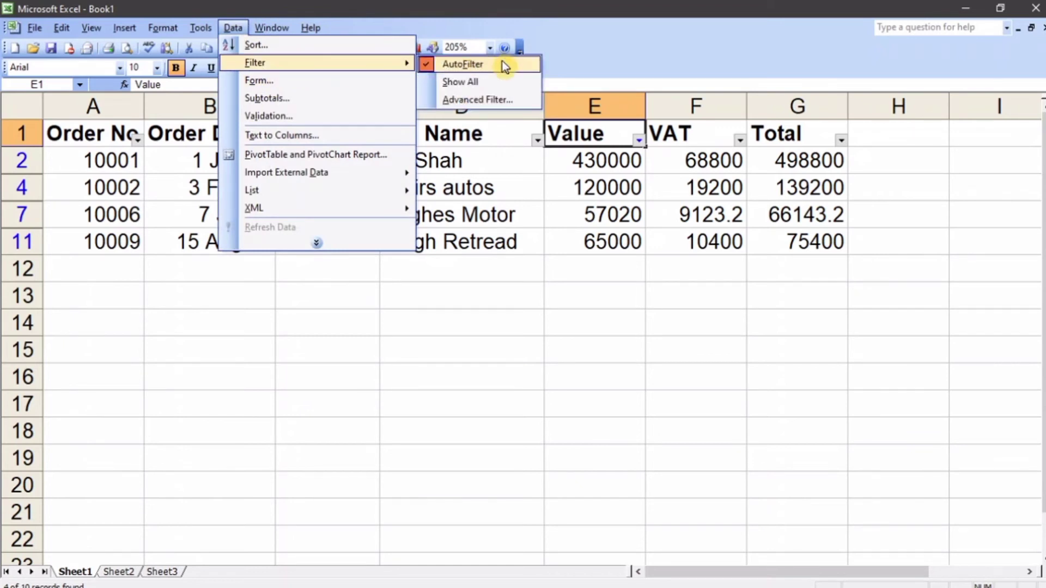
left_click(497, 81)
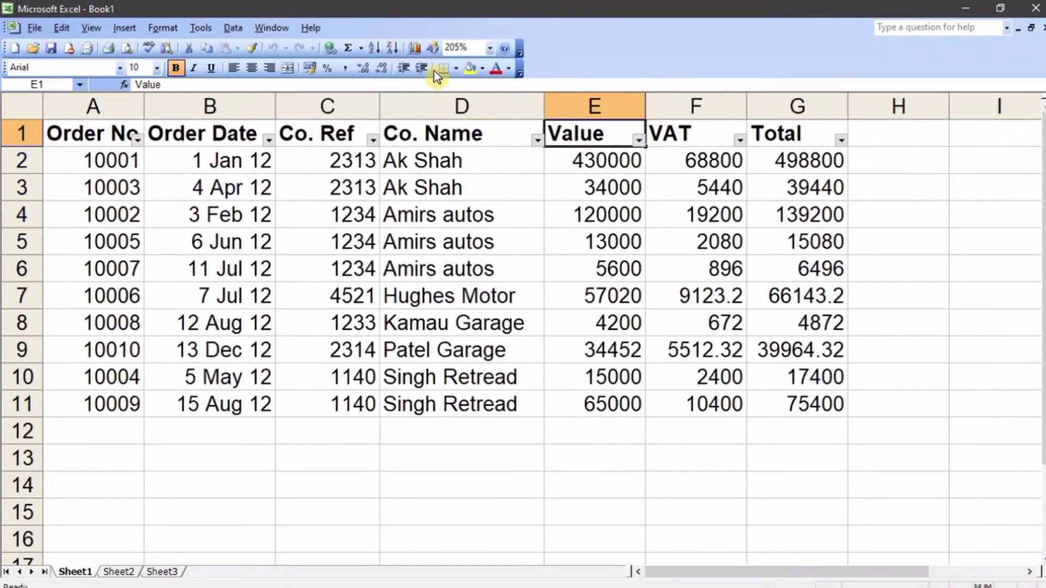
Step: Turn off AutoFilter for the orders database
left_click(231, 27)
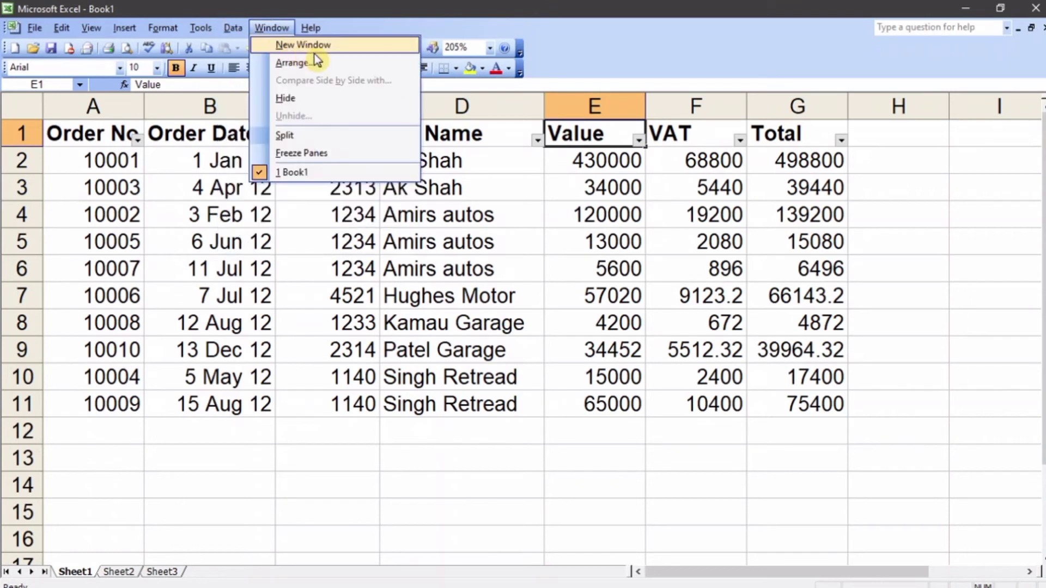
mouse_move(357, 64)
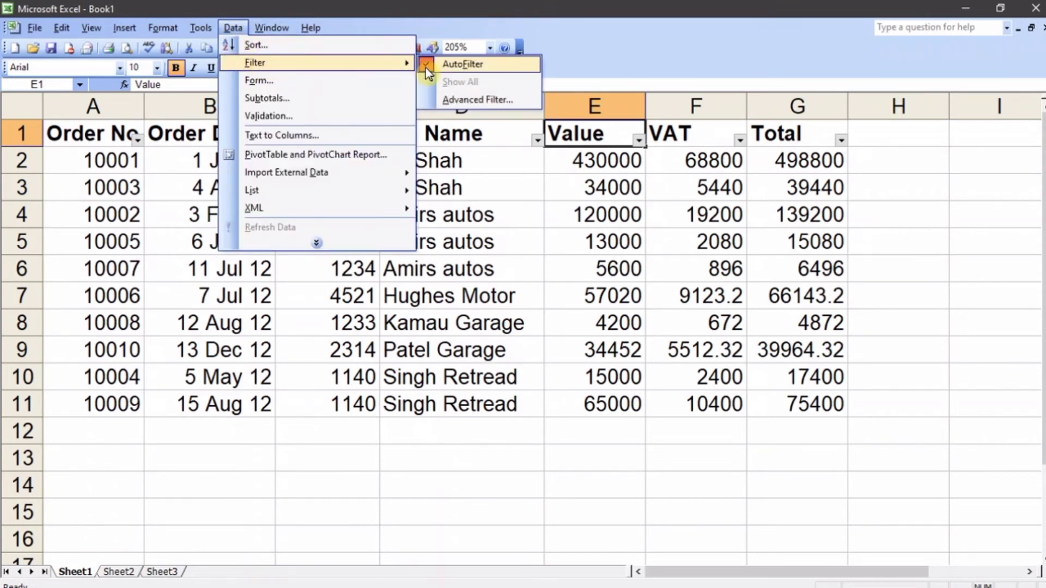
left_click(440, 66)
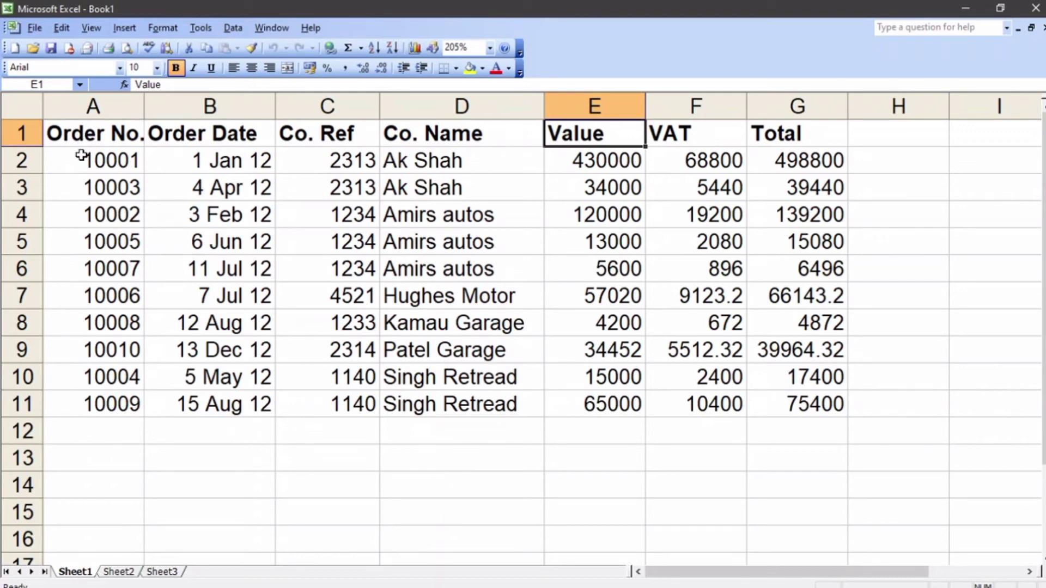
Step: Cut the order records in A2:G12 and paste them starting at cell A4
left_click_drag(82, 156, 801, 430)
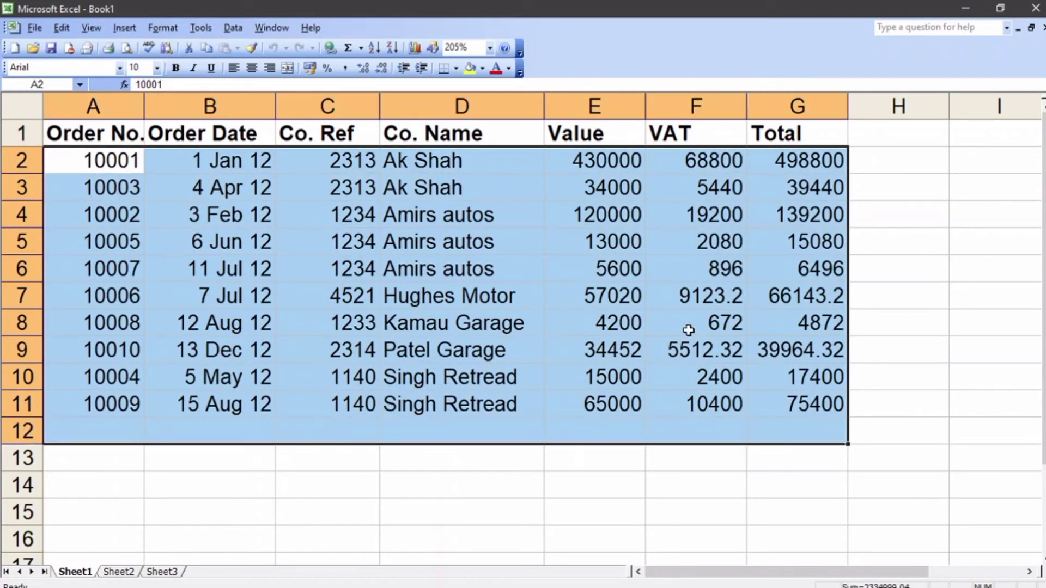
right_click(400, 272)
left_click(391, 280)
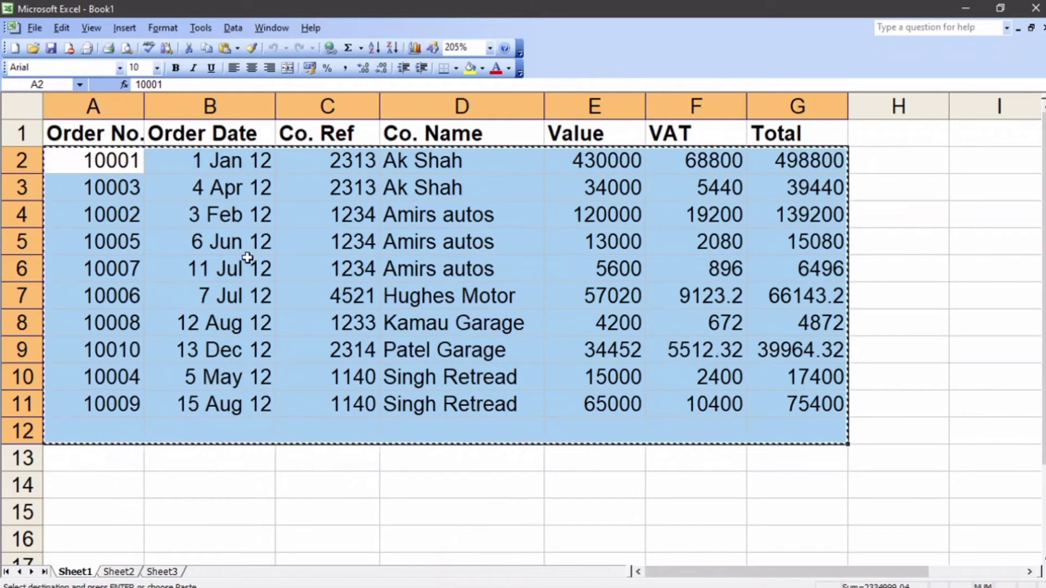
left_click(94, 213)
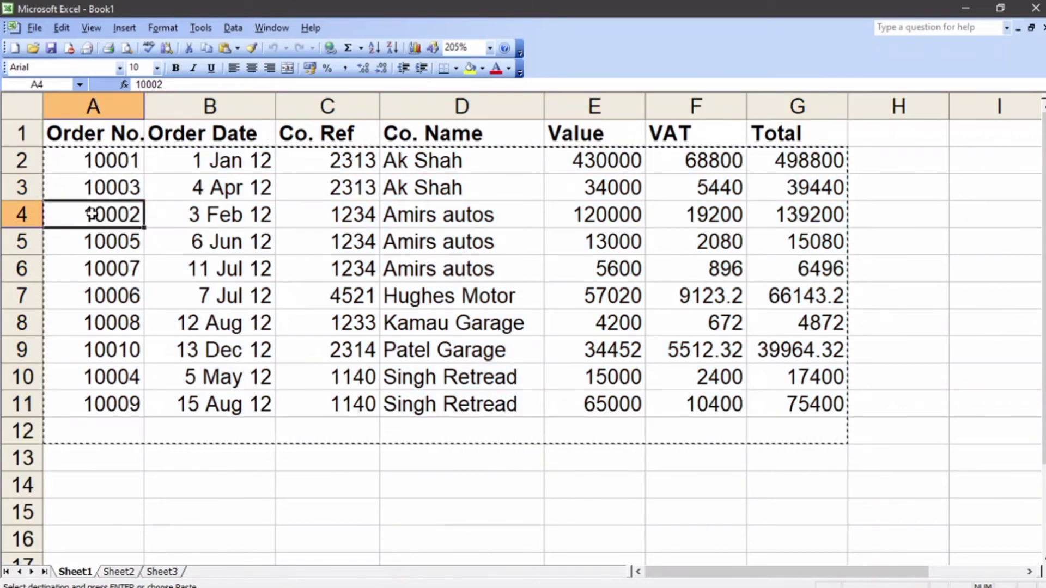
left_click_drag(76, 158, 807, 434)
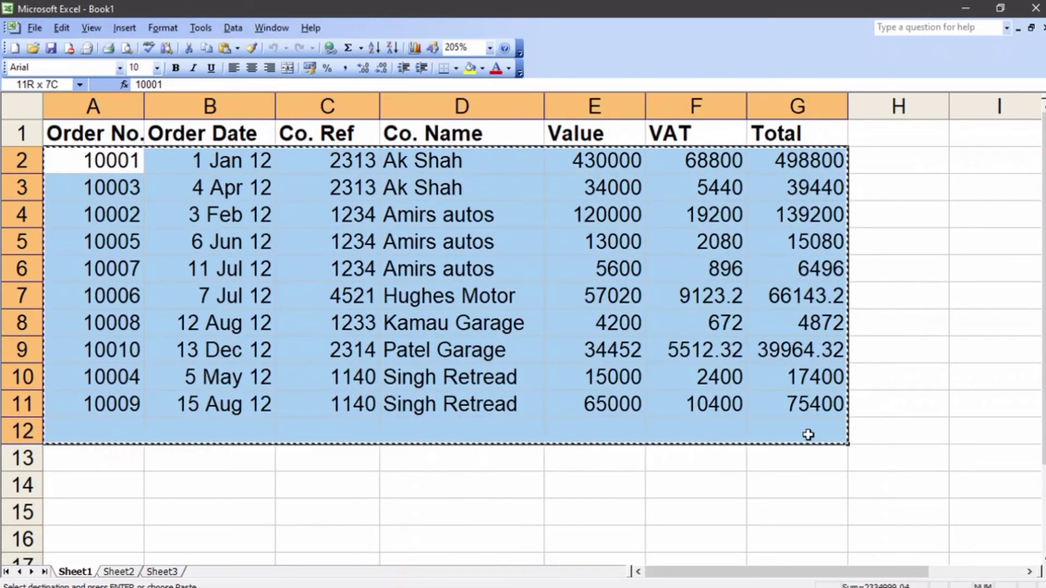
right_click(127, 196)
left_click(159, 206)
right_click(67, 213)
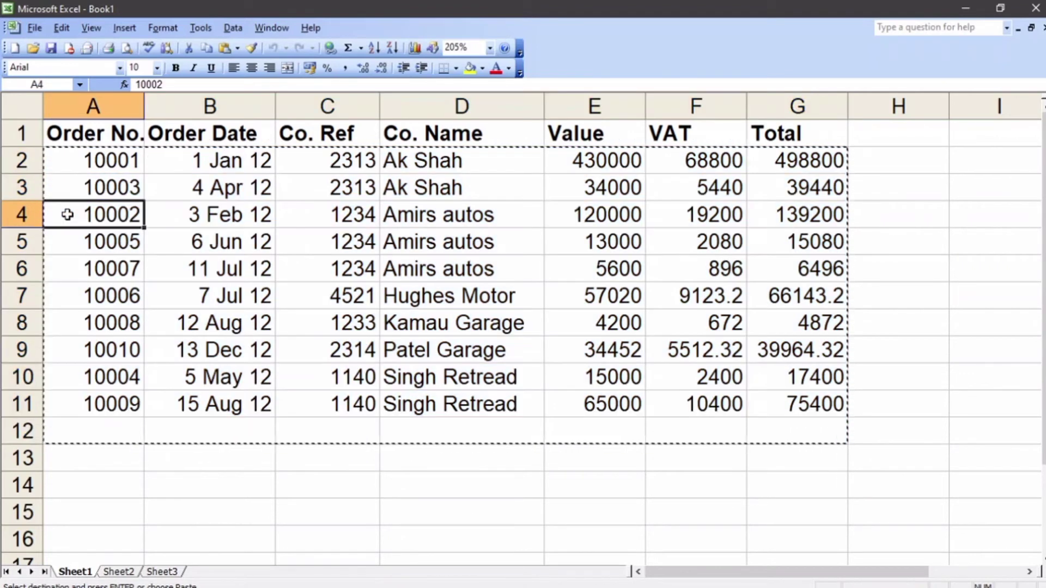
left_click(109, 261)
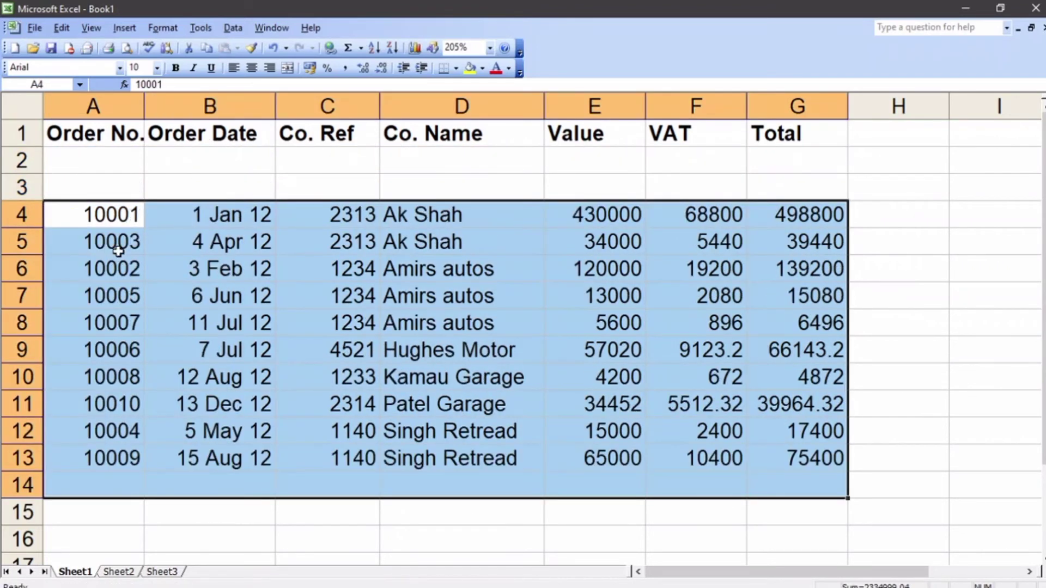
Step: Move the order records down one more row so they start at A5, leaving rows 2 to 4 blank under the headings
right_click(67, 215)
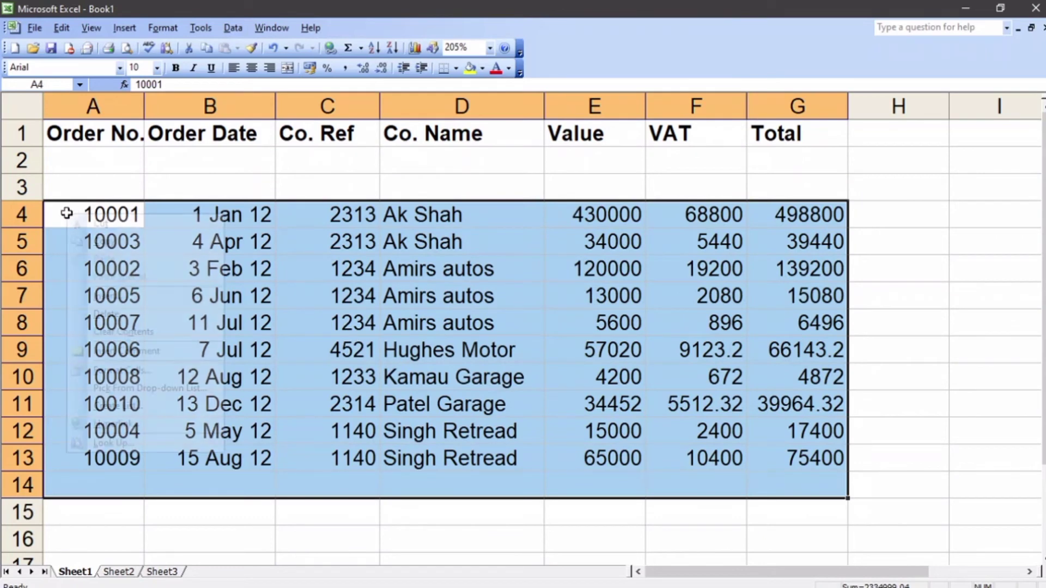
left_click(107, 229)
left_click(61, 238)
right_click(61, 240)
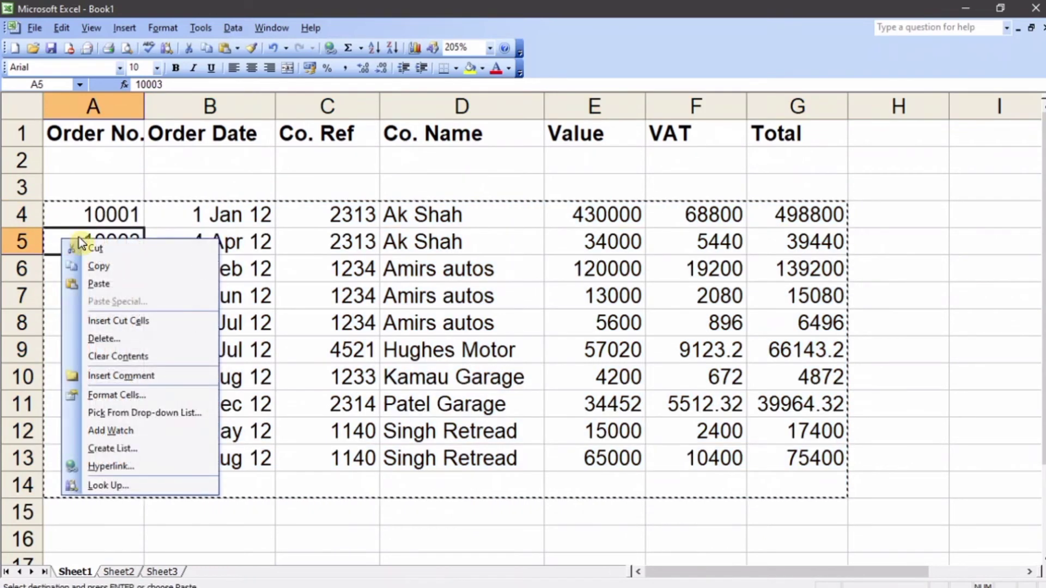
left_click(100, 283)
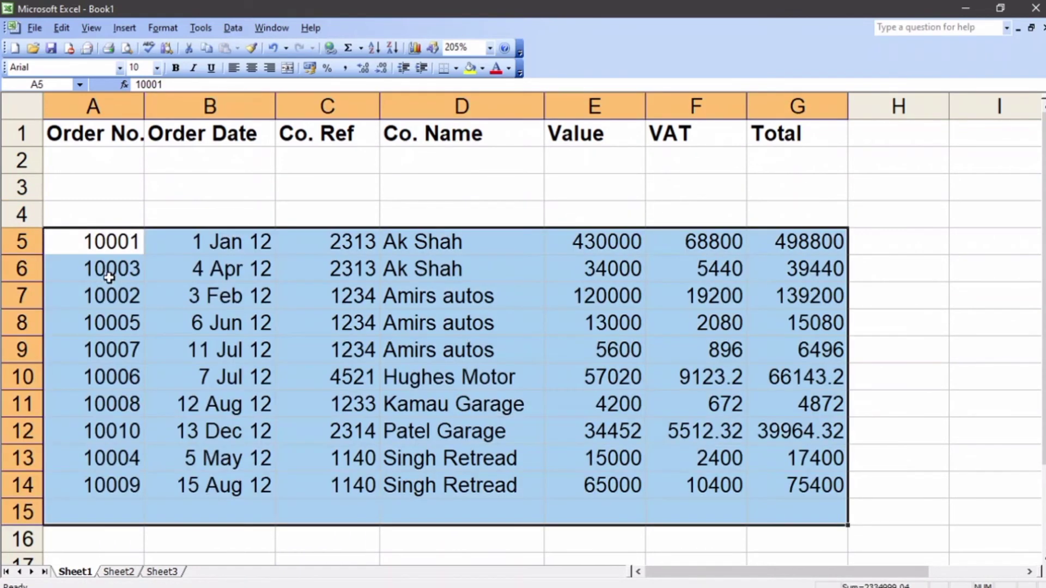
left_click(86, 162)
left_click(90, 184)
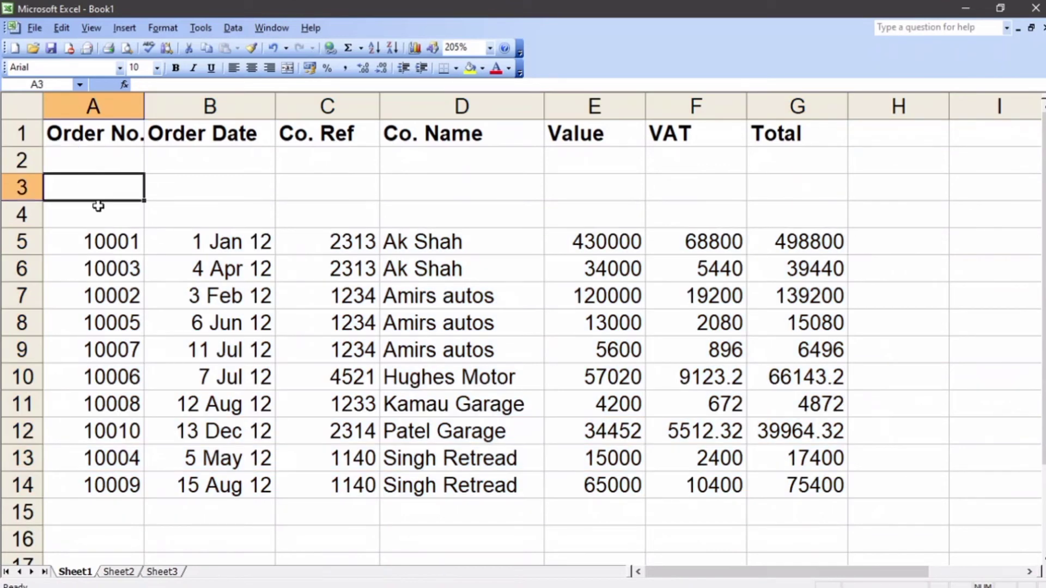
left_click(99, 205)
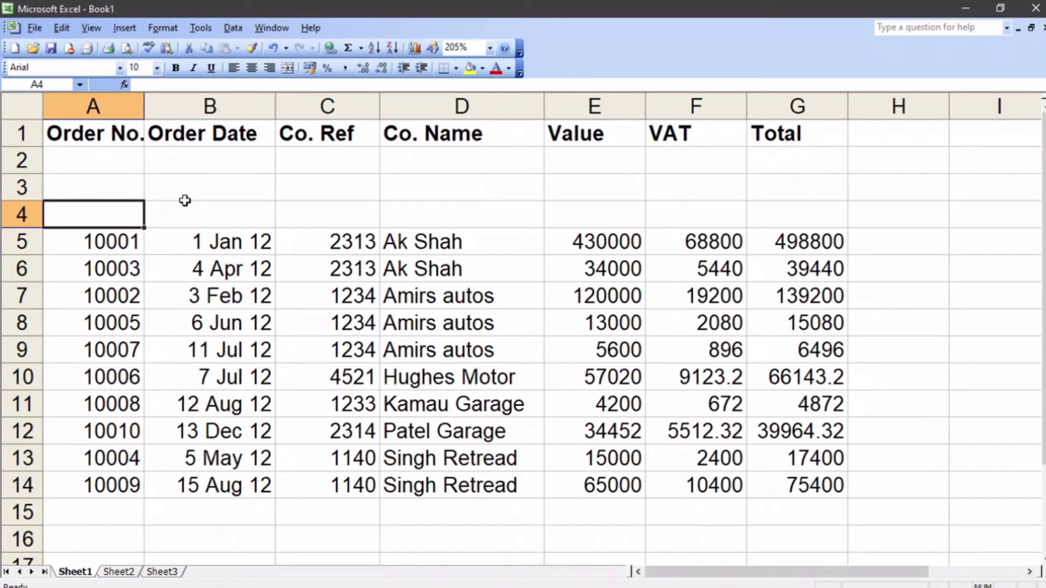
Step: Copy the column headings in A1:G1 and paste them below the records, starting at cell A16
left_click_drag(54, 136, 755, 130)
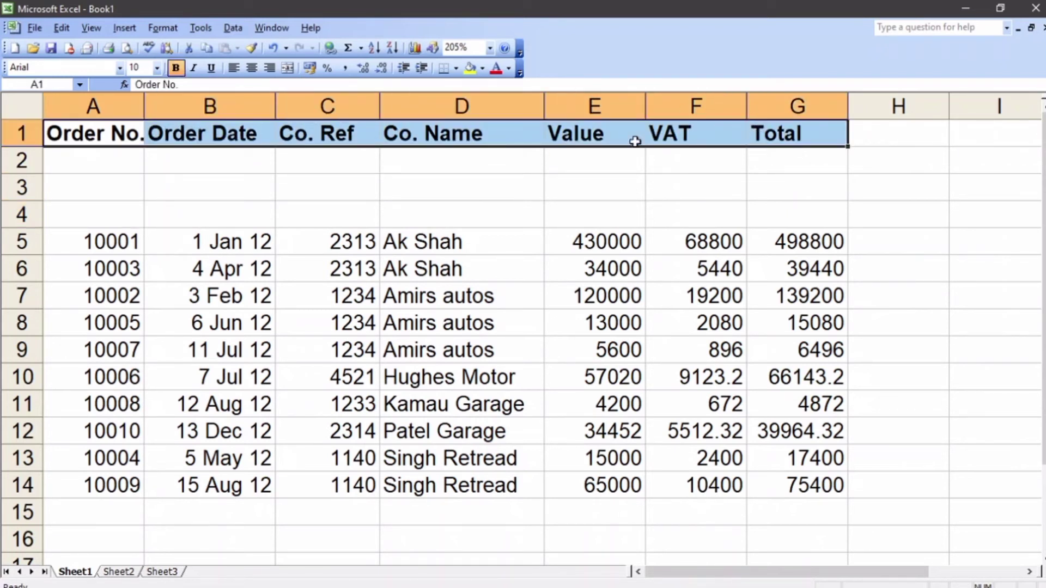
right_click(555, 135)
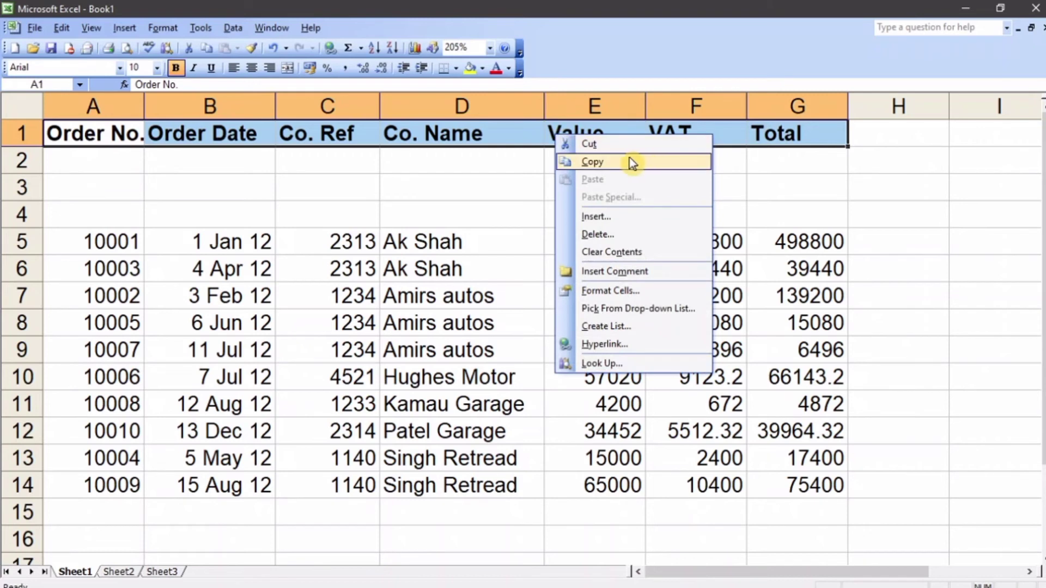
left_click(632, 162)
scroll(523, 188, "down", 4)
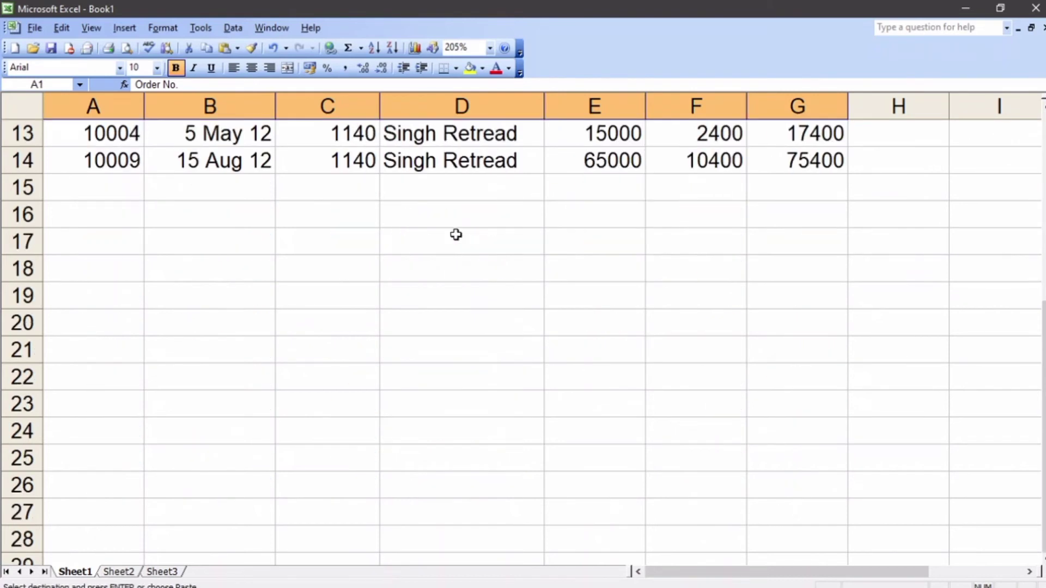
left_click(81, 226)
right_click(82, 216)
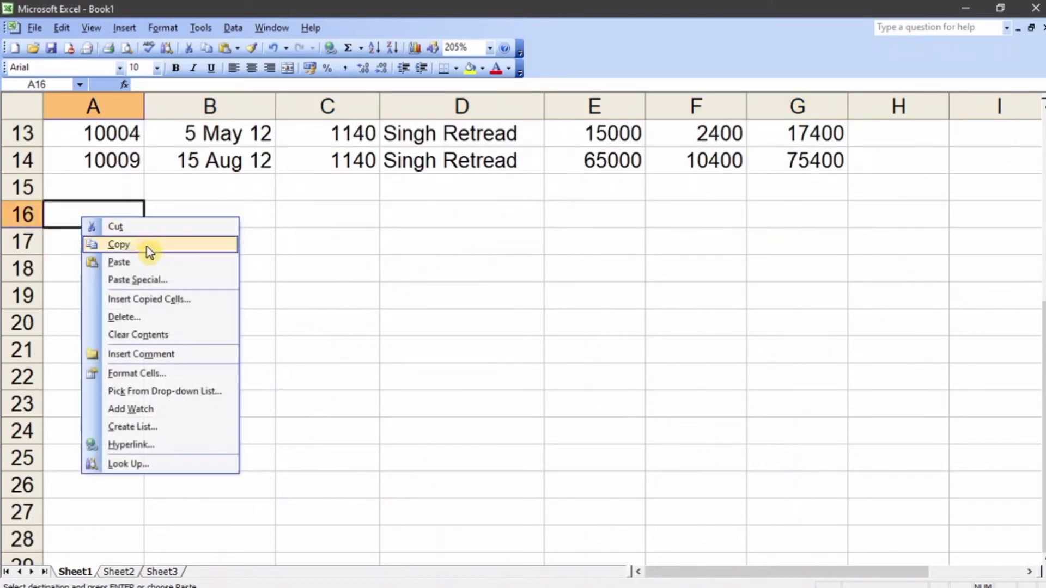
left_click(143, 262)
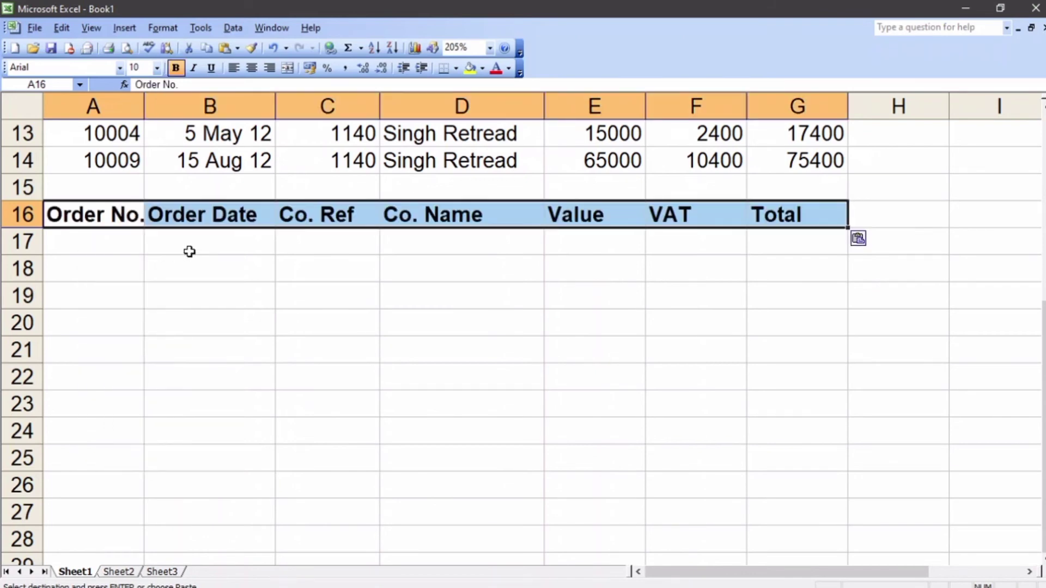
Step: Enter the criterion S* in cell D17, under the copied Co. Name heading
scroll(189, 251, "down", 3)
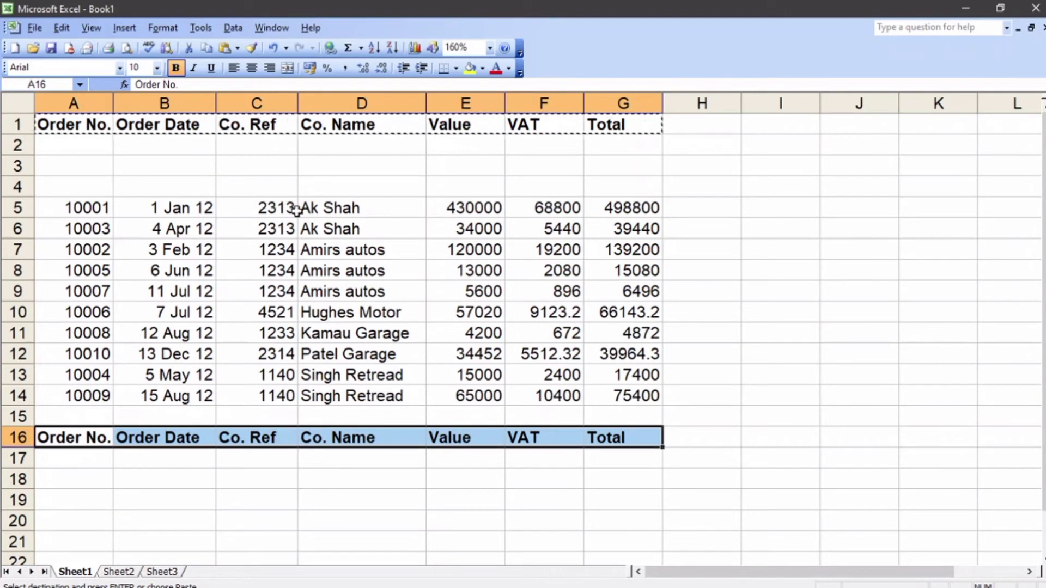
left_click(241, 503)
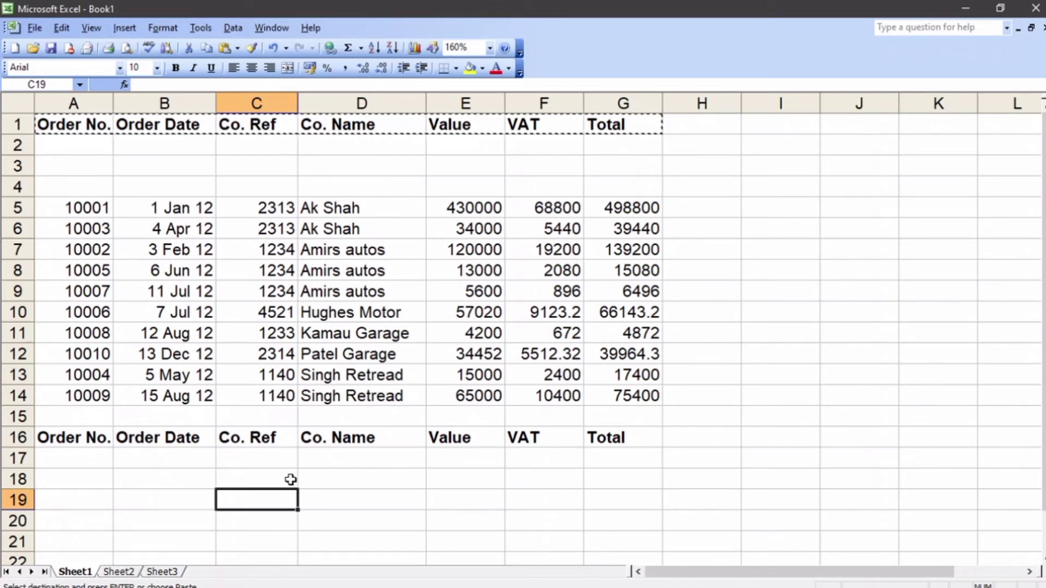
left_click(322, 456)
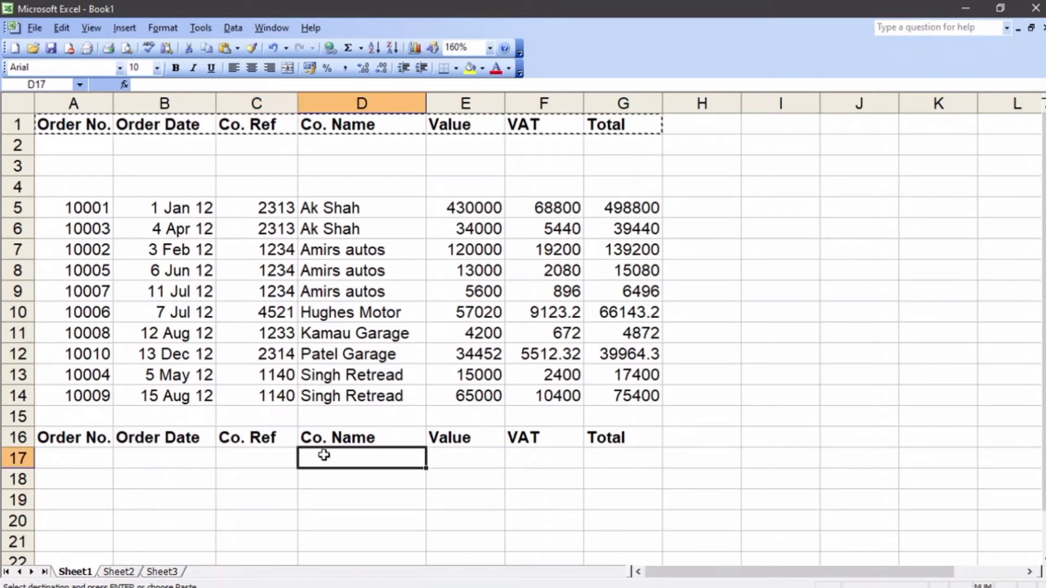
type("S*")
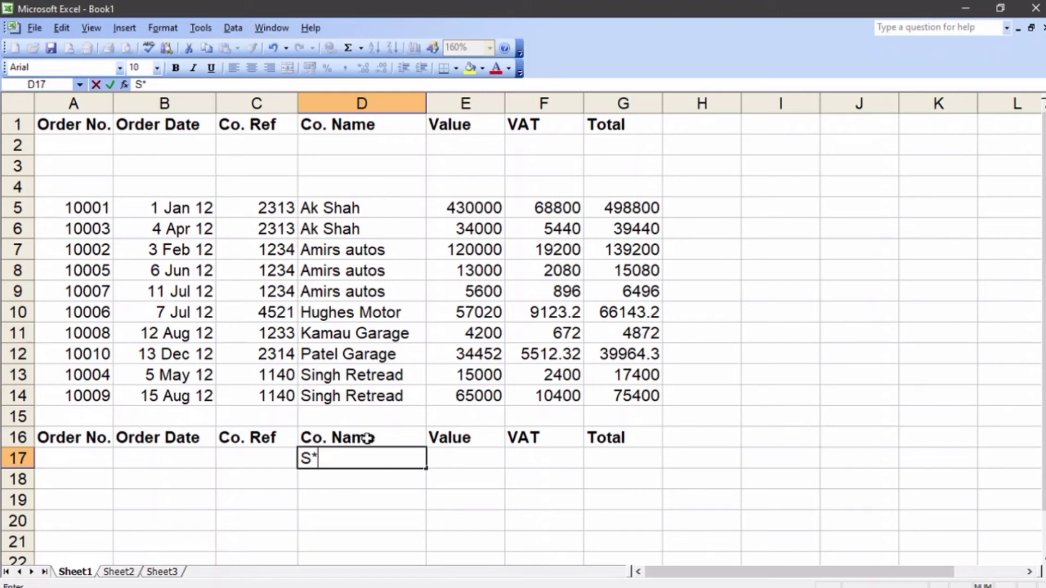
left_click(315, 393)
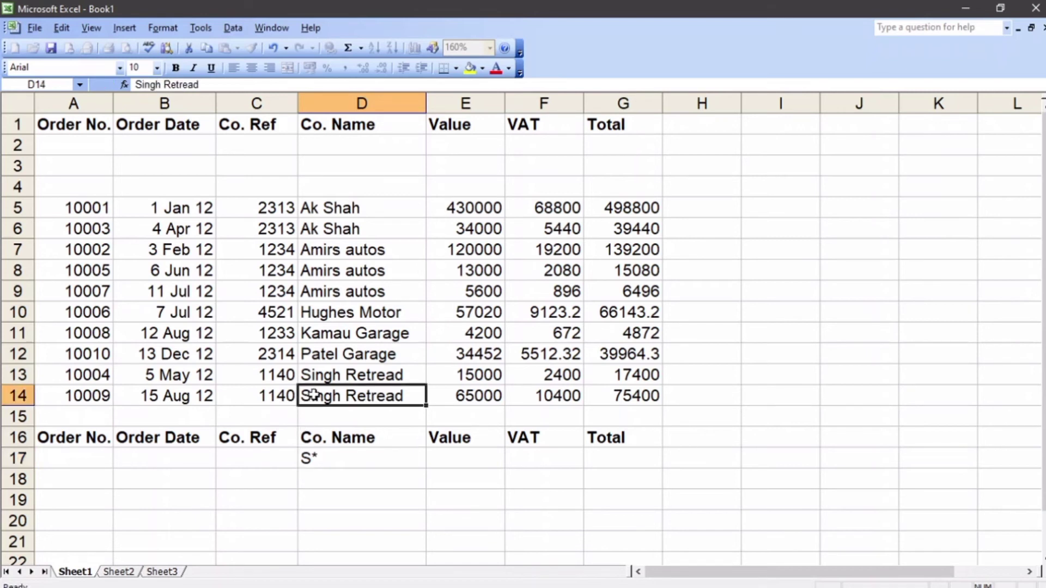
double_click(356, 398)
left_click_drag(402, 396, 311, 396)
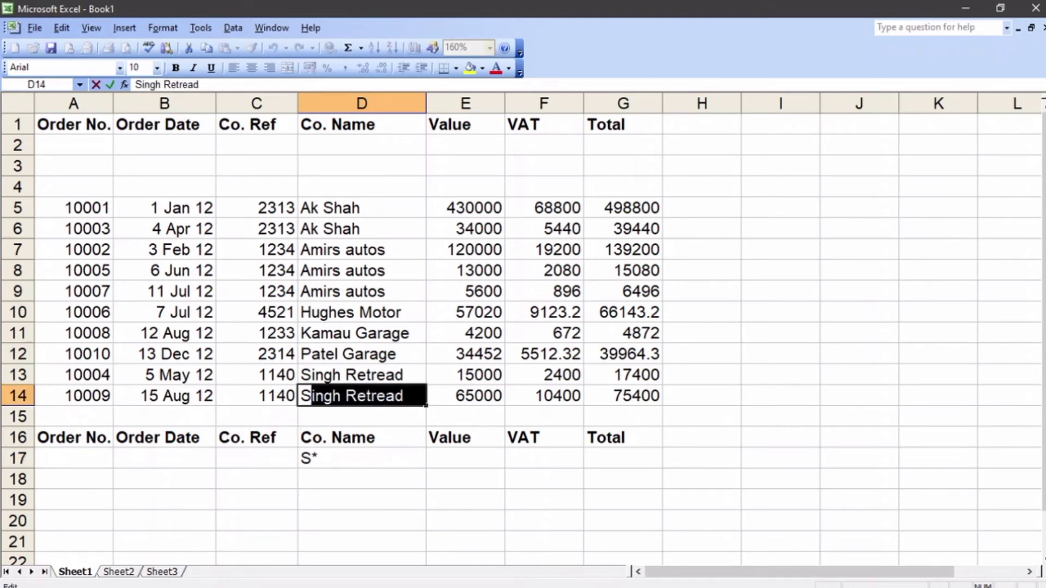
left_click(342, 463)
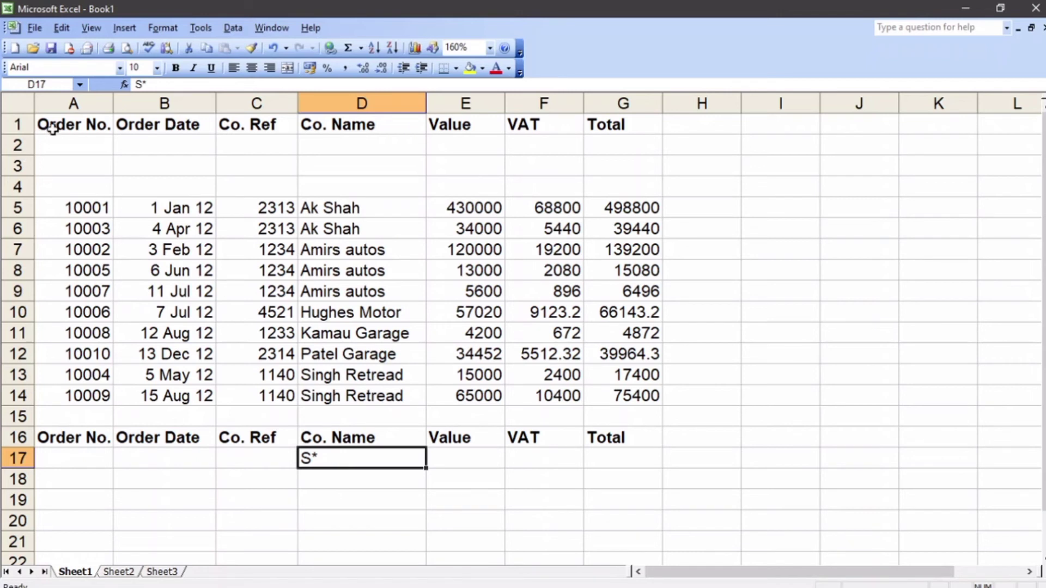
Step: Start an Advanced Filter on the order list A1:G14, using its first row as column labels
left_click_drag(50, 129, 608, 393)
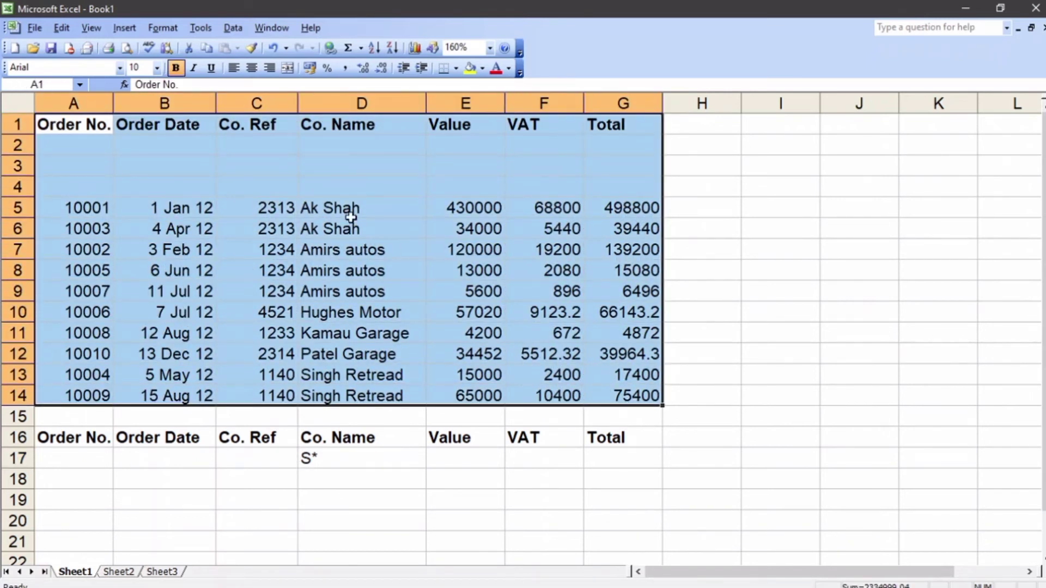
left_click(233, 28)
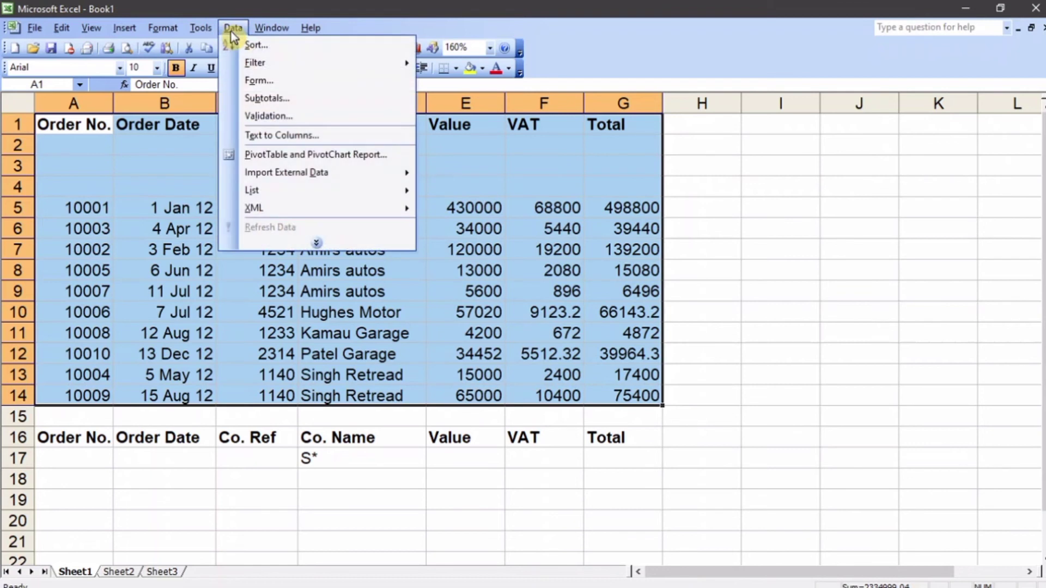
left_click(323, 243)
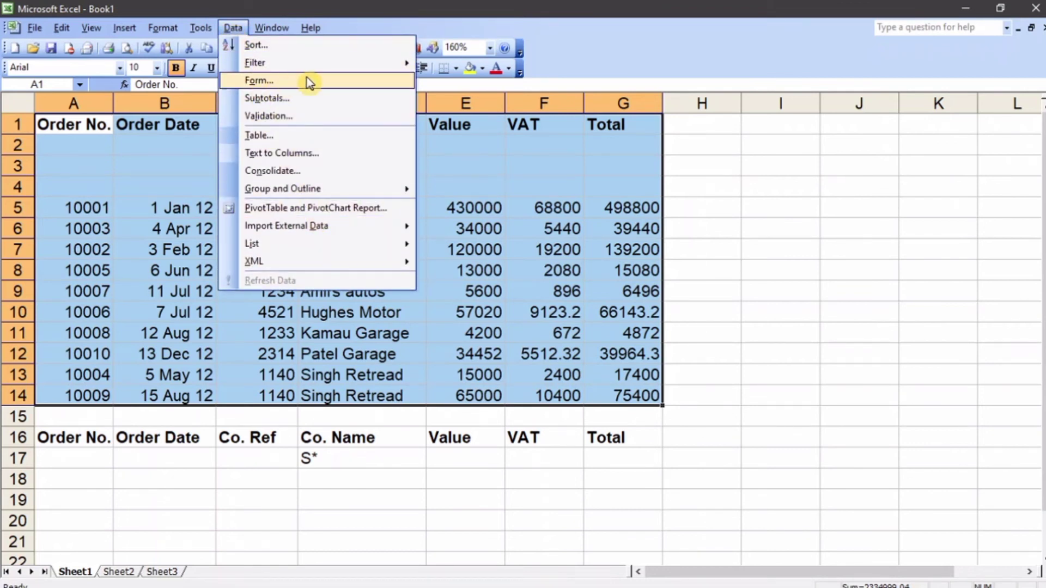
mouse_move(309, 74)
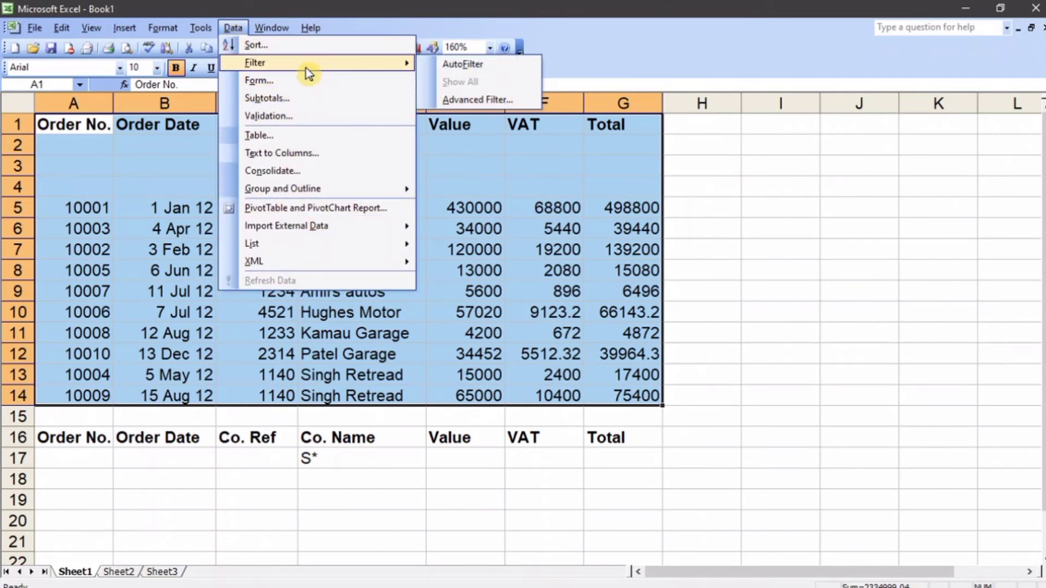
left_click(492, 99)
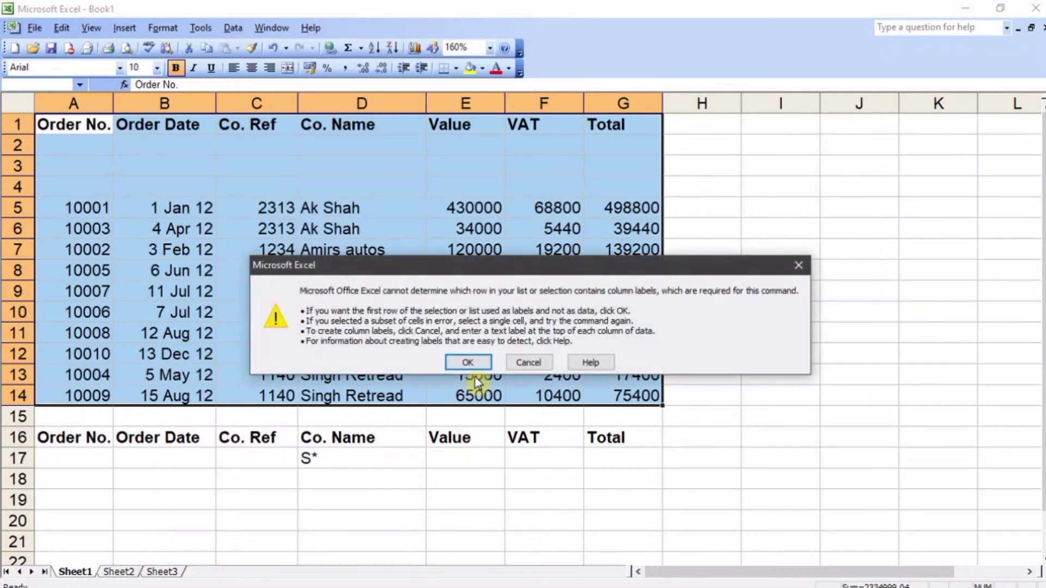
left_click(468, 363)
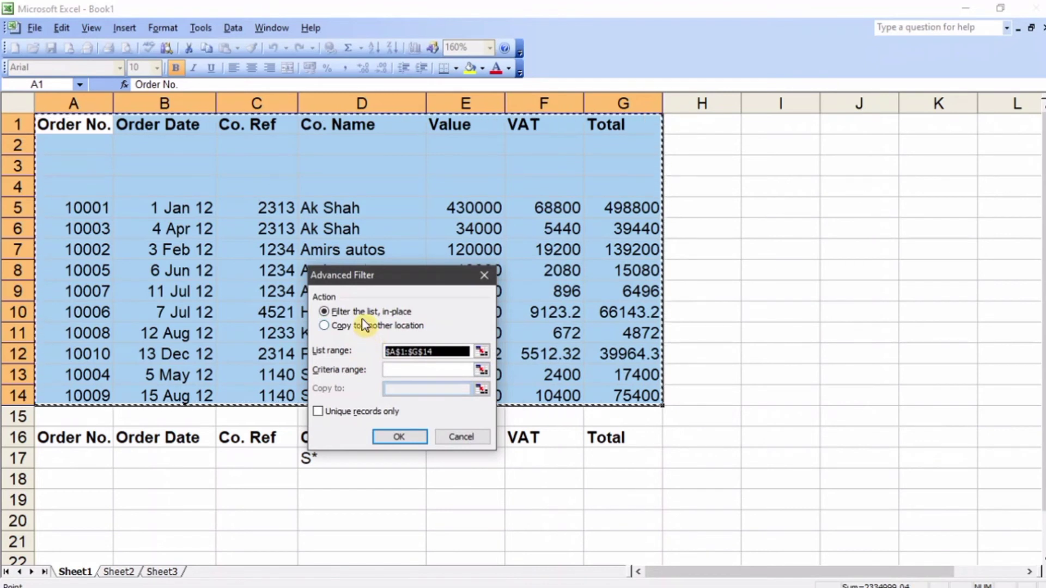
Step: Set the Advanced Filter's list range to A1:G14 and its criteria range to D16:D17 on Sheet1
left_click(482, 353)
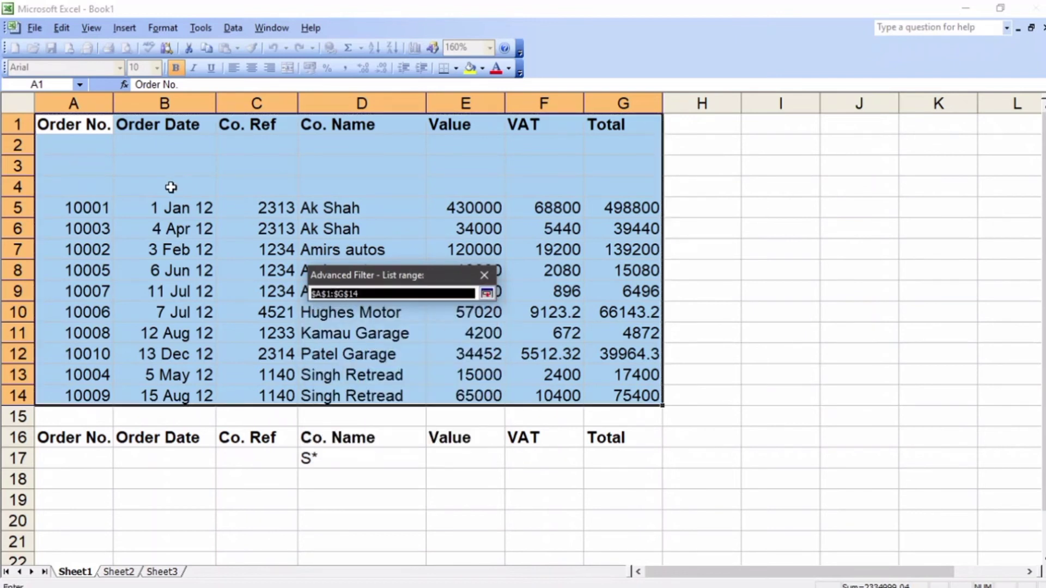
left_click_drag(65, 130, 606, 396)
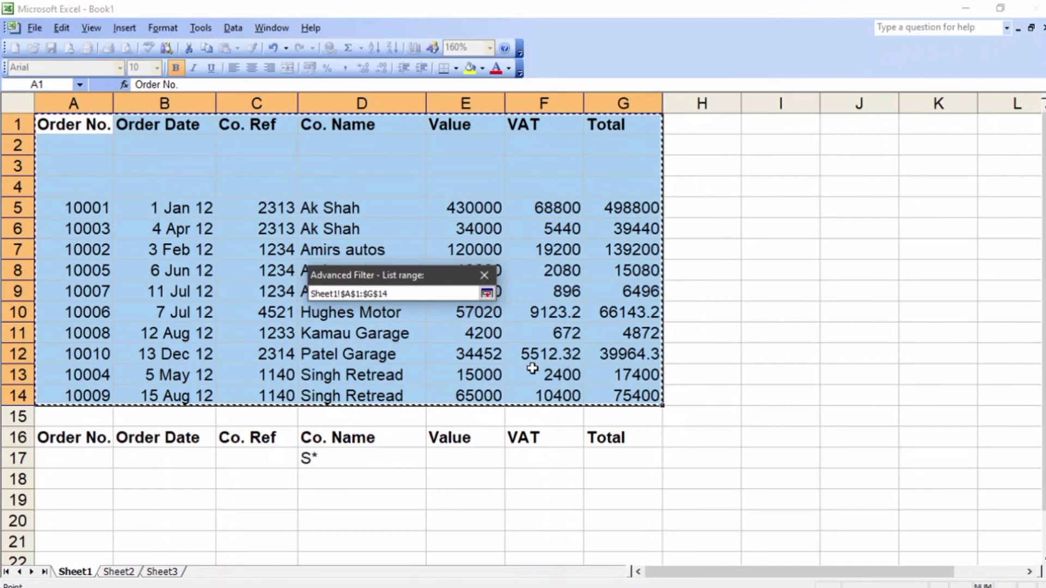
left_click(487, 297)
left_click(456, 372)
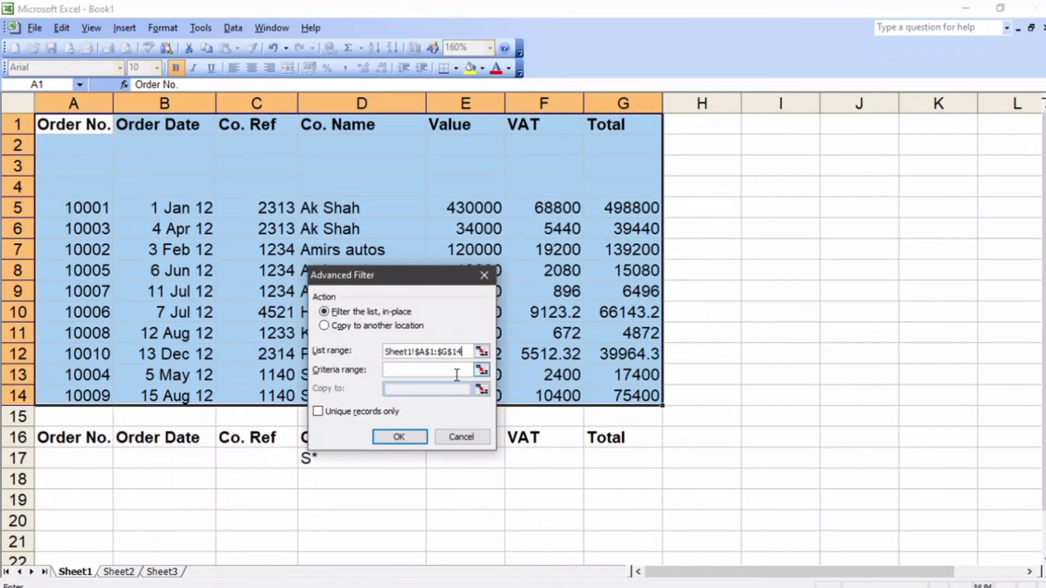
left_click(481, 371)
left_click_drag(312, 437, 321, 463)
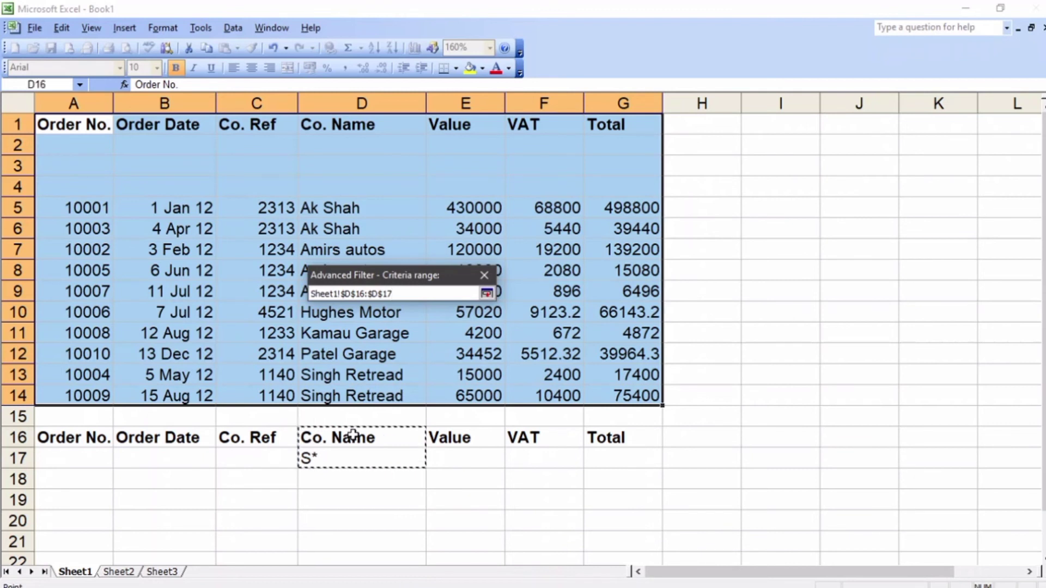
left_click(487, 294)
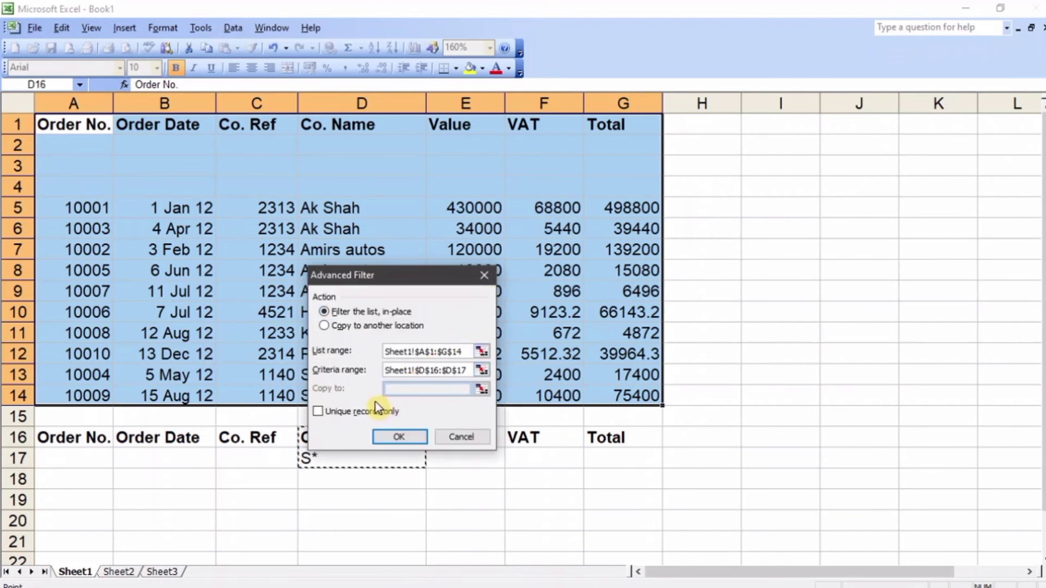
Step: Have the filtered records copied to another location, A19:G27, and run the Advanced Filter
left_click(361, 326)
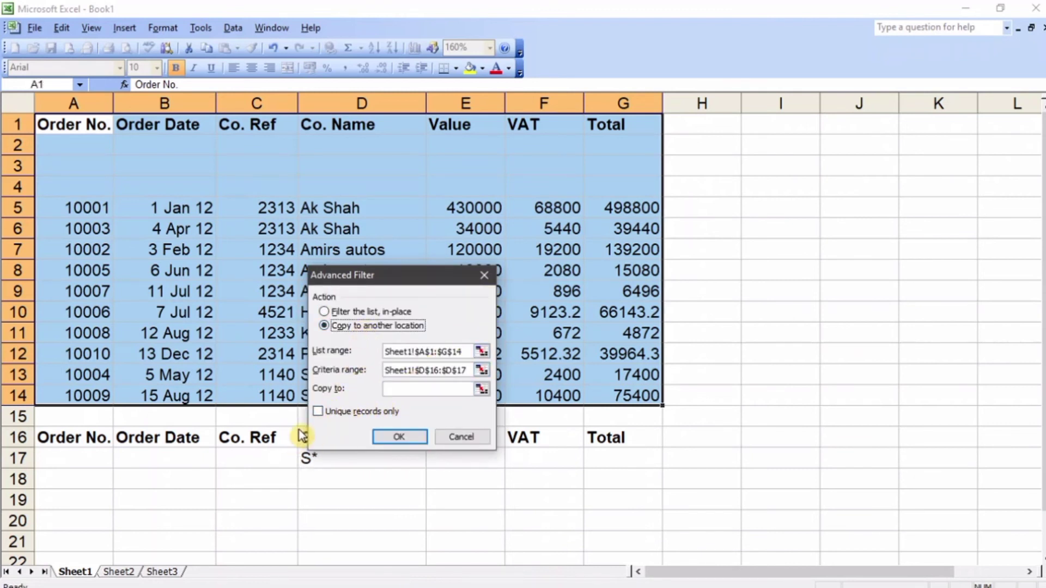
left_click(481, 389)
scroll(325, 448, "down", 2)
left_click_drag(27, 375, 632, 536)
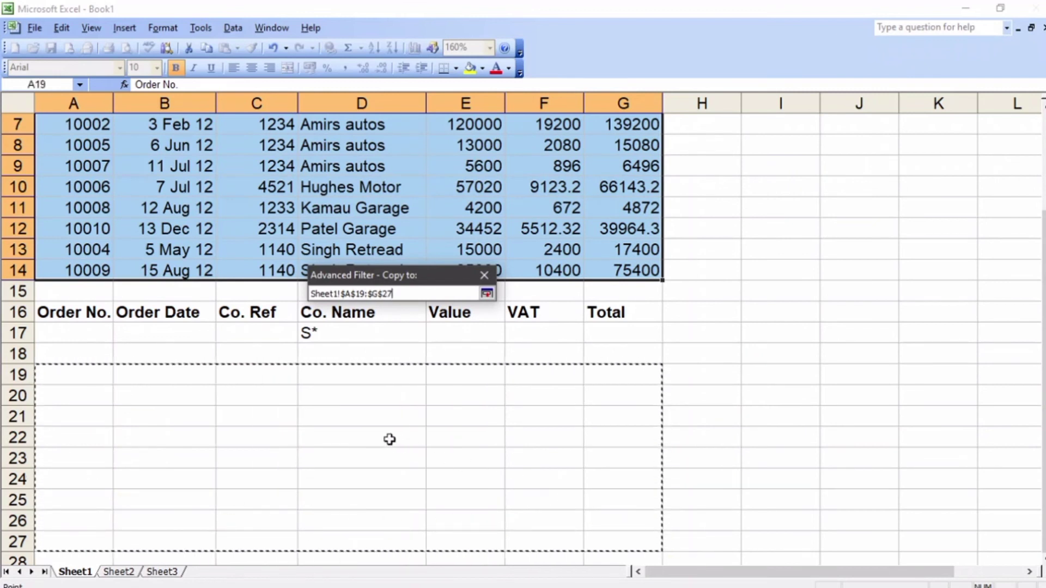
left_click(486, 294)
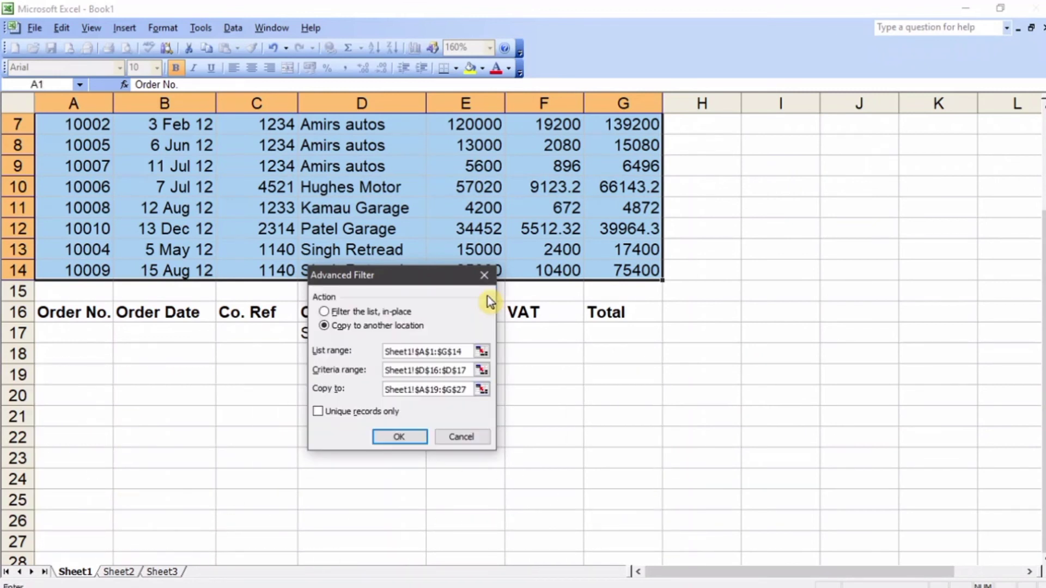
left_click(398, 441)
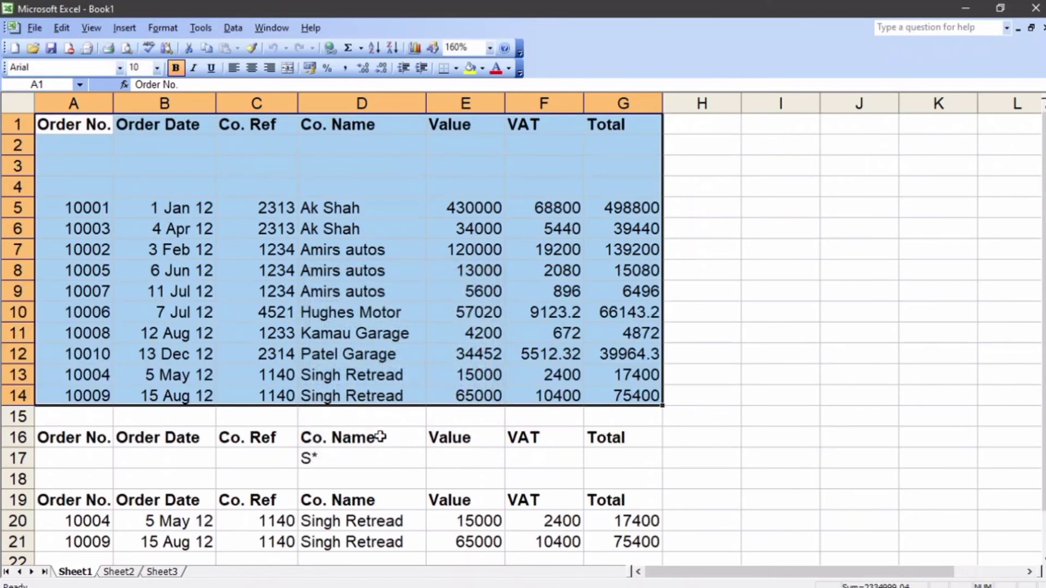
Step: Replace the company name in cell D14 with Simon
scroll(379, 437, "down", 1)
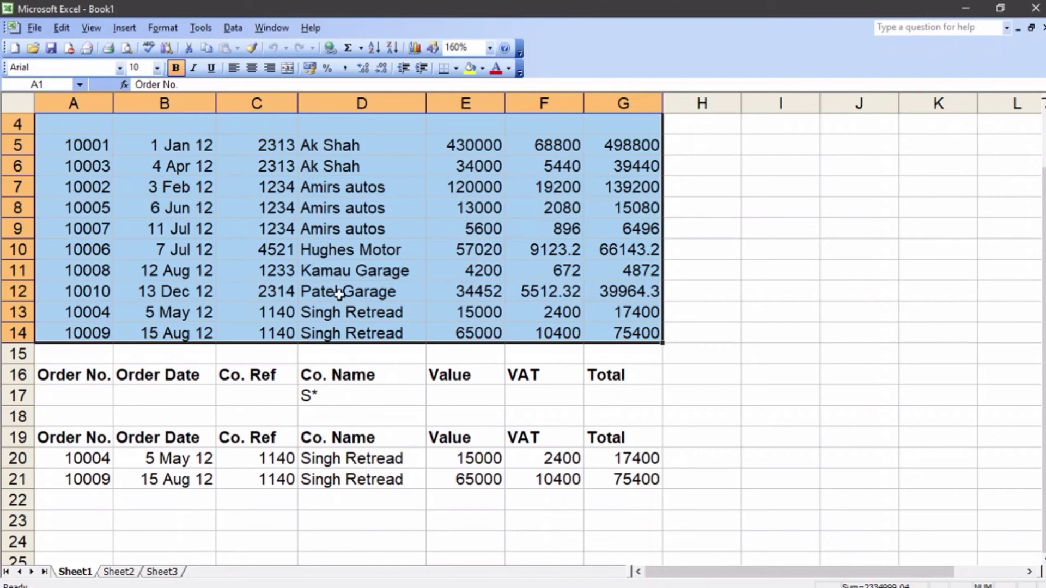
left_click(346, 331)
right_click(347, 337)
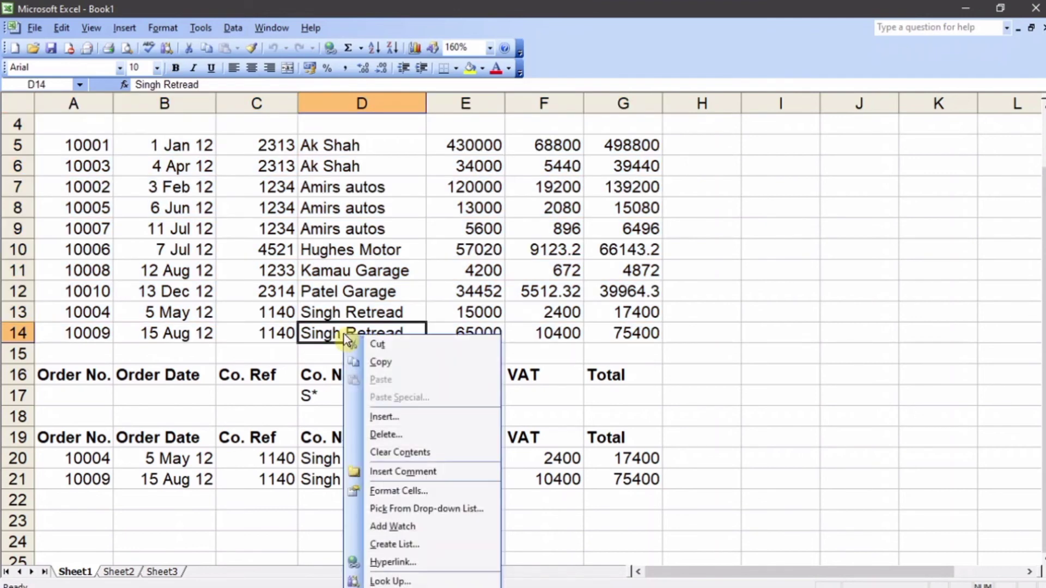
left_click(304, 334)
double_click(305, 334)
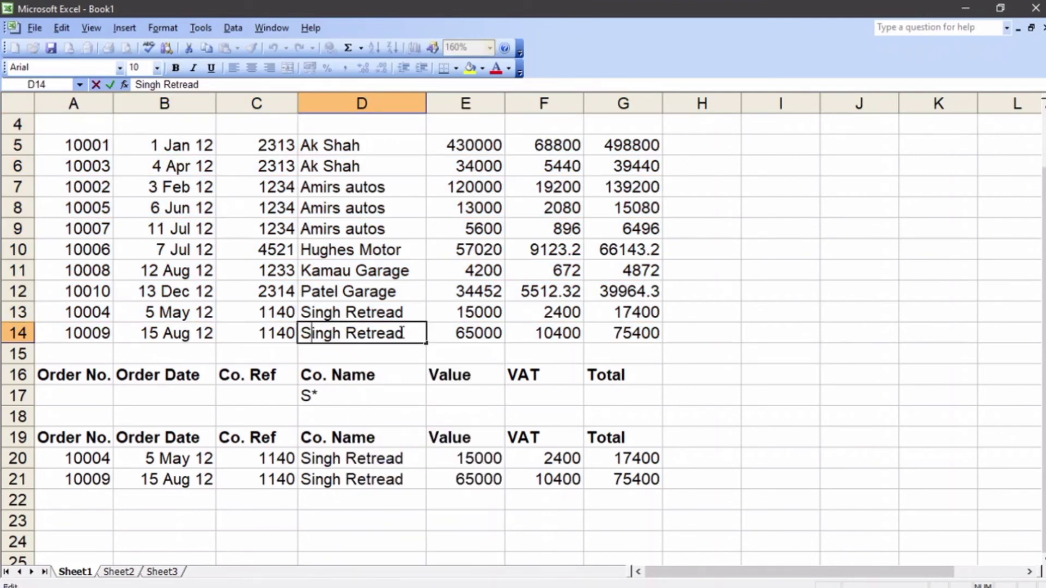
left_click_drag(402, 332, 298, 341)
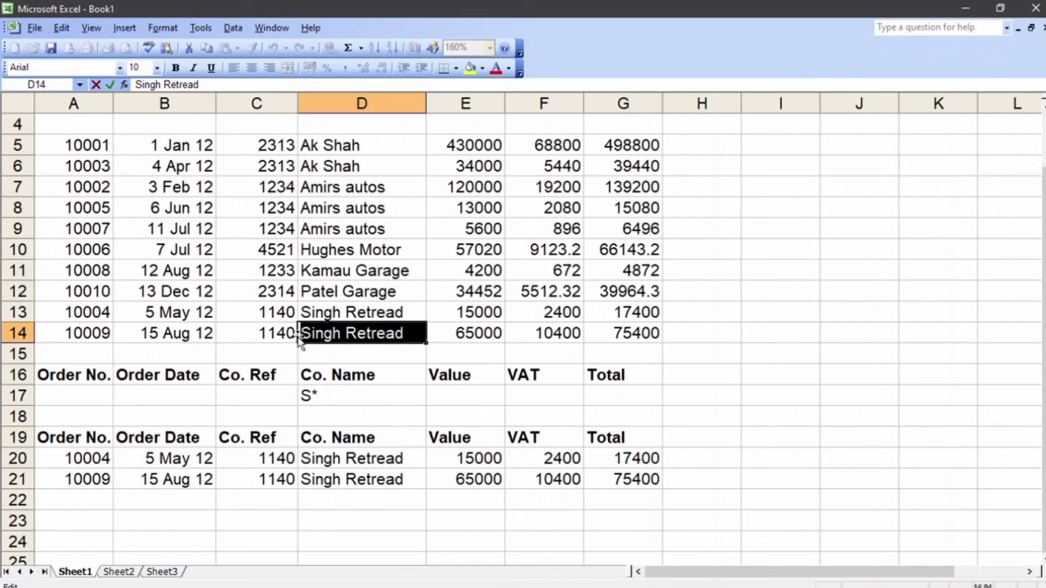
type("SImon")
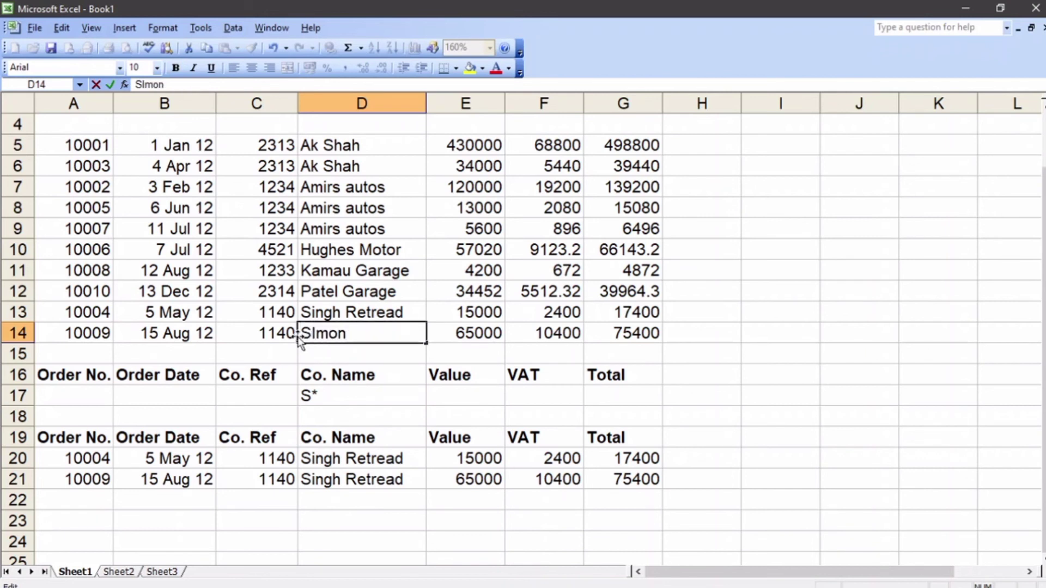
left_click(333, 357)
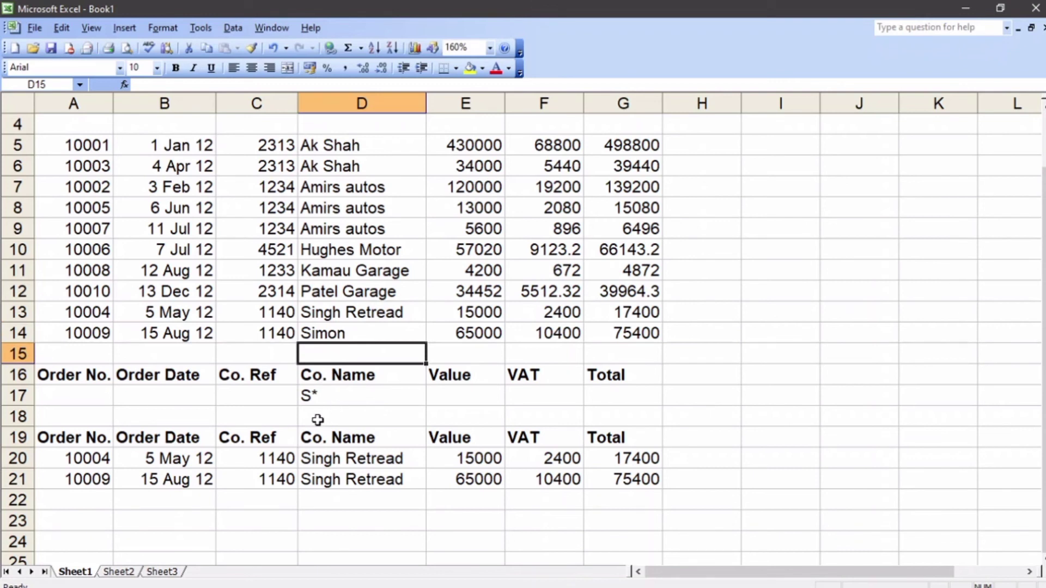
Step: Clear the extracted records in A19:G22 and start a new Advanced Filter on the order list A1:G14
left_click_drag(66, 436, 613, 495)
key("Delete")
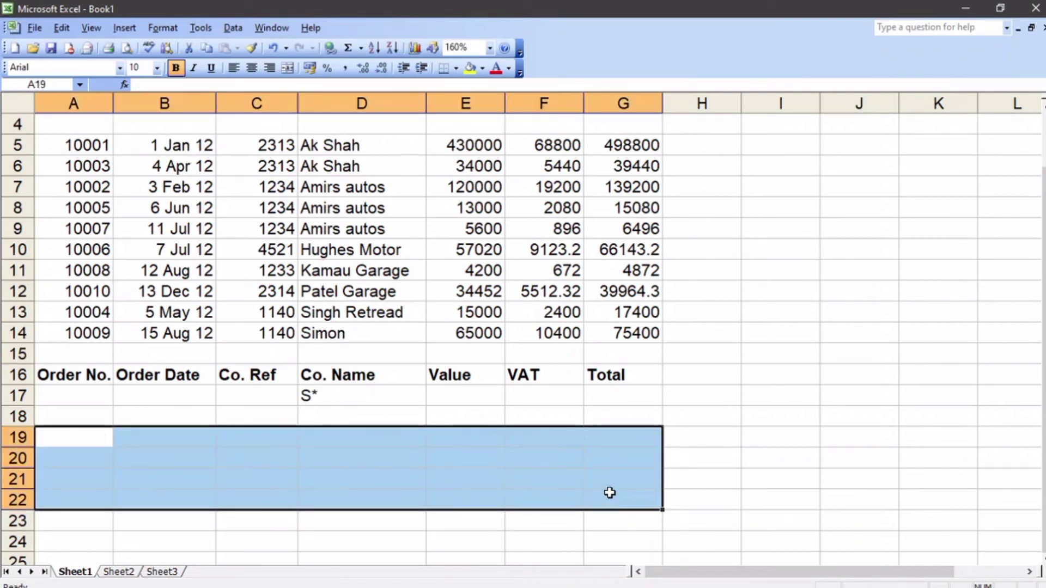
scroll(78, 141, "up", 1)
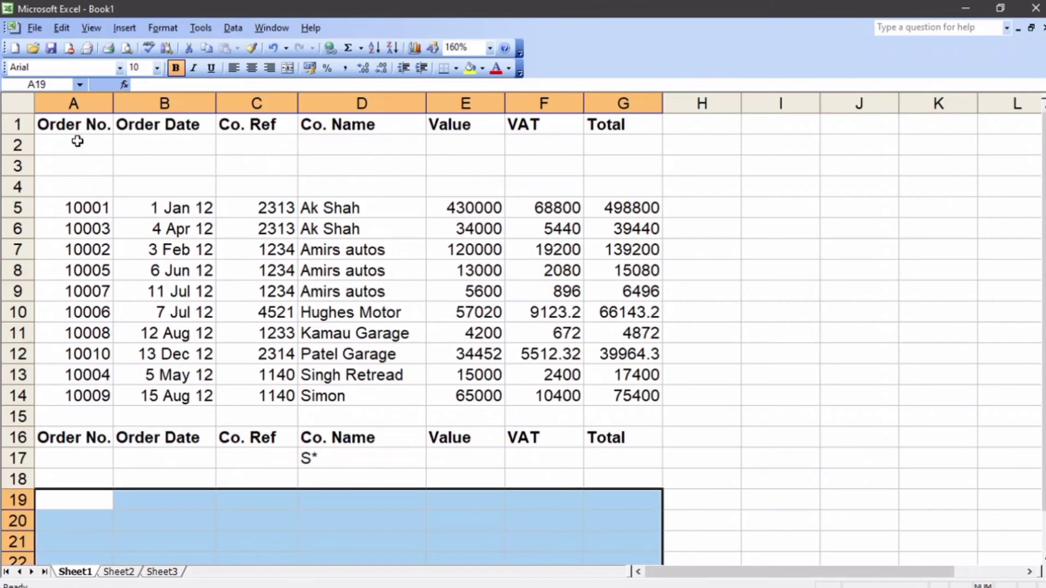
left_click_drag(63, 124, 610, 394)
left_click(233, 28)
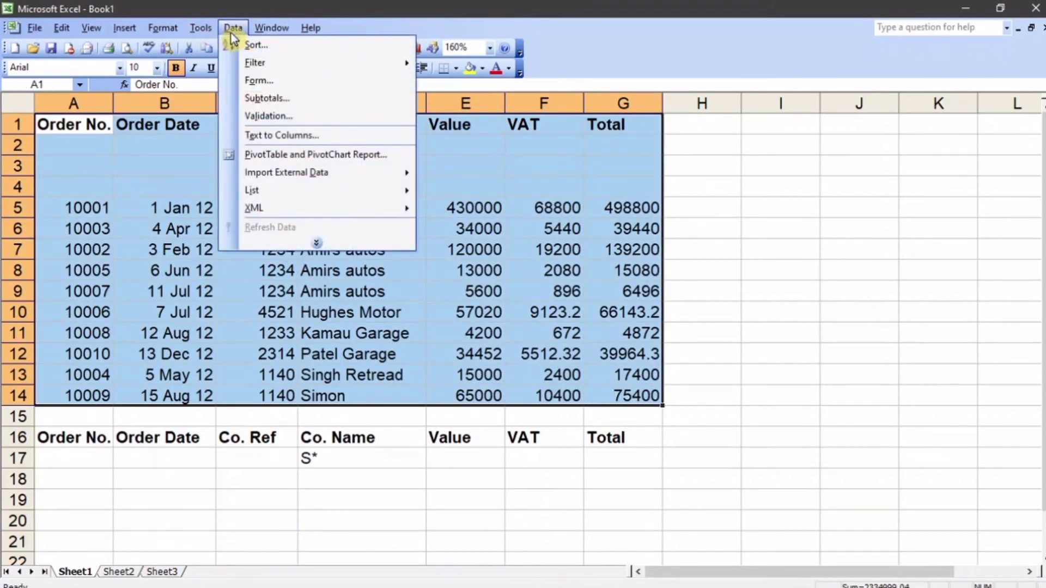
mouse_move(250, 65)
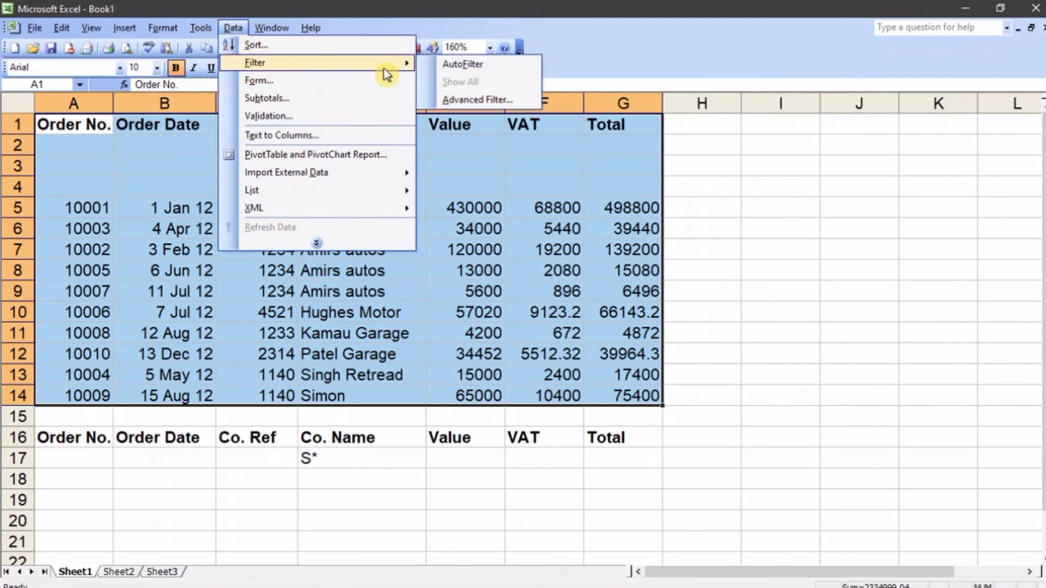
left_click(496, 100)
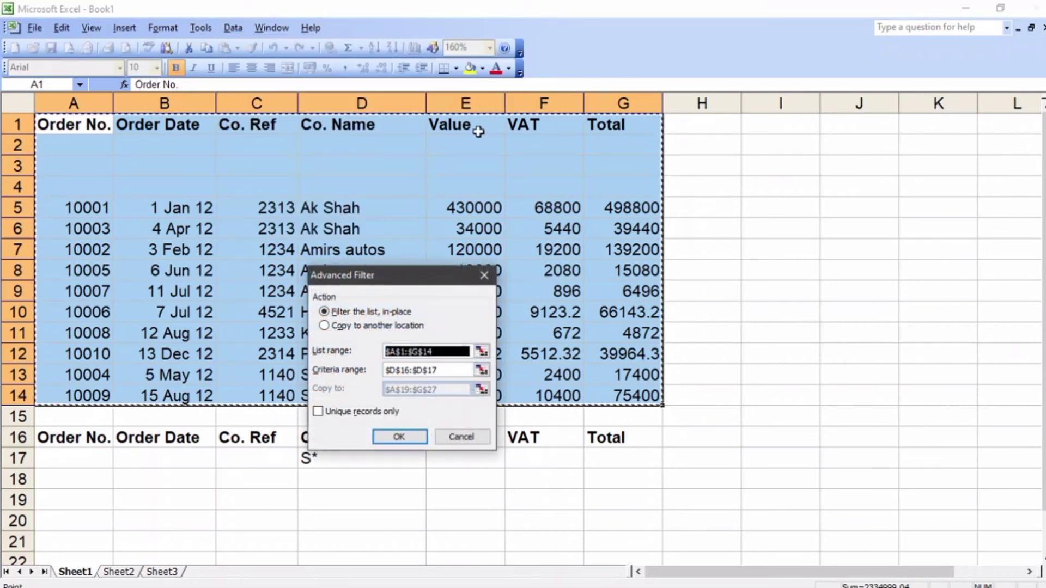
Step: Reselect A1:G14 as the list range and D16:D17 as the criteria range for the new Advanced Filter
left_click(482, 352)
left_click_drag(41, 127, 626, 405)
left_click(487, 297)
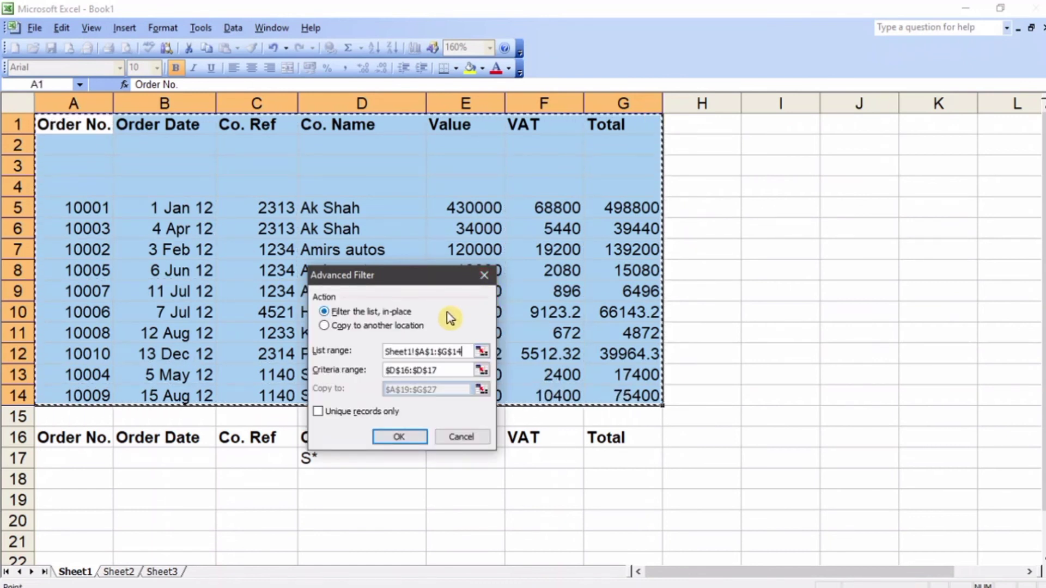
left_click(477, 368)
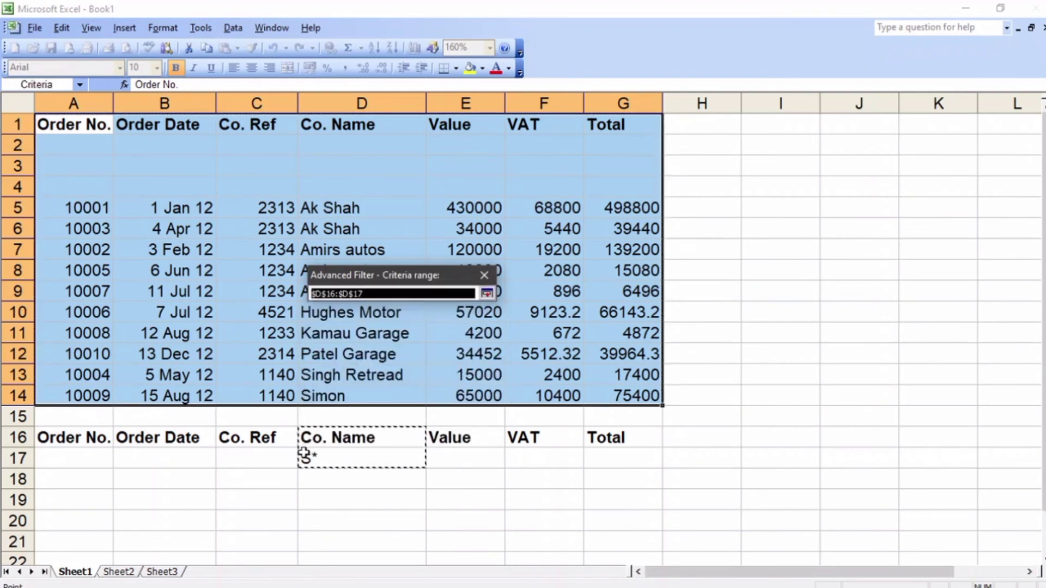
left_click_drag(320, 440, 334, 457)
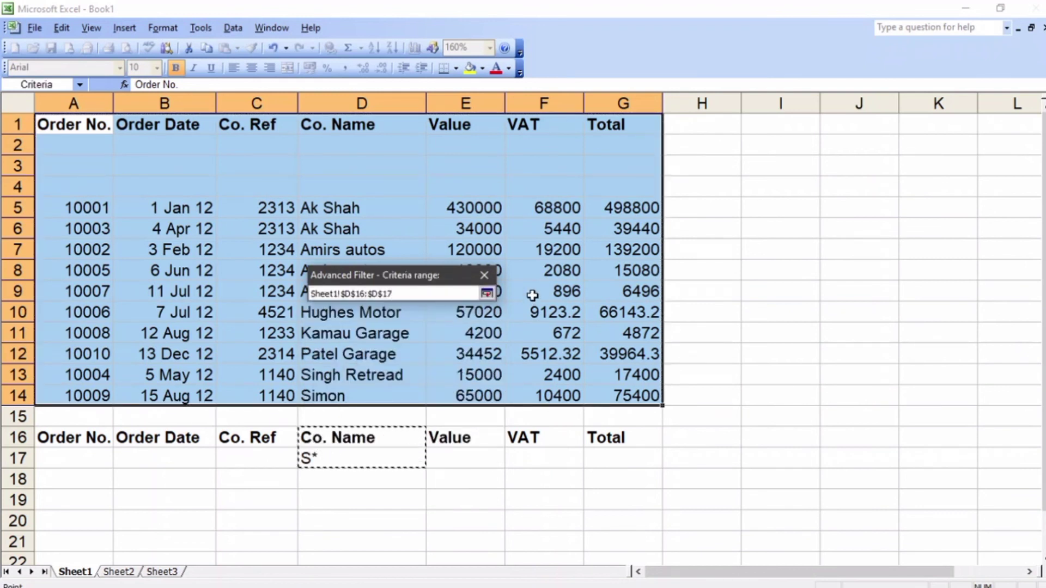
left_click(487, 293)
Step: Choose to copy the results to another location, keep A19:G27 as the destination, and run the filter again
left_click(349, 326)
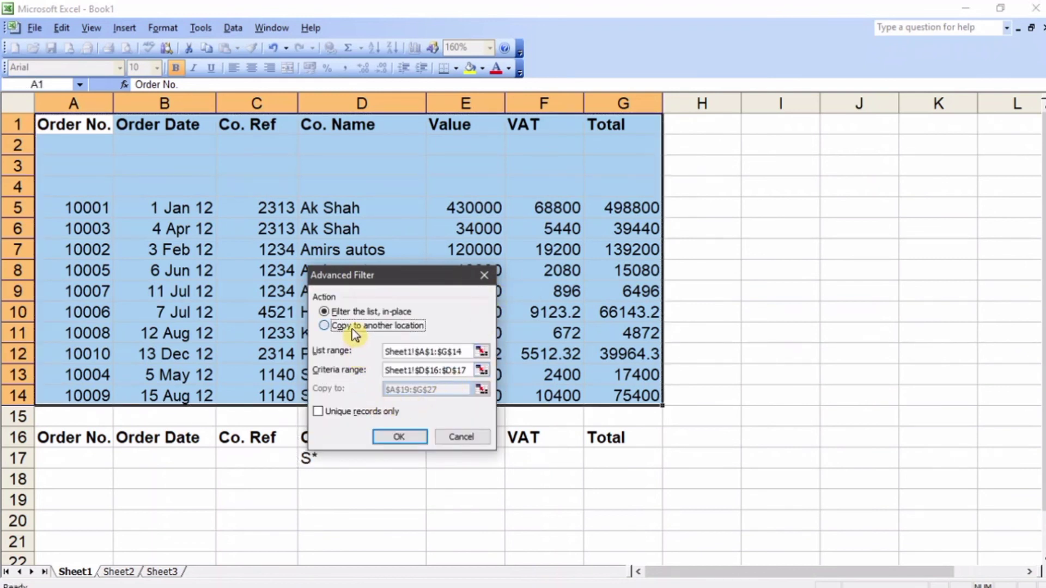
left_click(481, 389)
left_click(487, 295)
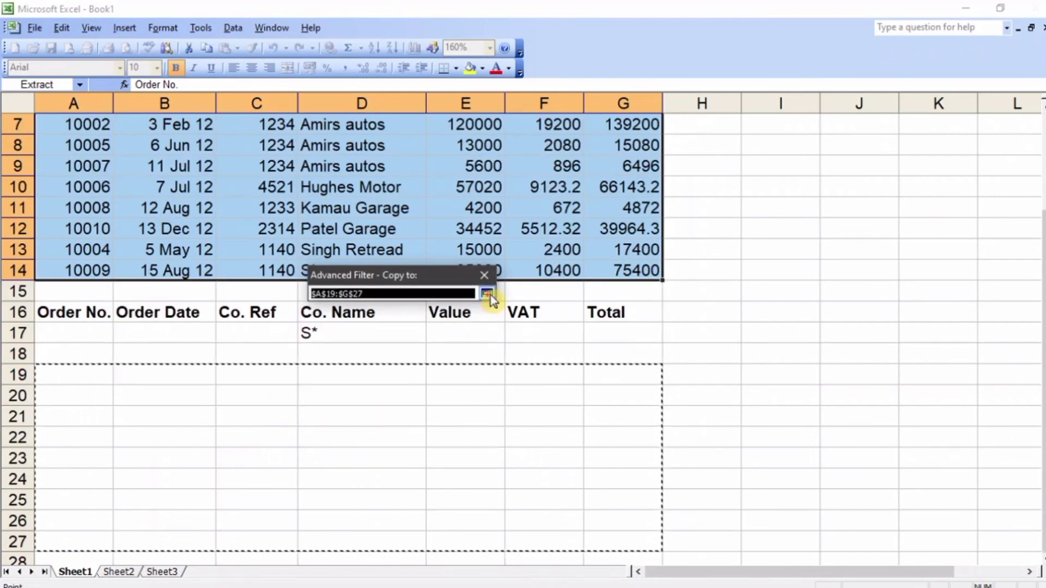
left_click(417, 438)
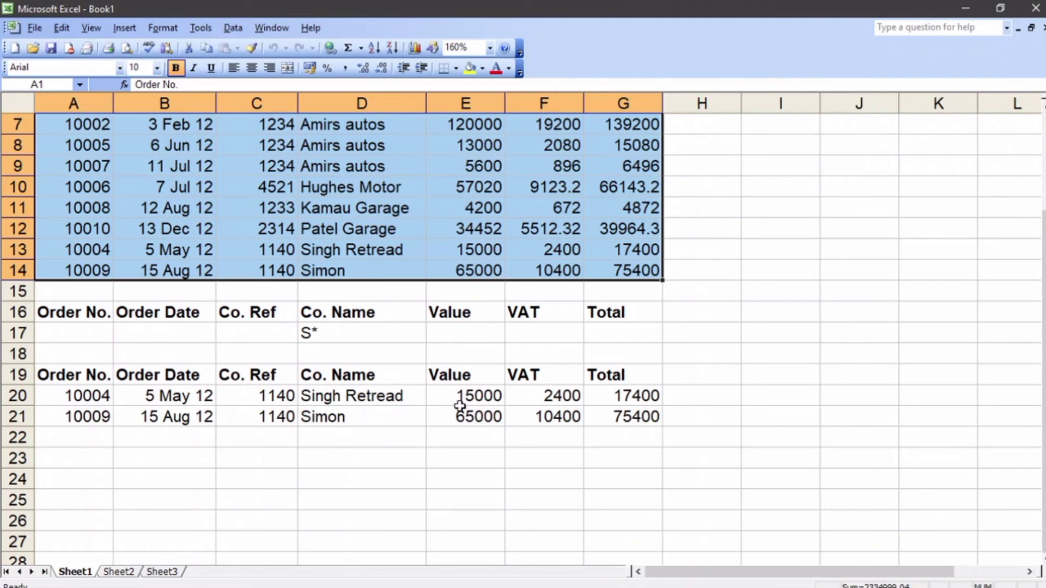
scroll(453, 407, "up", 2)
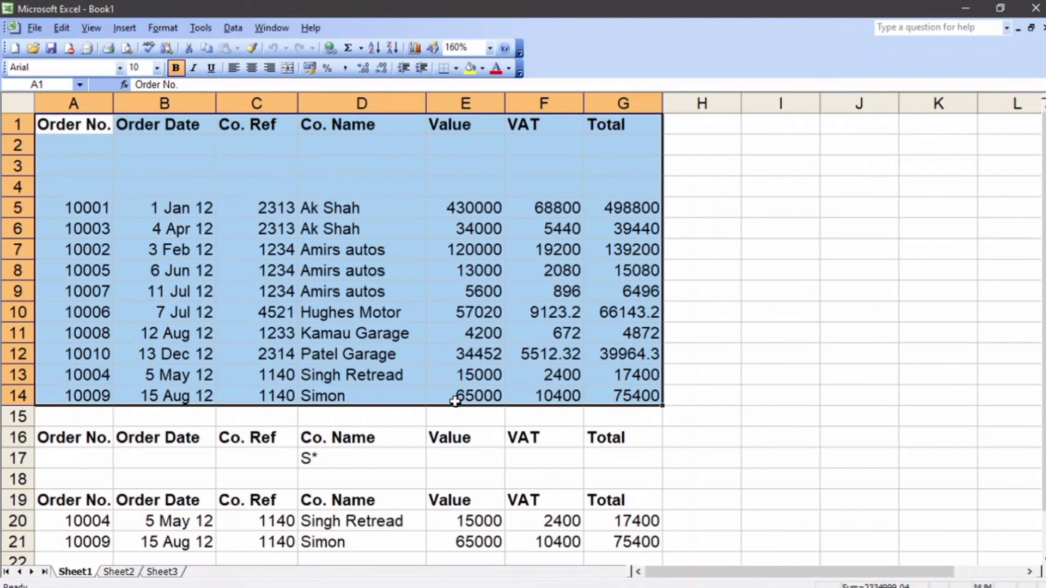
Step: Copy the header row A16:G16 to row 24, starting at cell A24
scroll(456, 402, "down", 2)
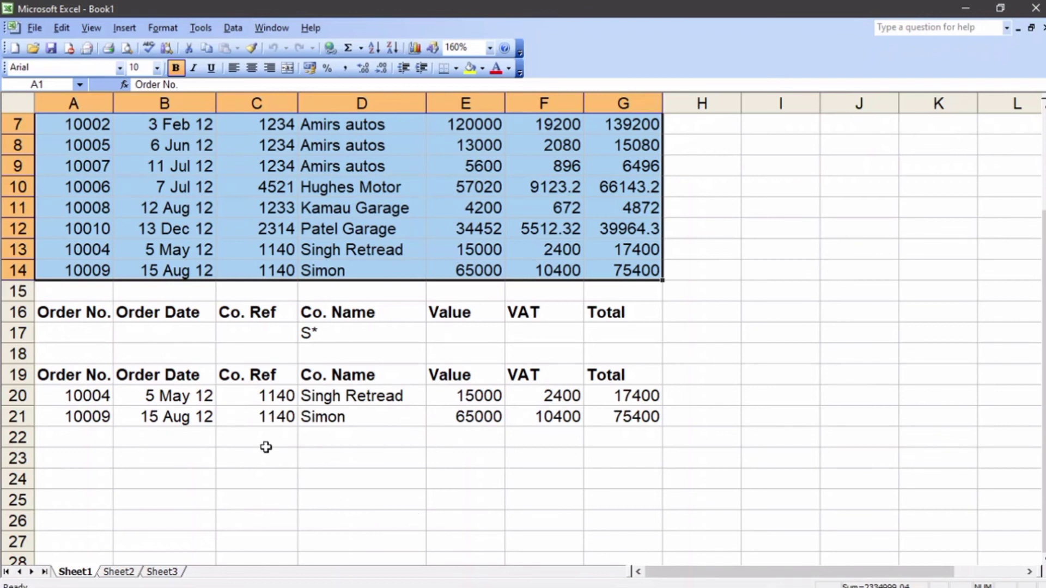
left_click_drag(79, 314, 603, 309)
key("ctrl+c")
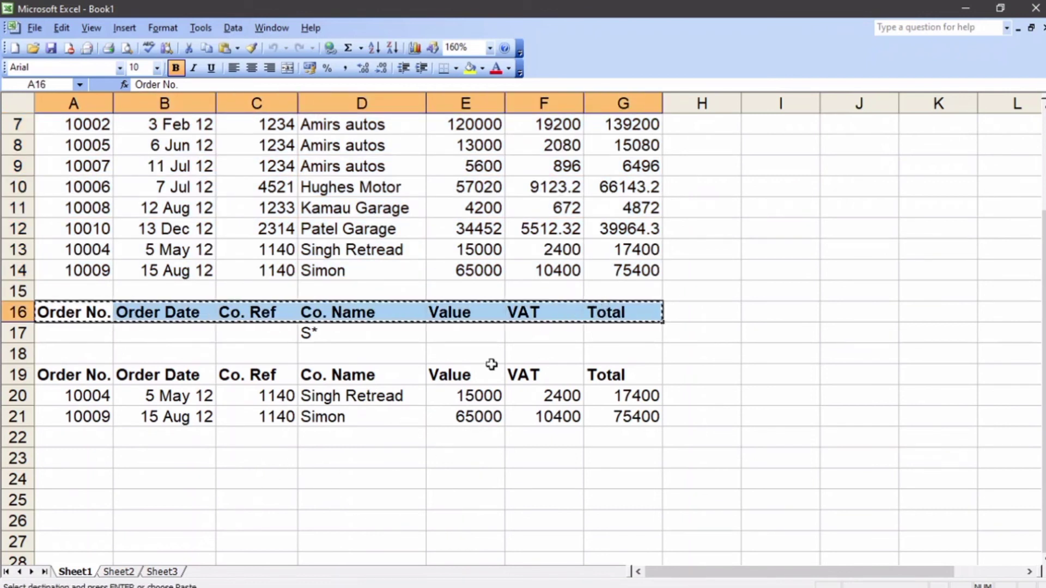
left_click(76, 477)
key("ctrl+v")
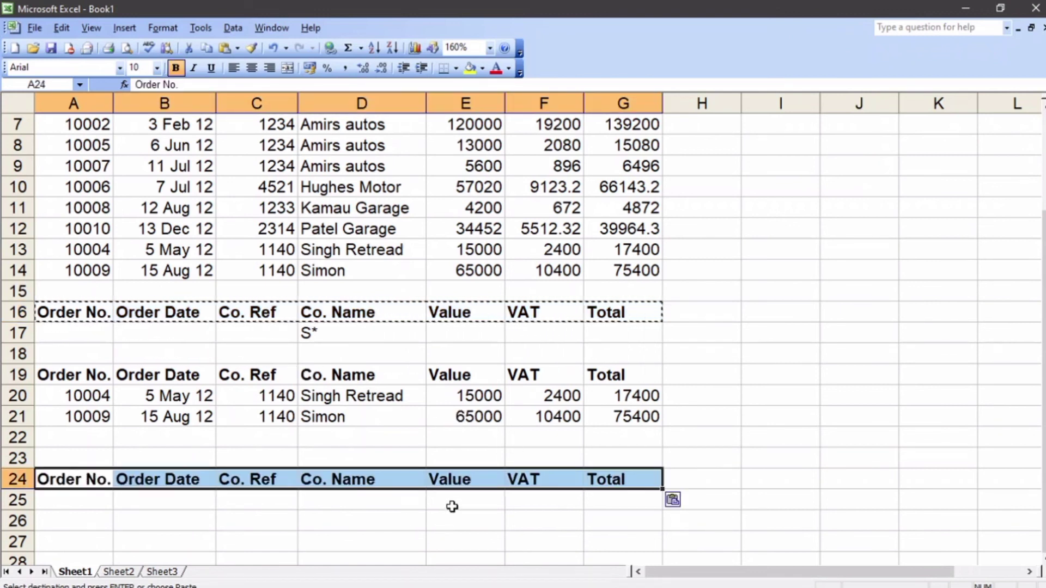
Step: Enter the criterion >50000 under the Value heading in cell E25
left_click(455, 500)
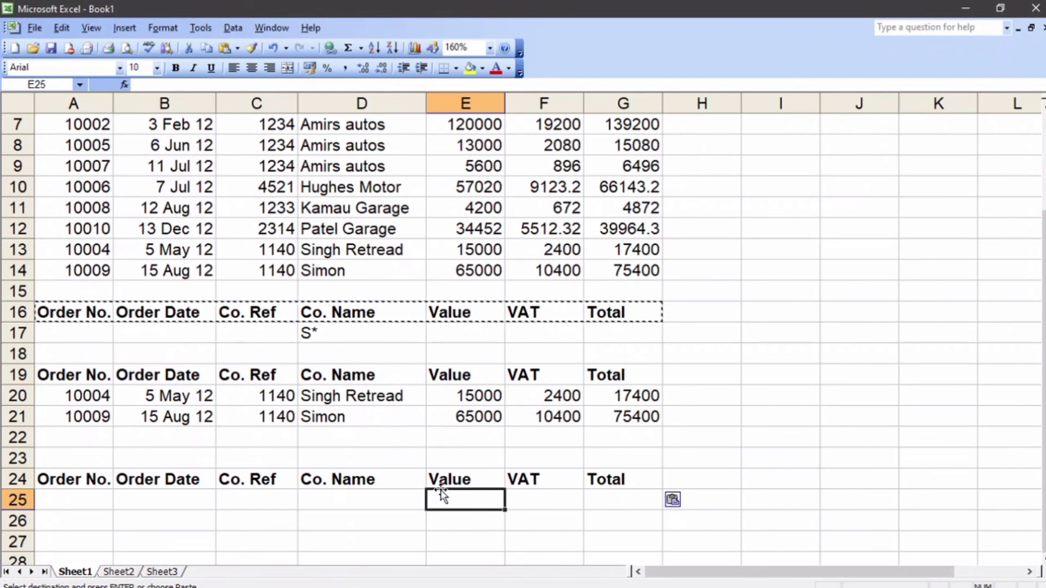
type(">")
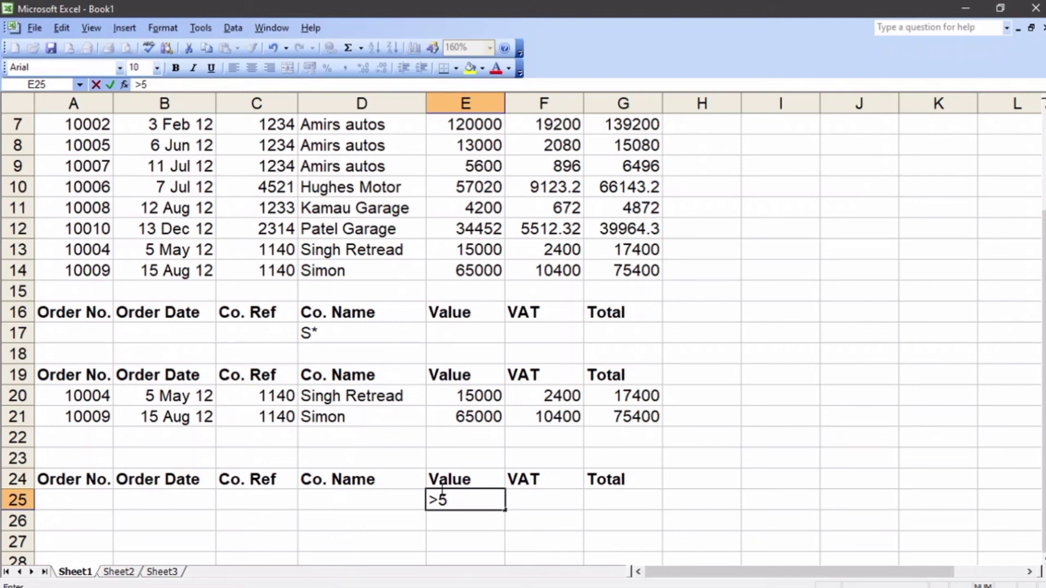
type("50000")
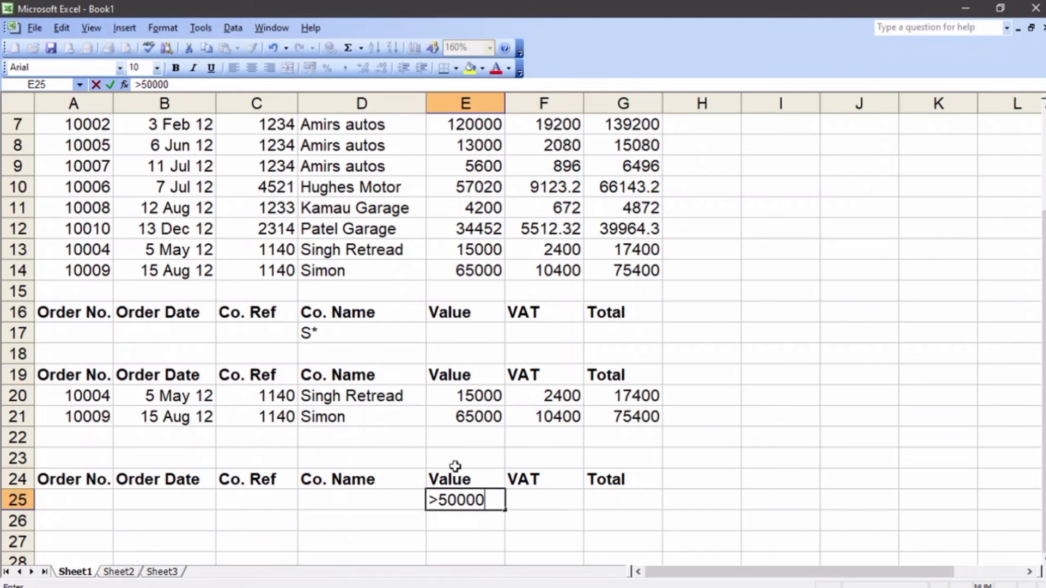
Step: Start an Advanced Filter with the extracted records A19:G21 selected and set its criteria range to E24:E25
left_click_drag(41, 375, 644, 417)
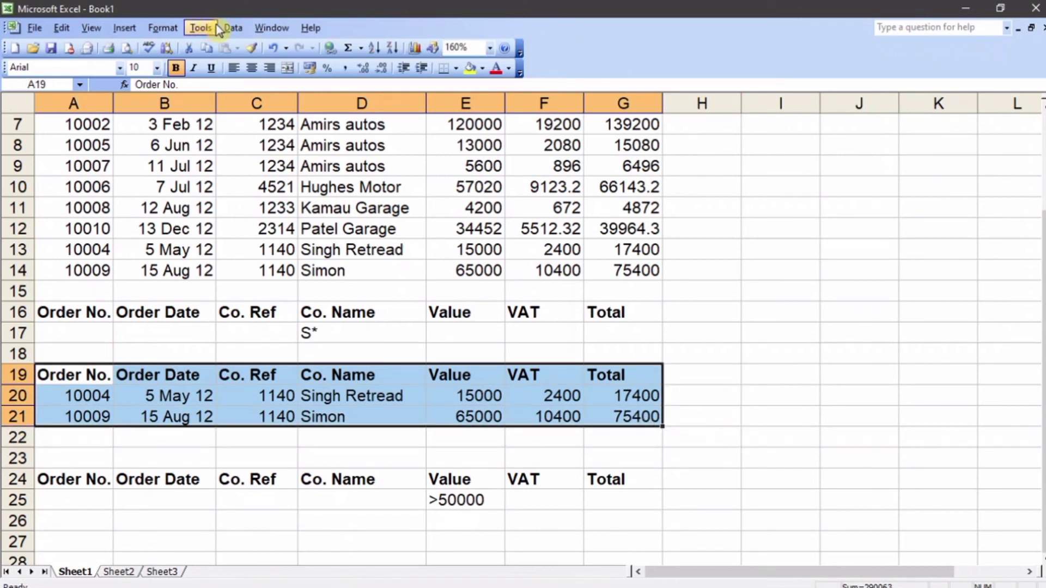
left_click(233, 28)
mouse_move(256, 65)
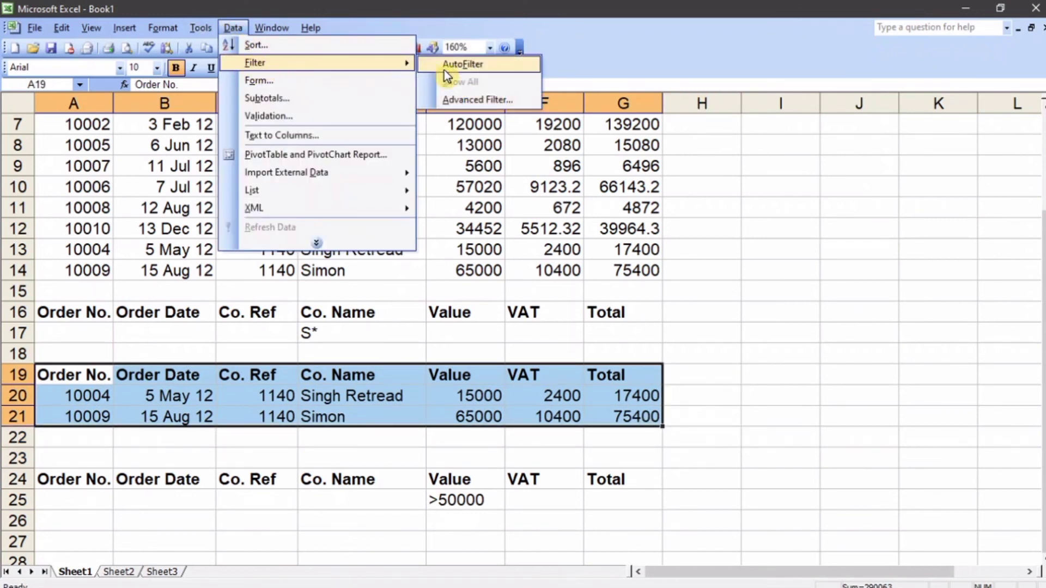
left_click(472, 101)
left_click(480, 369)
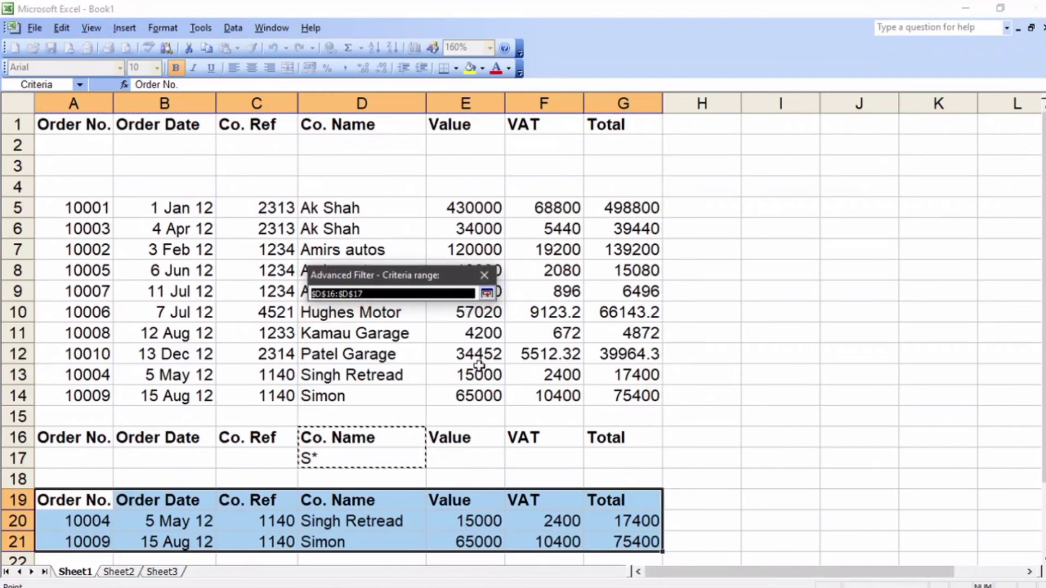
scroll(478, 365, "down", 4)
left_click_drag(455, 355, 458, 384)
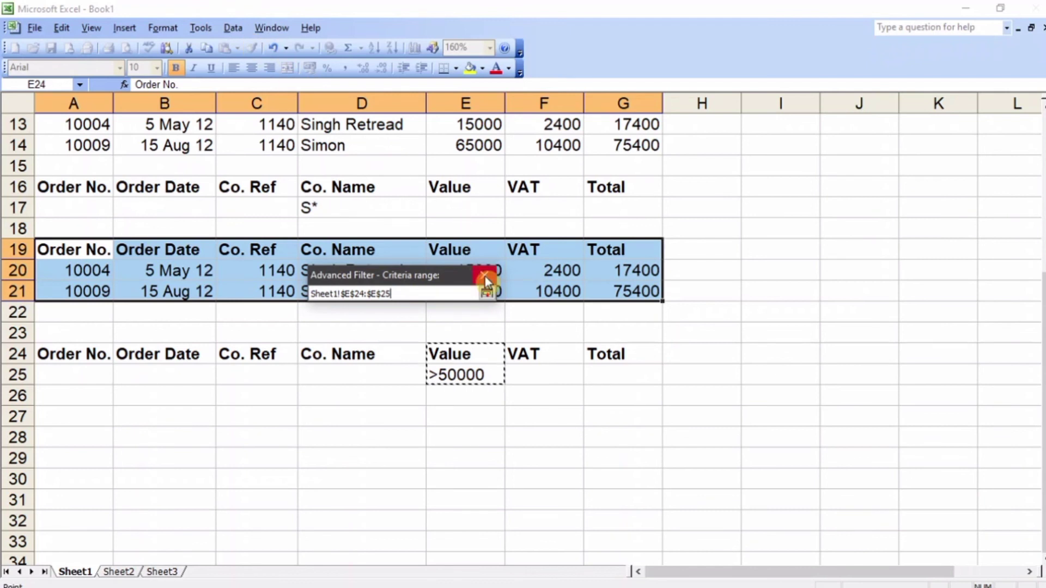
left_click(486, 296)
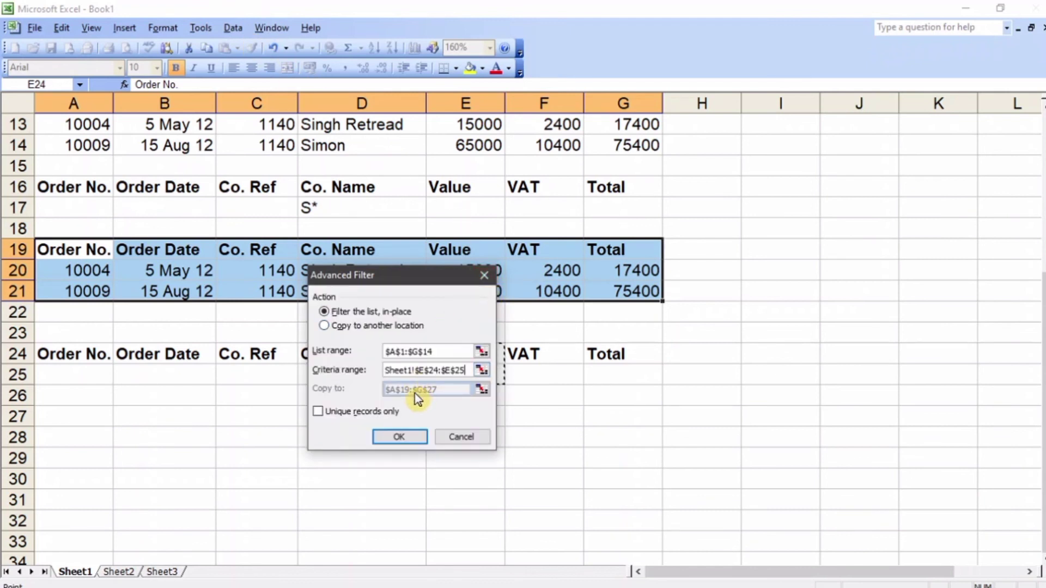
Step: Run the filter on list range A19:G21, copying the results to another location at A27:G33
left_click(368, 325)
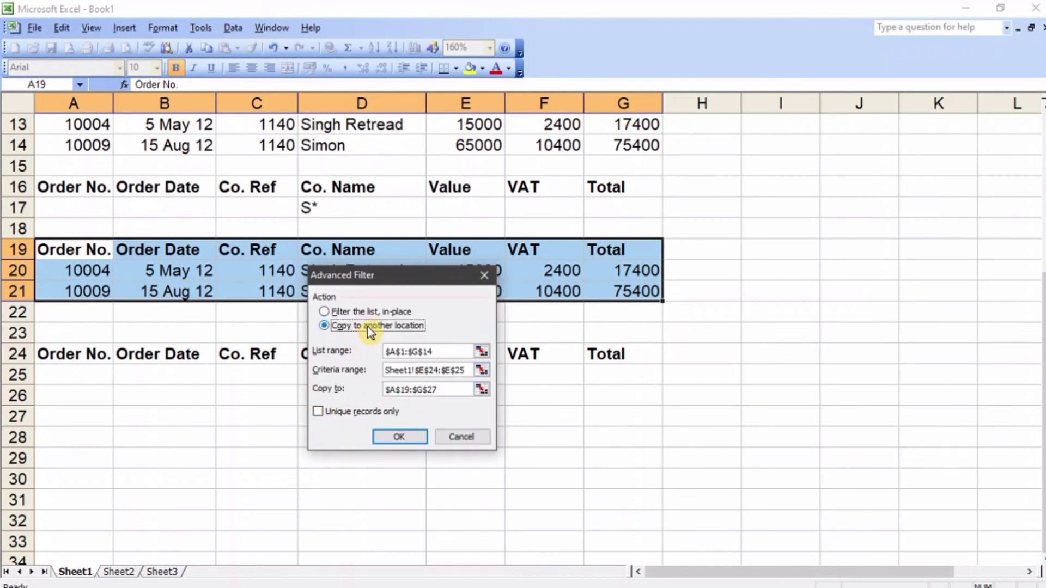
left_click(482, 389)
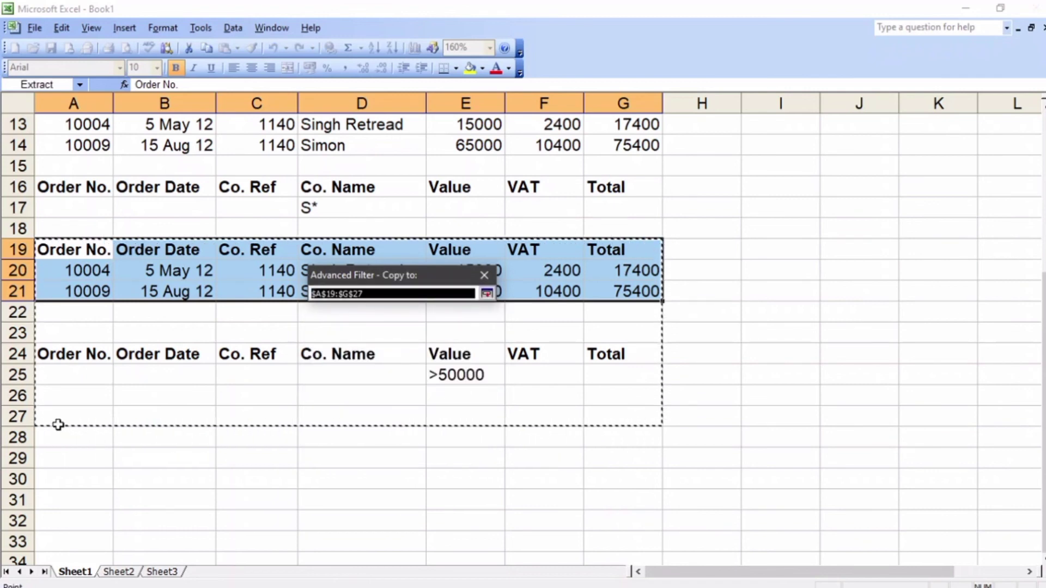
left_click_drag(56, 423, 623, 544)
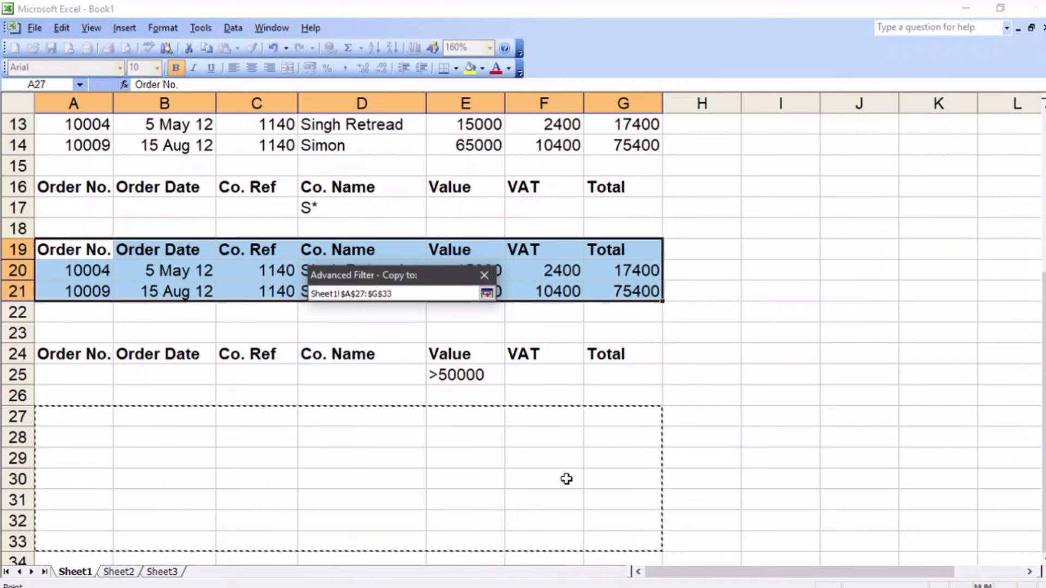
scroll(488, 297, "down", 3, "ctrl")
left_click(487, 297)
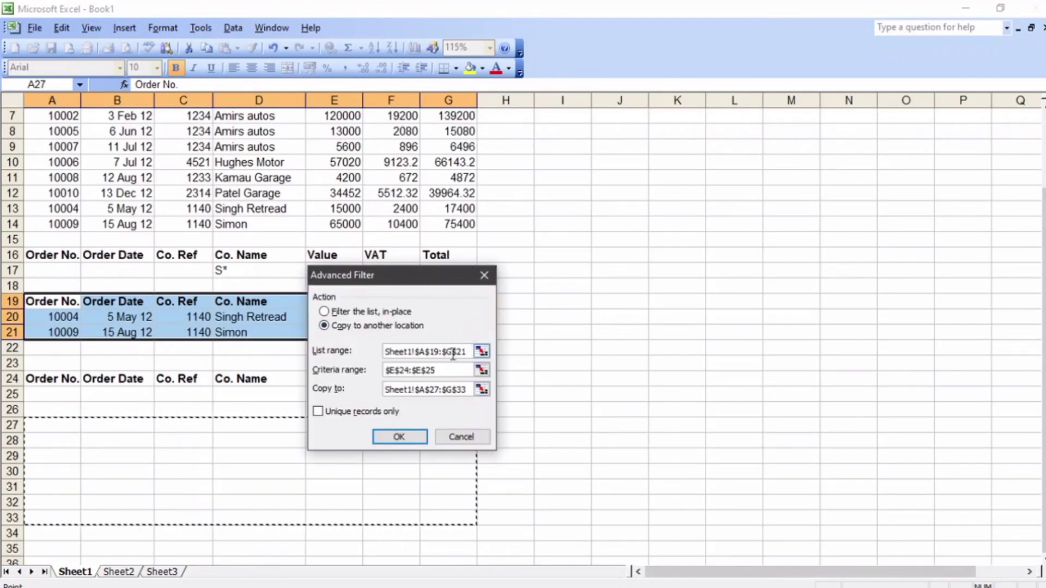
left_click(402, 434)
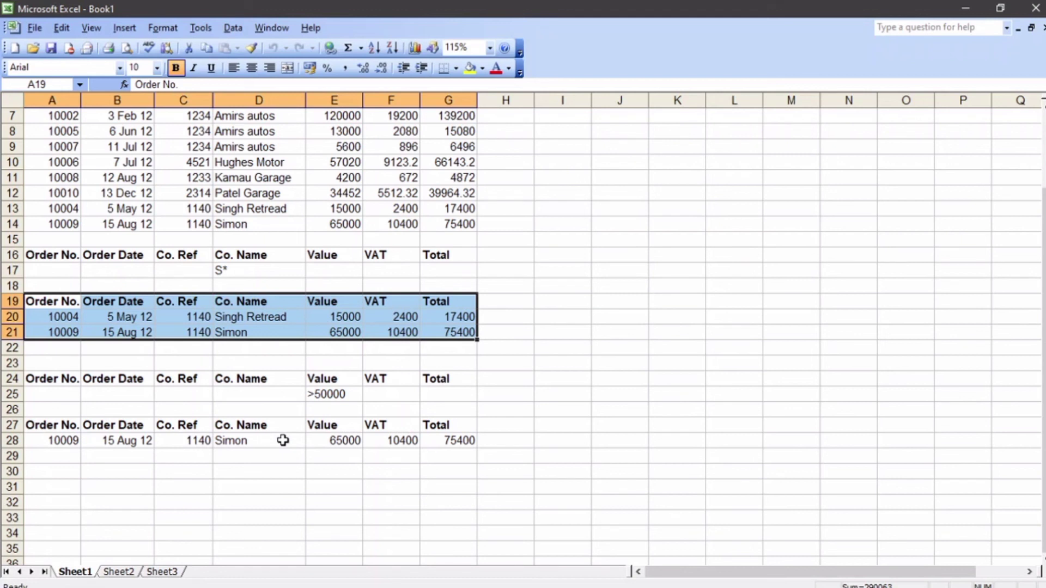
Step: Review the company-name criterion in D17 and the records extracted with it in A19:G21
left_click(574, 295)
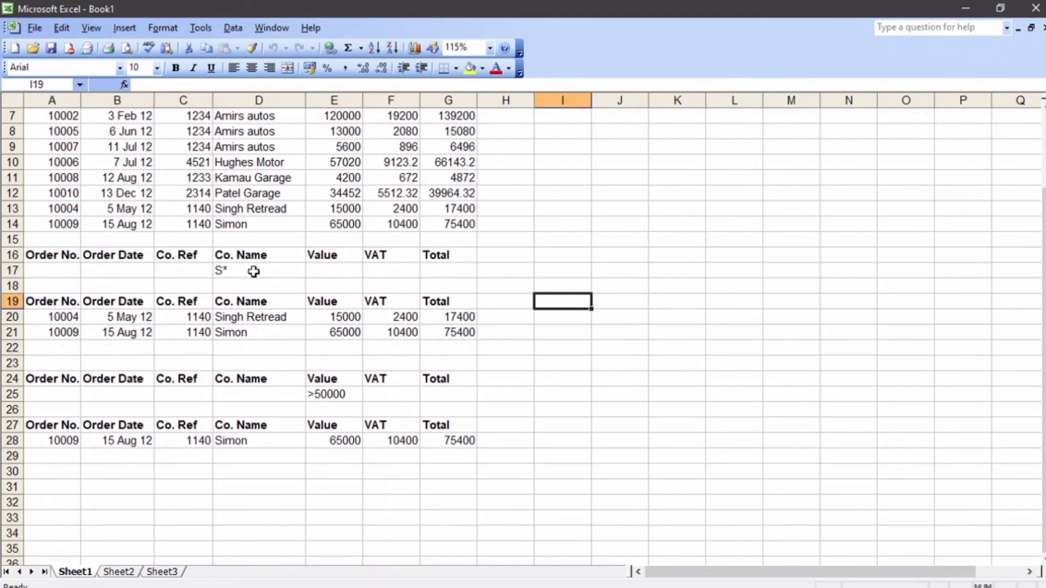
left_click(232, 273)
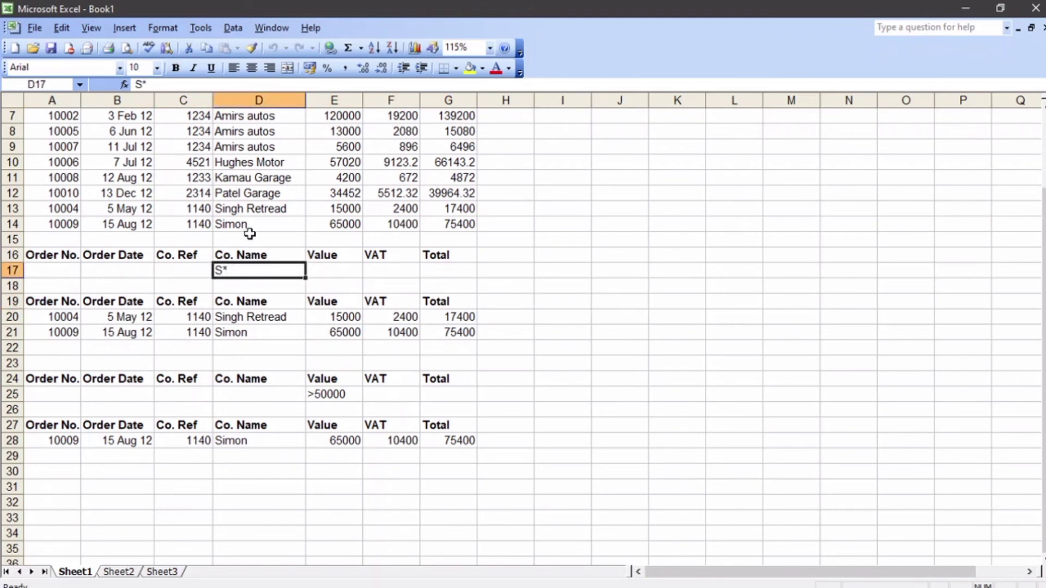
left_click_drag(225, 313, 236, 333)
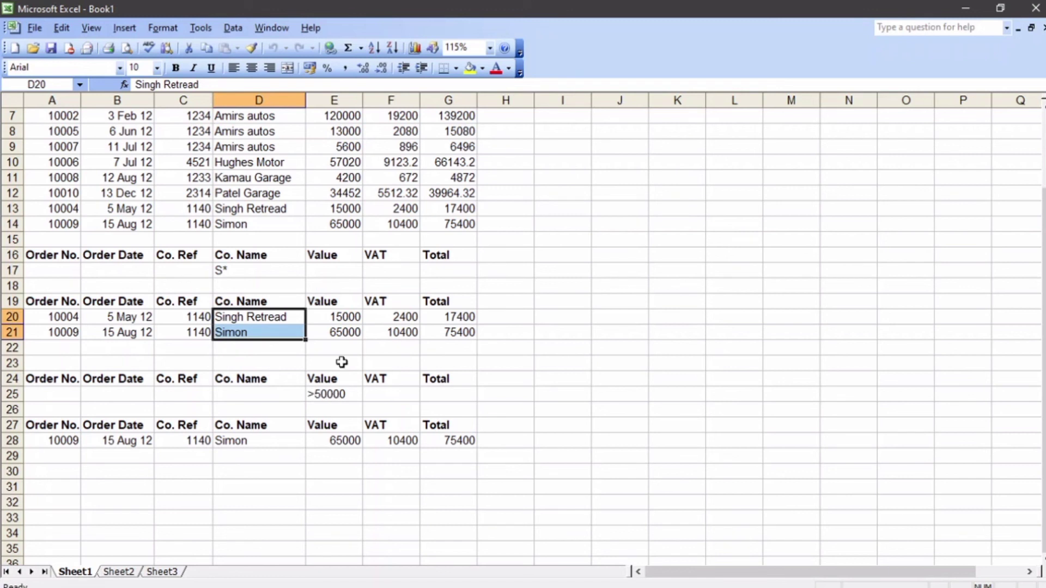
left_click_drag(70, 306, 430, 330)
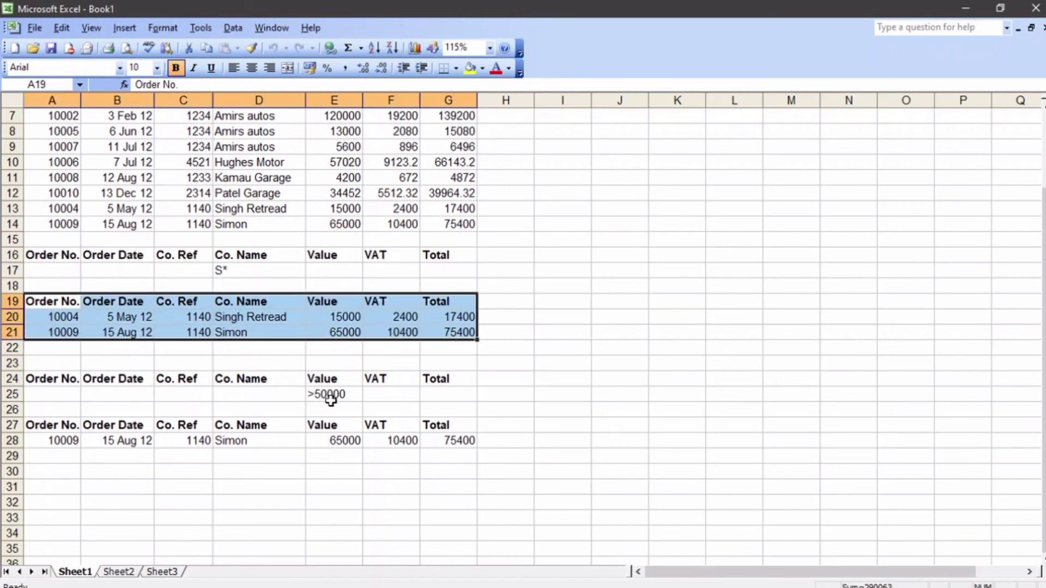